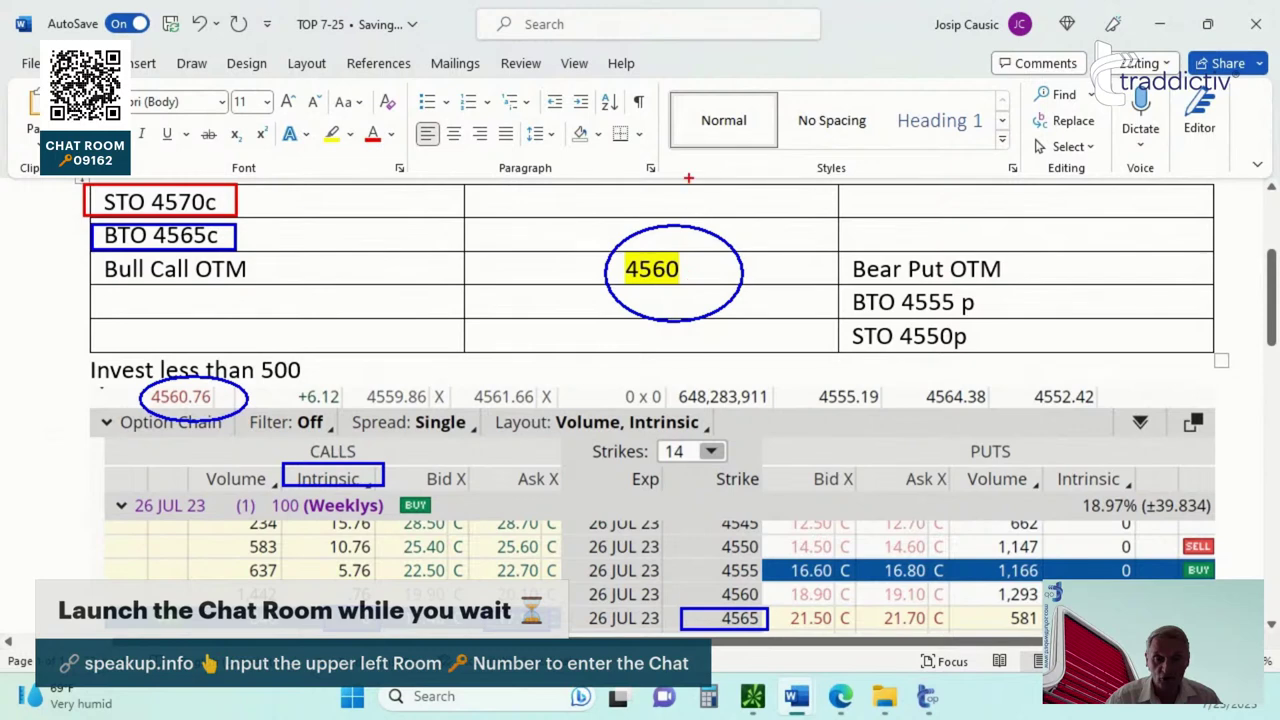
- Annotate the strategy table with a red arrow rising from 4560 and the red label 4575, and clear all annotations
left_click_drag(686, 178, 684, 281)
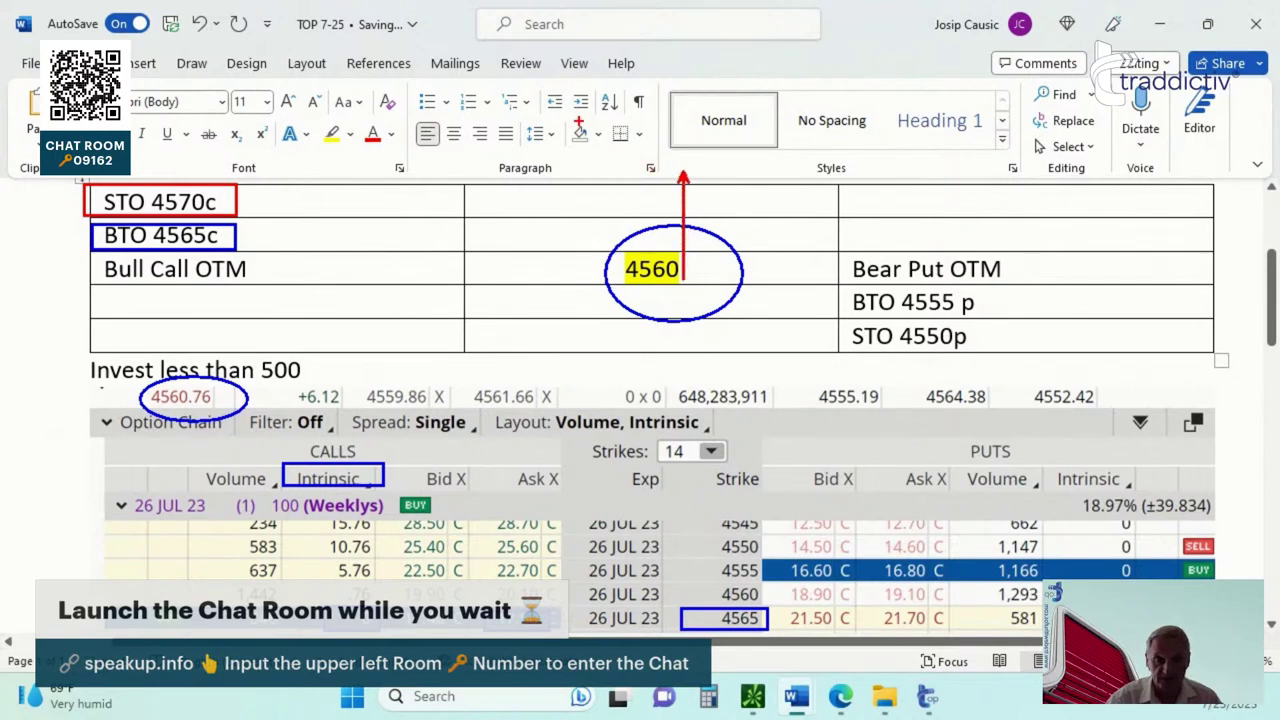
left_click_drag(580, 130, 586, 186)
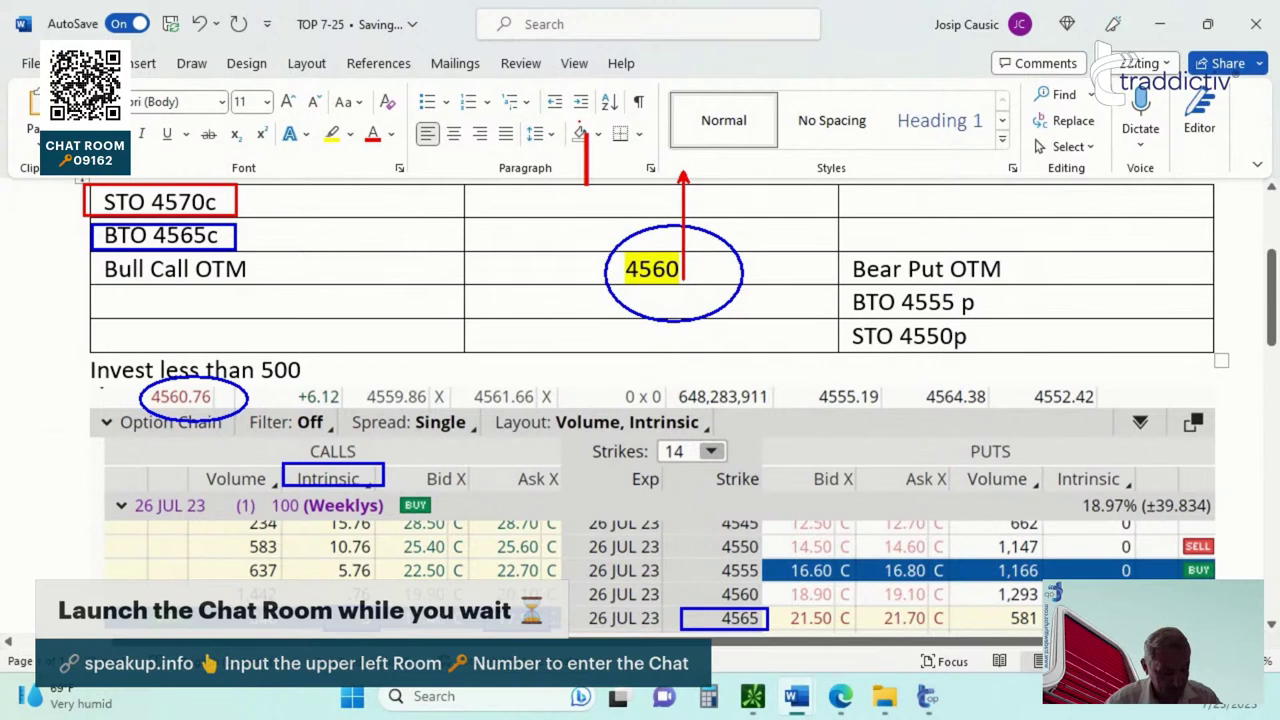
type("4575")
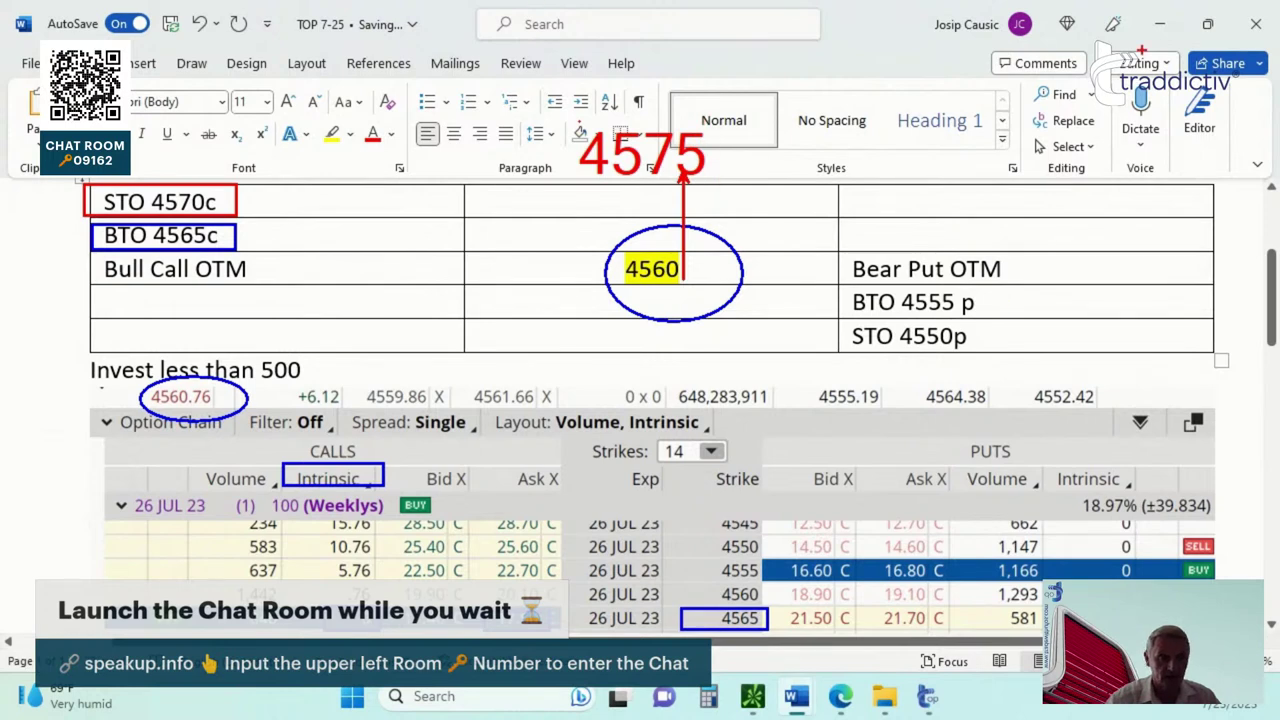
key("Escape")
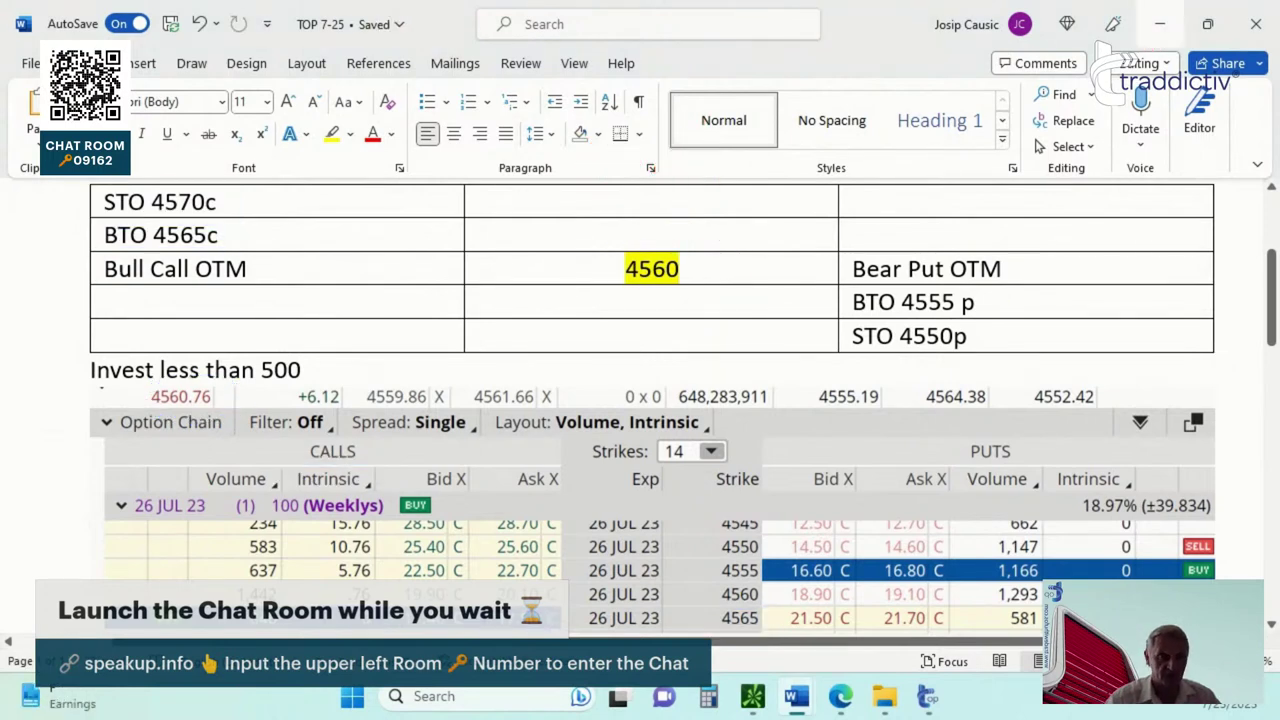
- Switch to the trading platform, show the account's activity and positions, and widen the filled orders' Exec Time column to fit its full values
left_click(1158, 28)
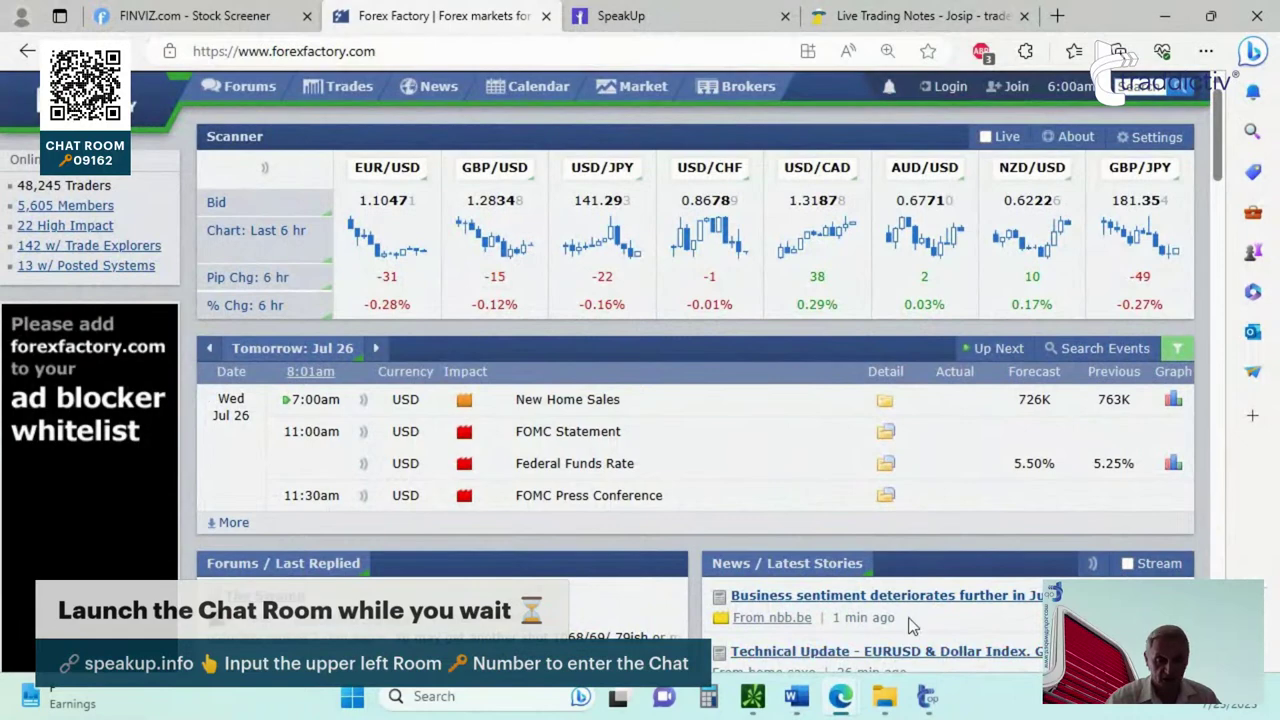
left_click(755, 698)
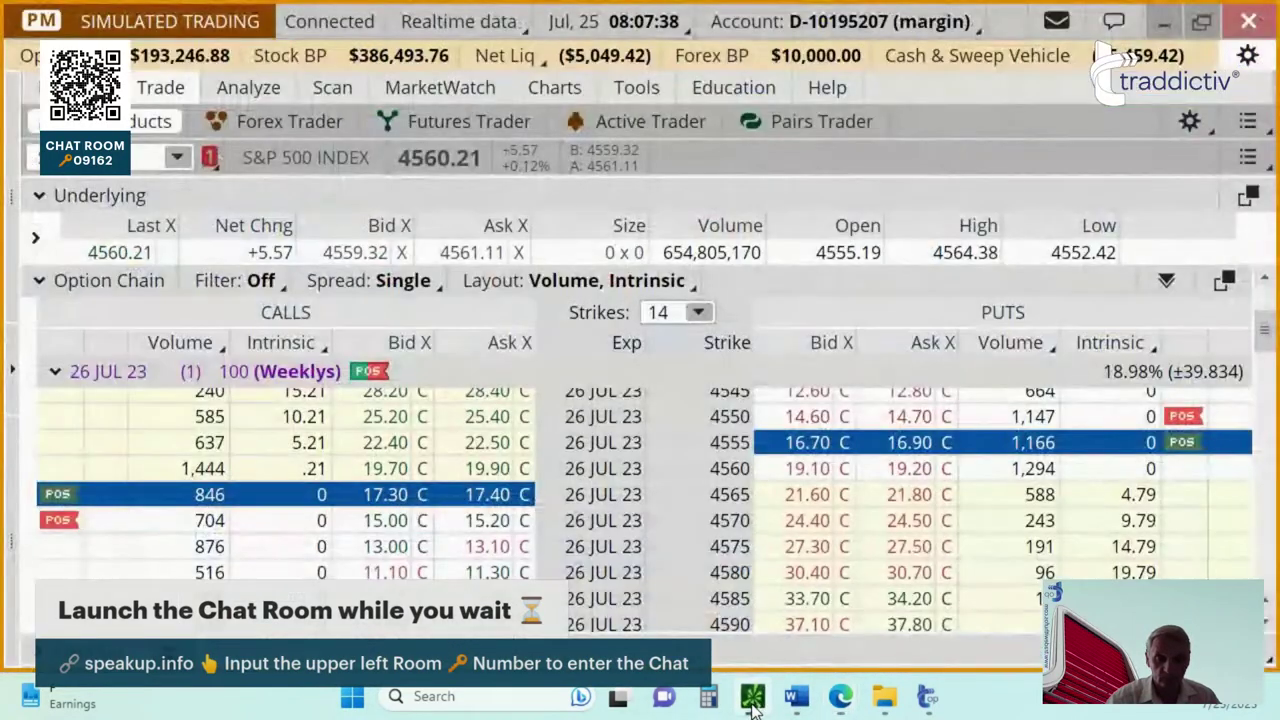
left_click(31, 87)
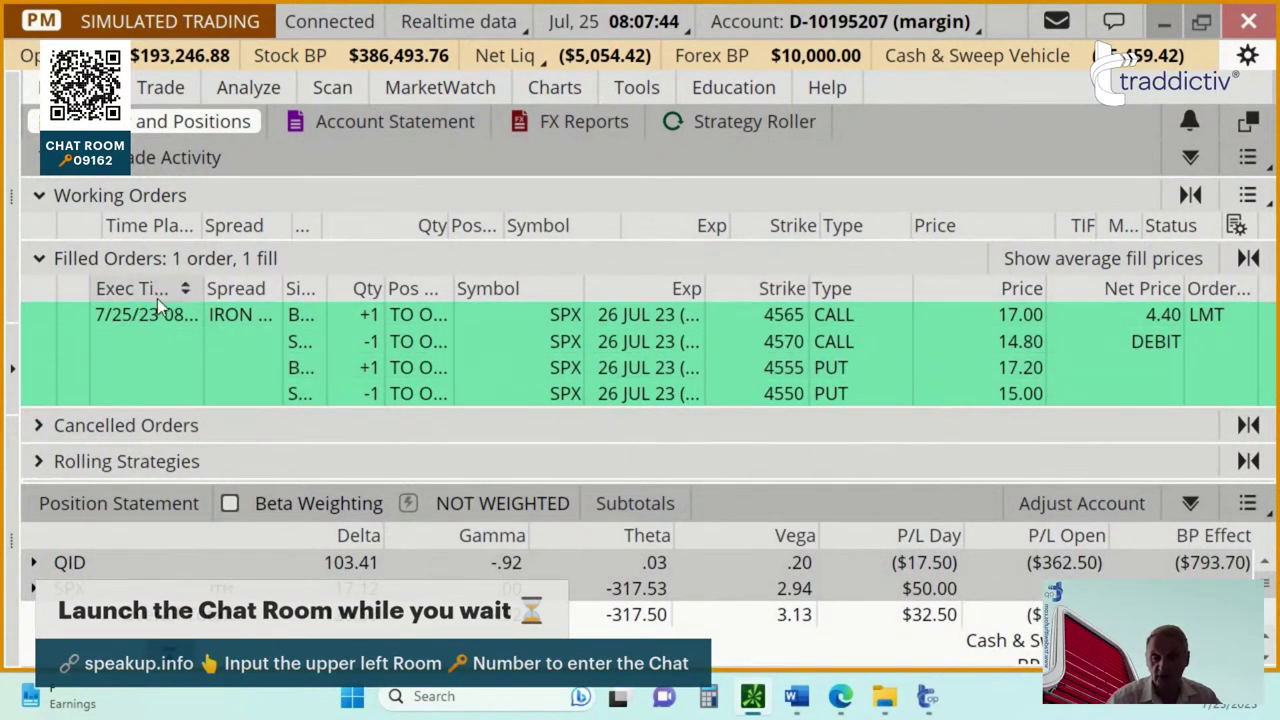
left_click_drag(203, 289, 247, 289)
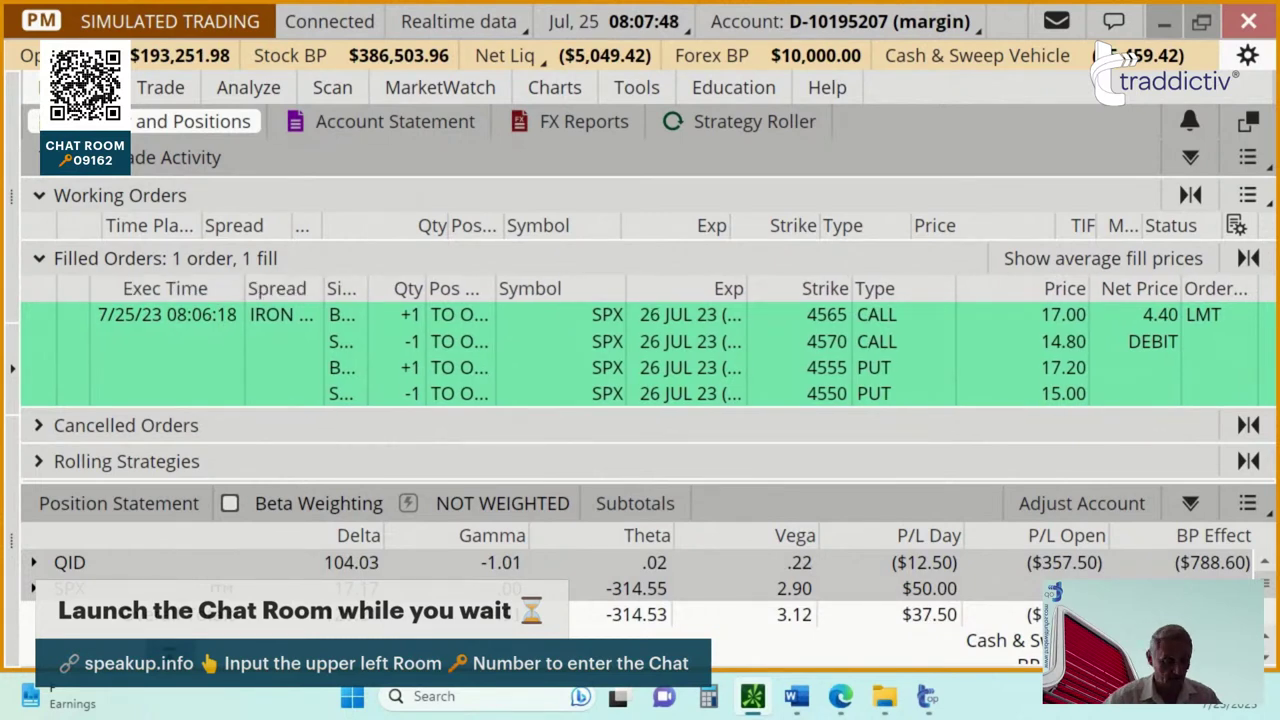
- Capture a screenshot of the four filled SPX order rows, from the execution time through the order type
key("ctrl+shift+c")
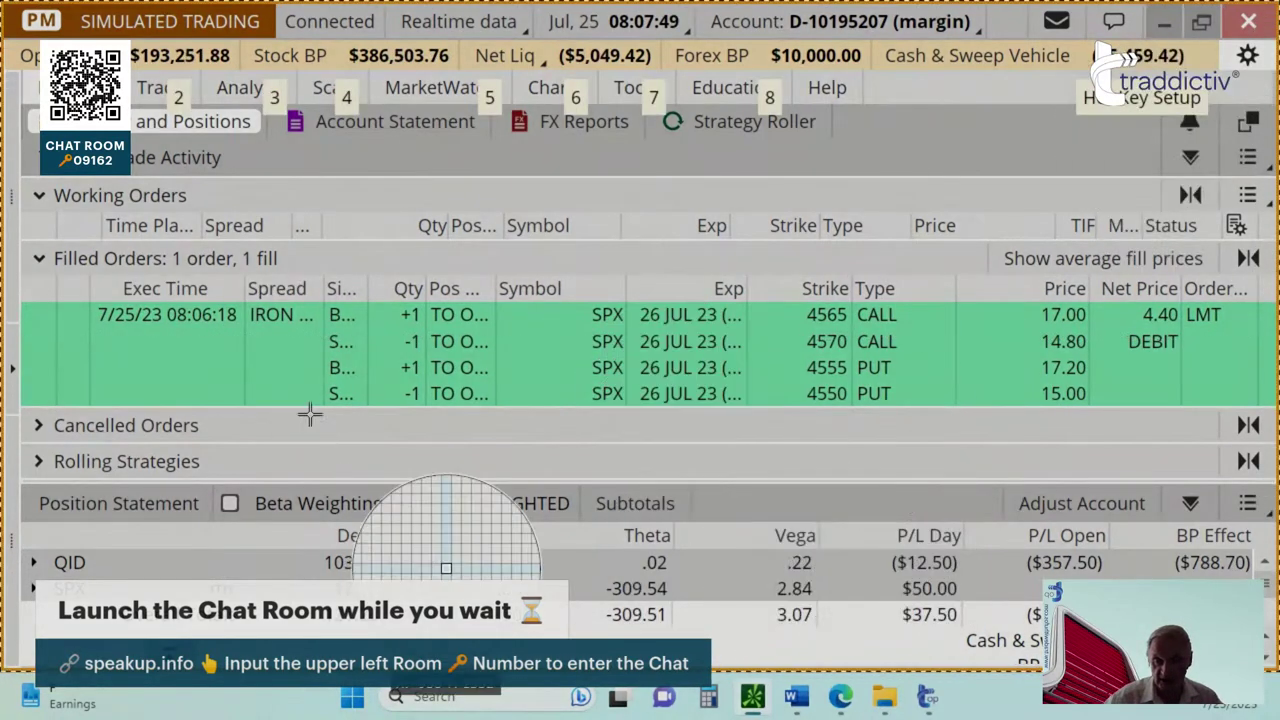
left_click_drag(88, 304, 182, 311)
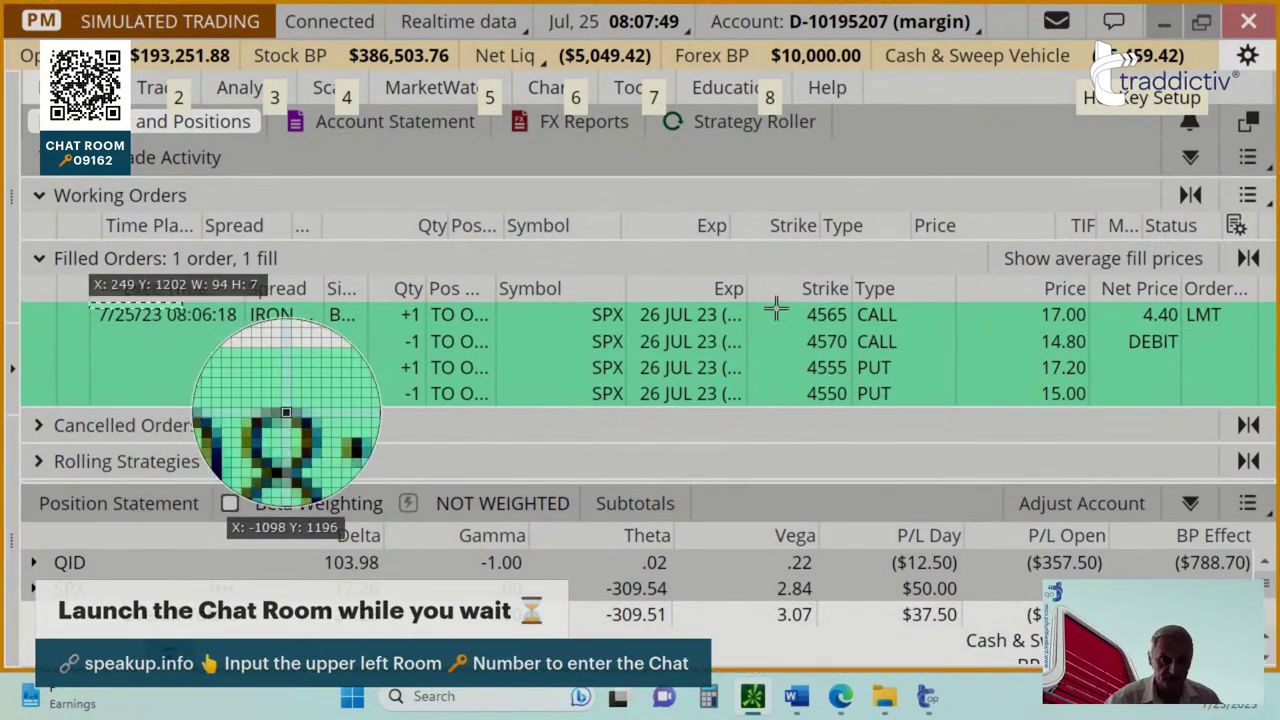
left_click_drag(776, 310, 1212, 406)
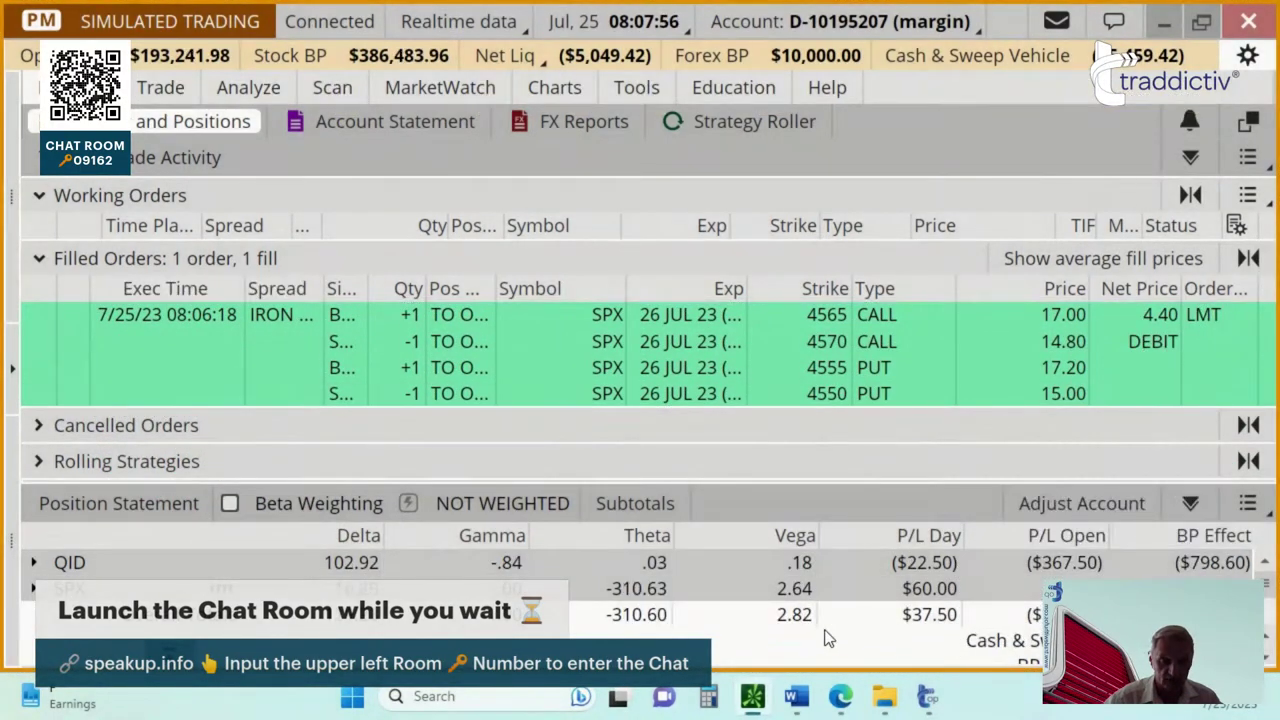
- Switch to the TOP 7-25 Word document and paste the captured order rows below the option chain image
left_click(793, 700)
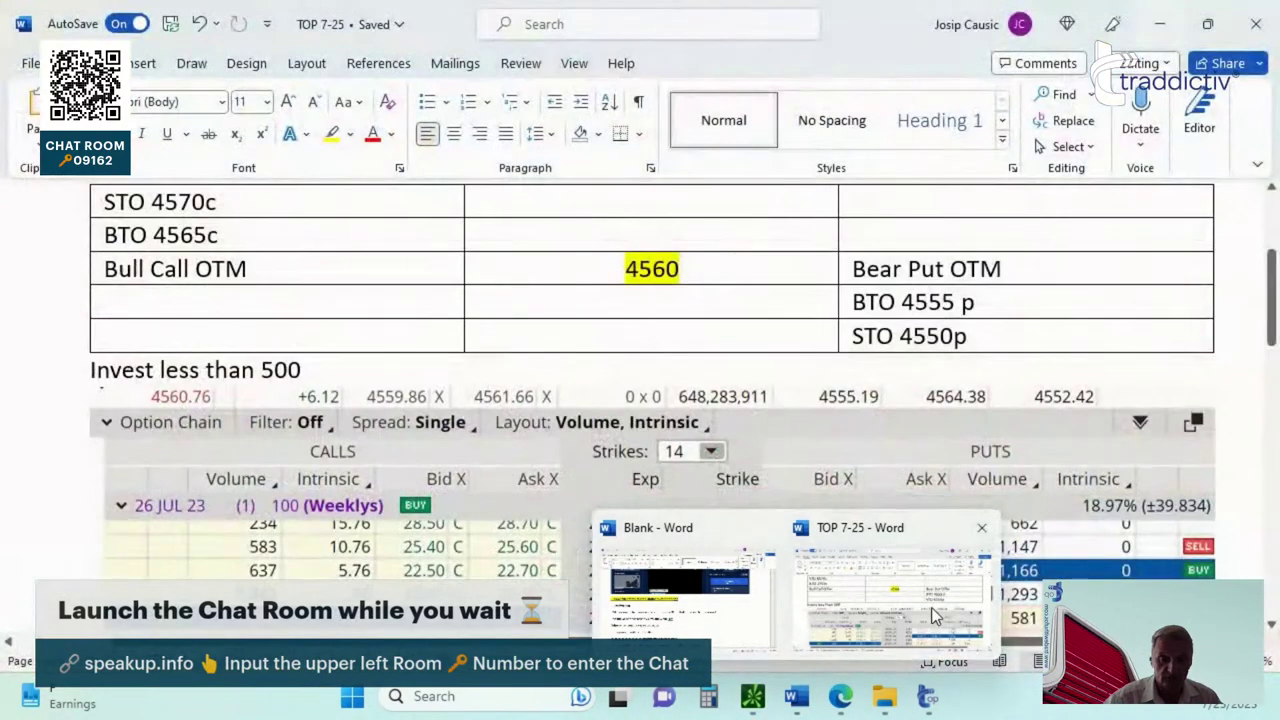
left_click(931, 615)
scroll(1063, 531, "down", 3)
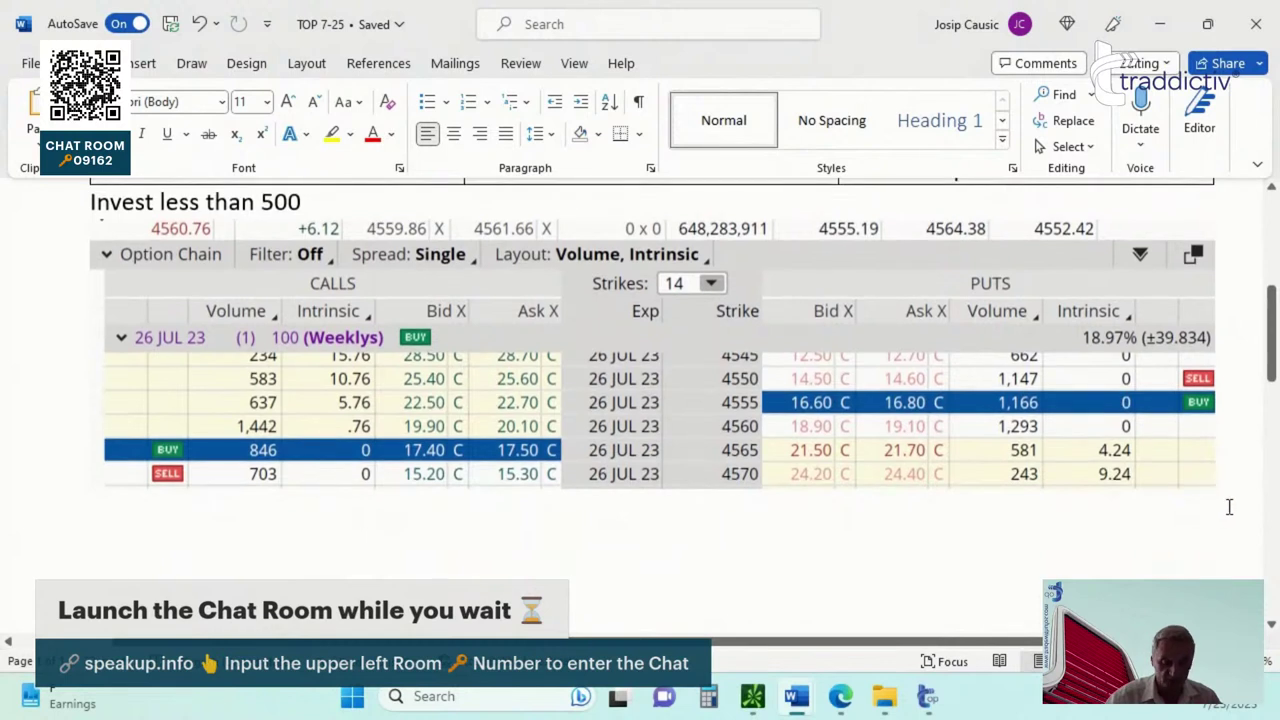
key("ctrl+v")
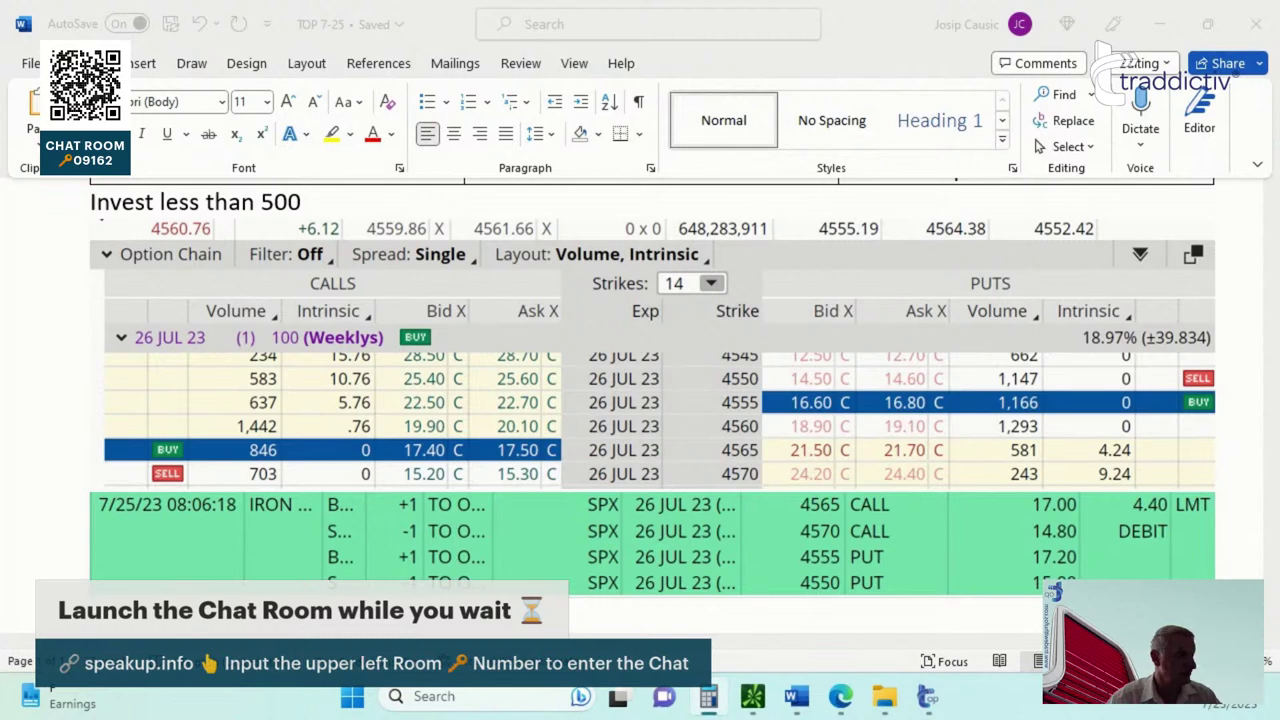
- Calculate 60 ÷ 440 in Calculator, with its window moved over the document
left_click_drag(149, 276, 392, 151)
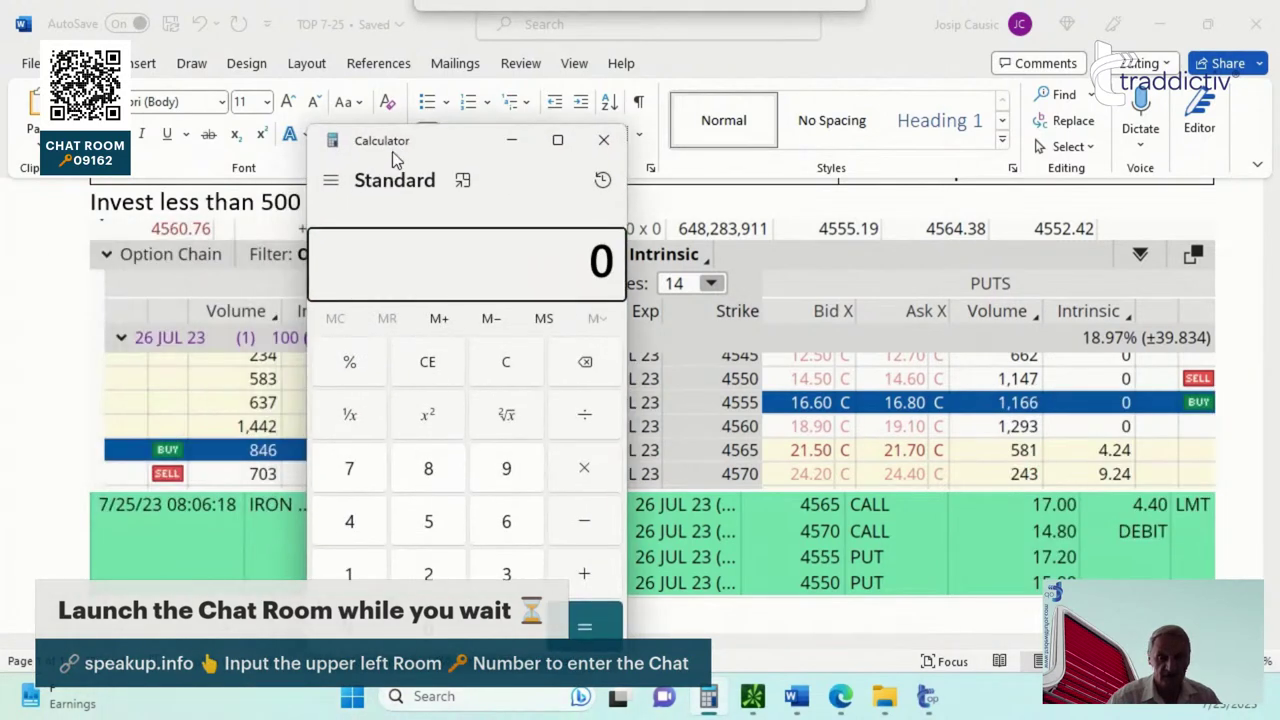
left_click(507, 522)
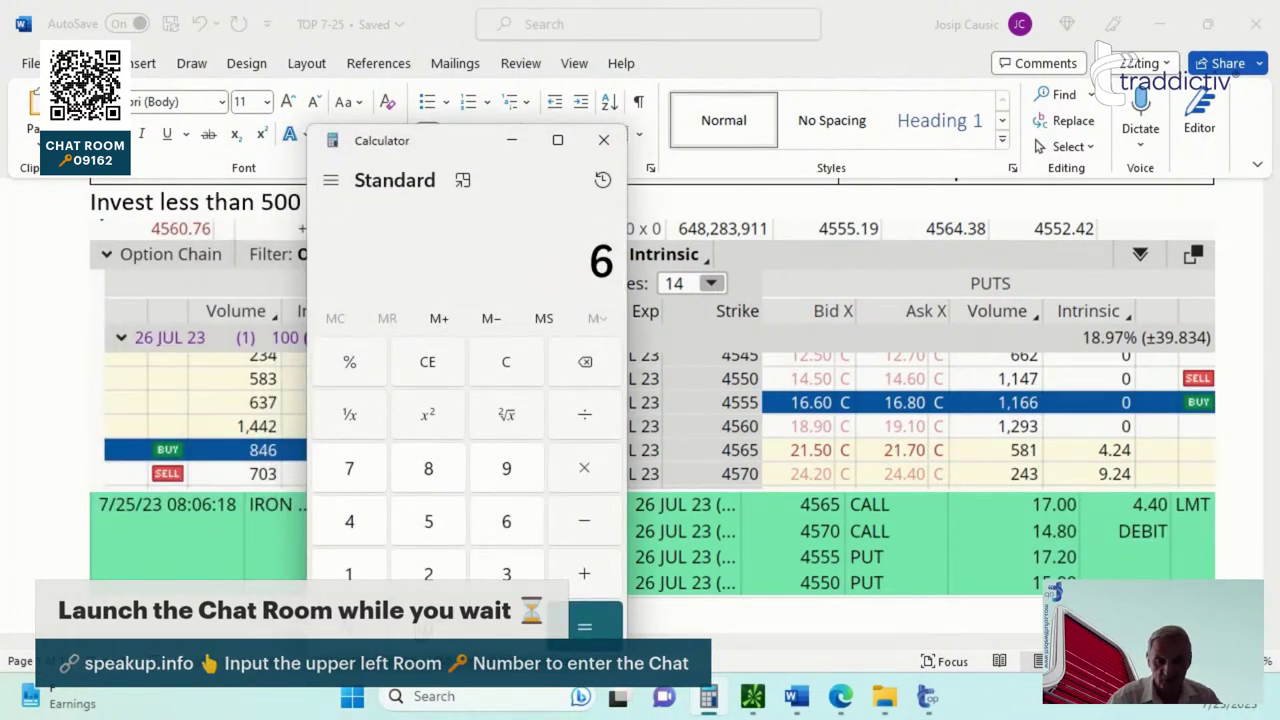
left_click(428, 626)
left_click(585, 414)
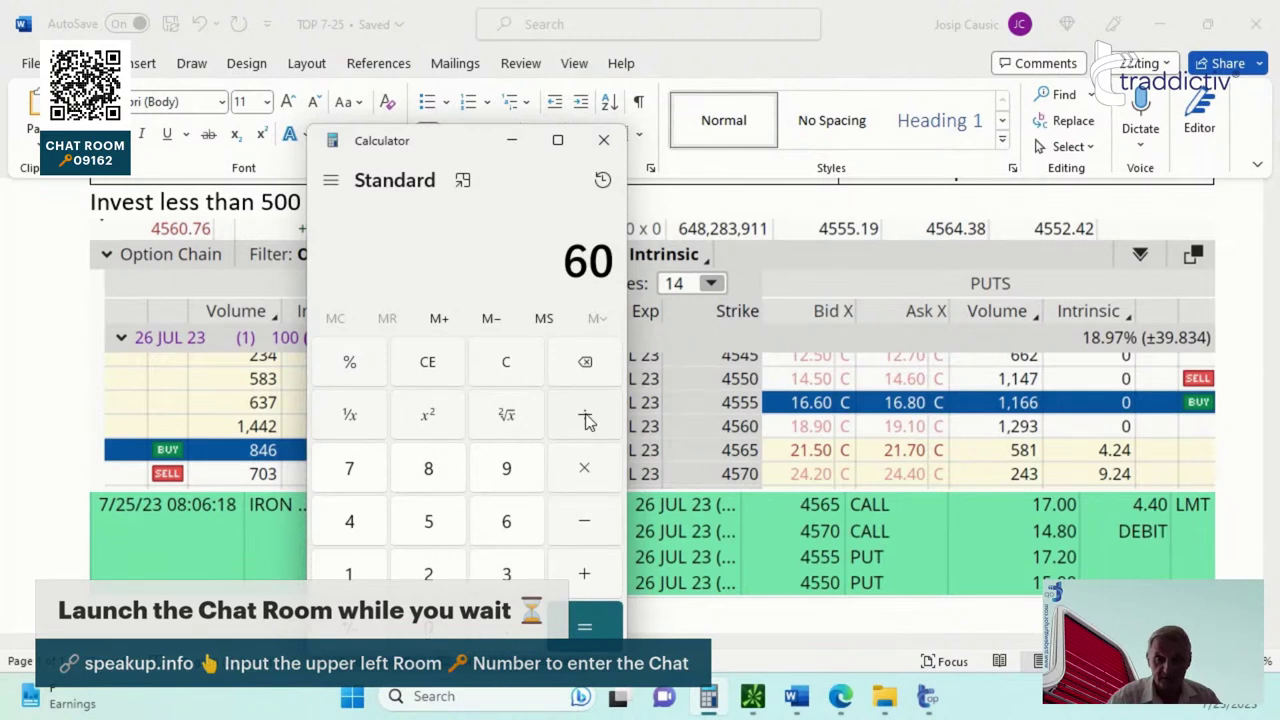
left_click(354, 527)
left_click(354, 527)
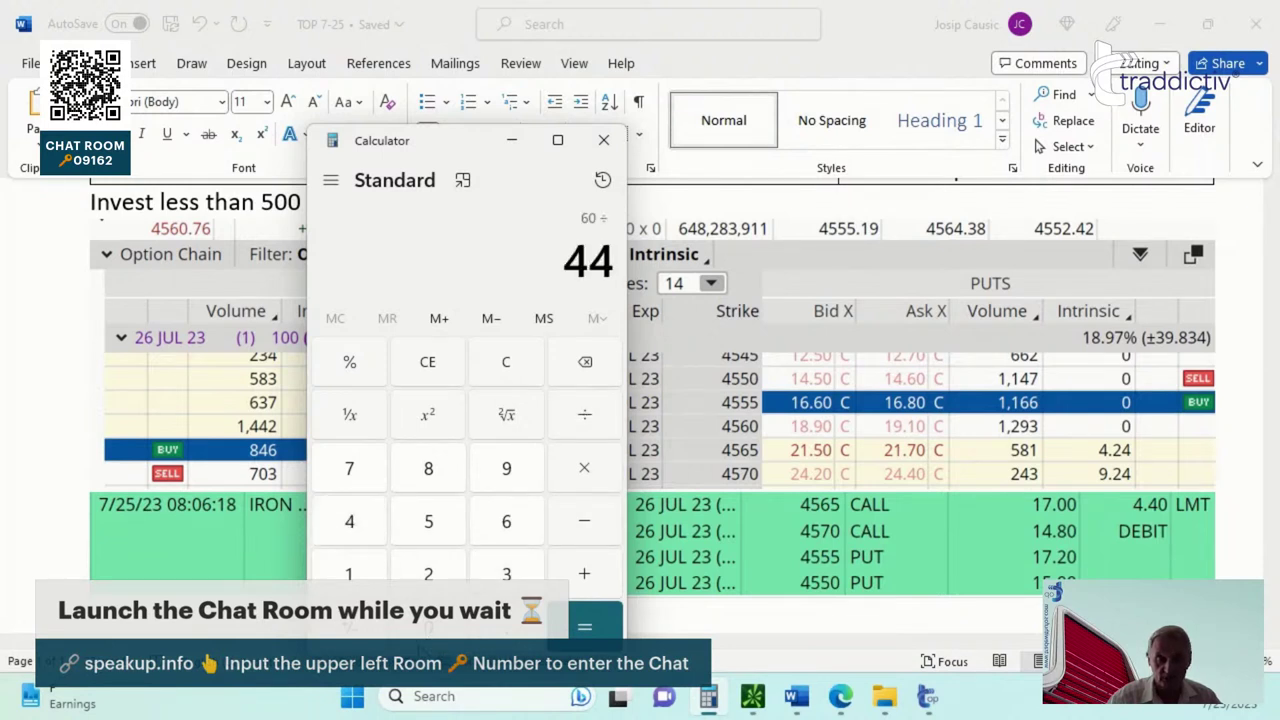
left_click(428, 626)
left_click(592, 628)
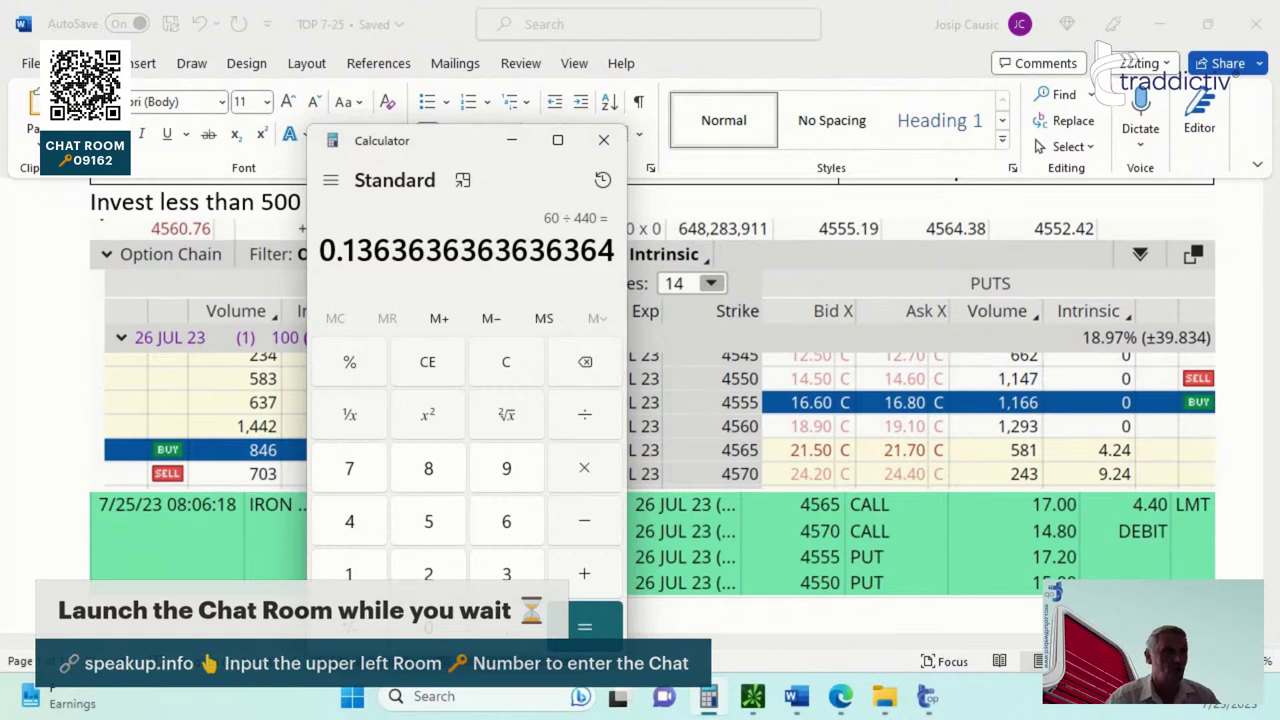
- Switch to the FINVIZ page in the browser and mark the NASDAQ chart with a red arrow, a blue gap box and a rising blue arrow
key("super+d")
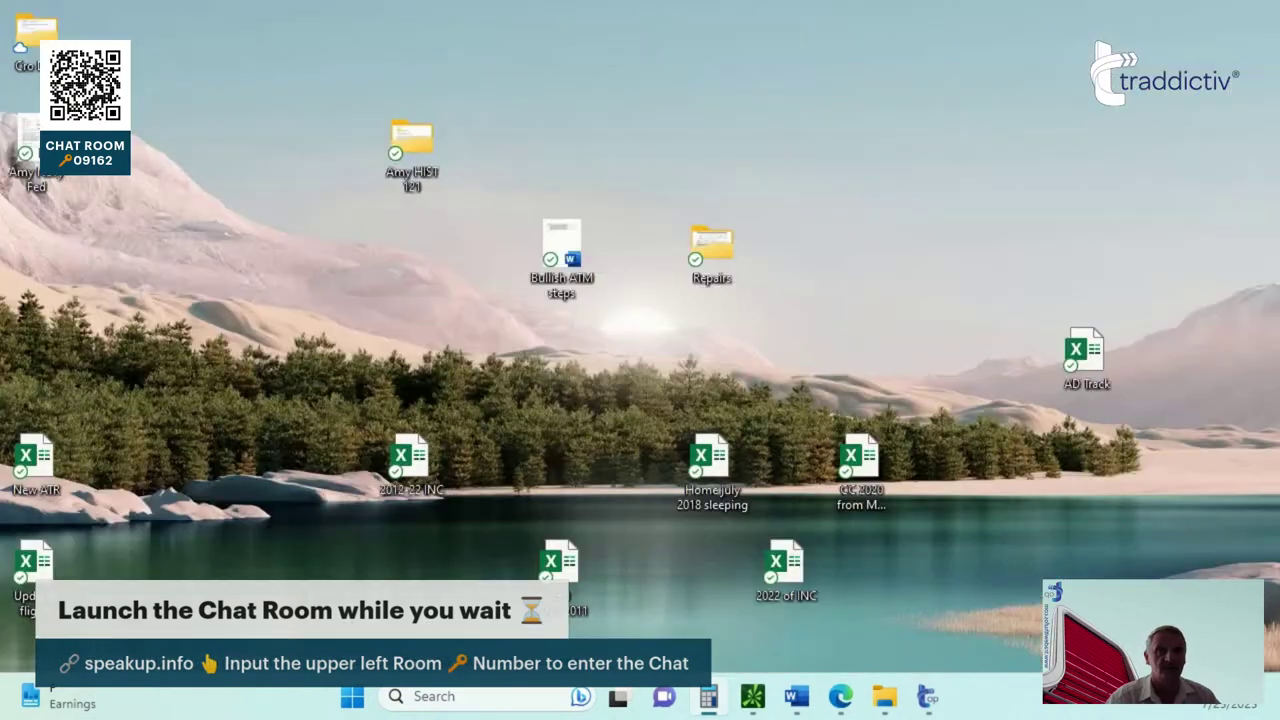
key("super+d")
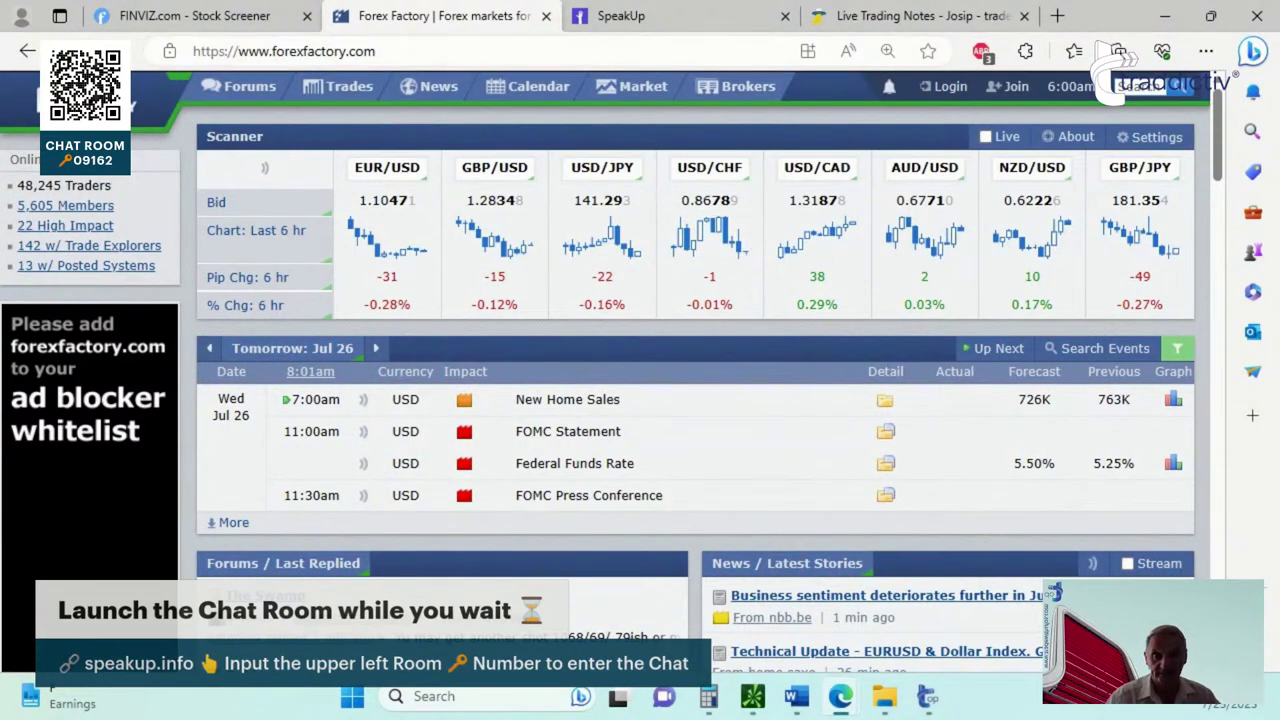
left_click(130, 15)
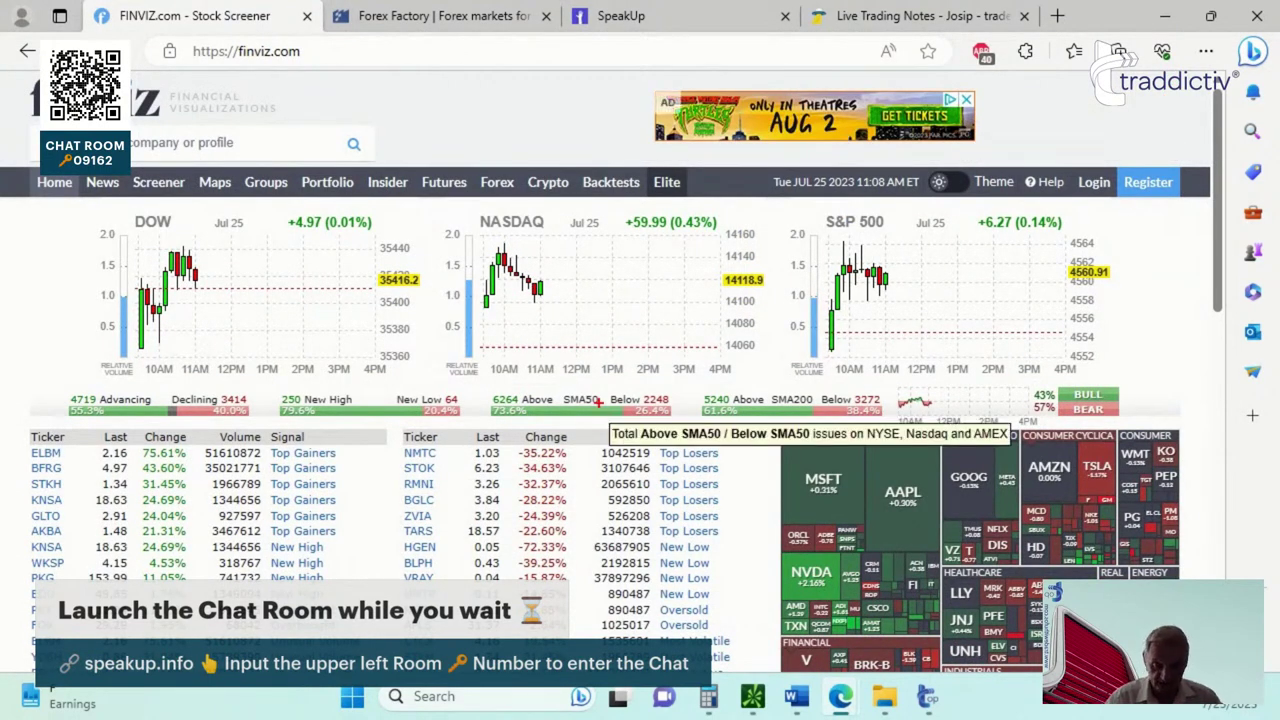
left_click_drag(484, 306, 619, 308)
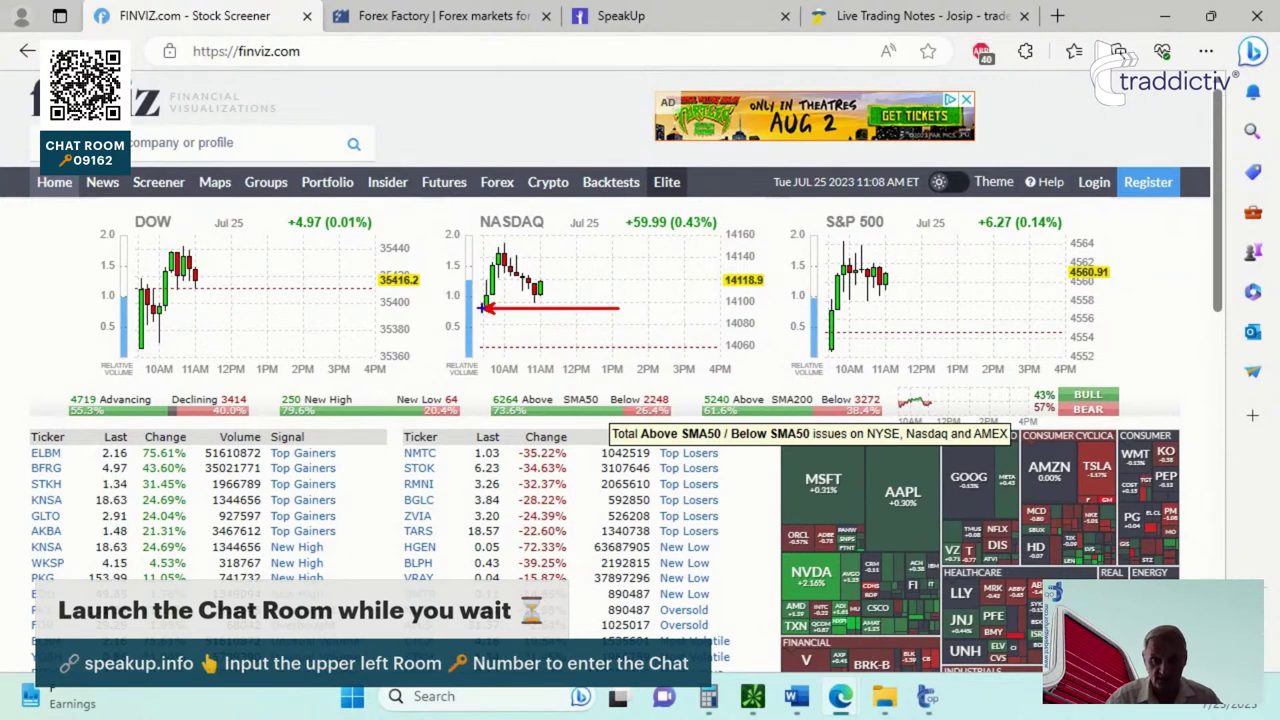
mouse_move(483, 308)
left_mouse_down()
mouse_move(598, 322)
mouse_move(628, 350)
left_mouse_up()
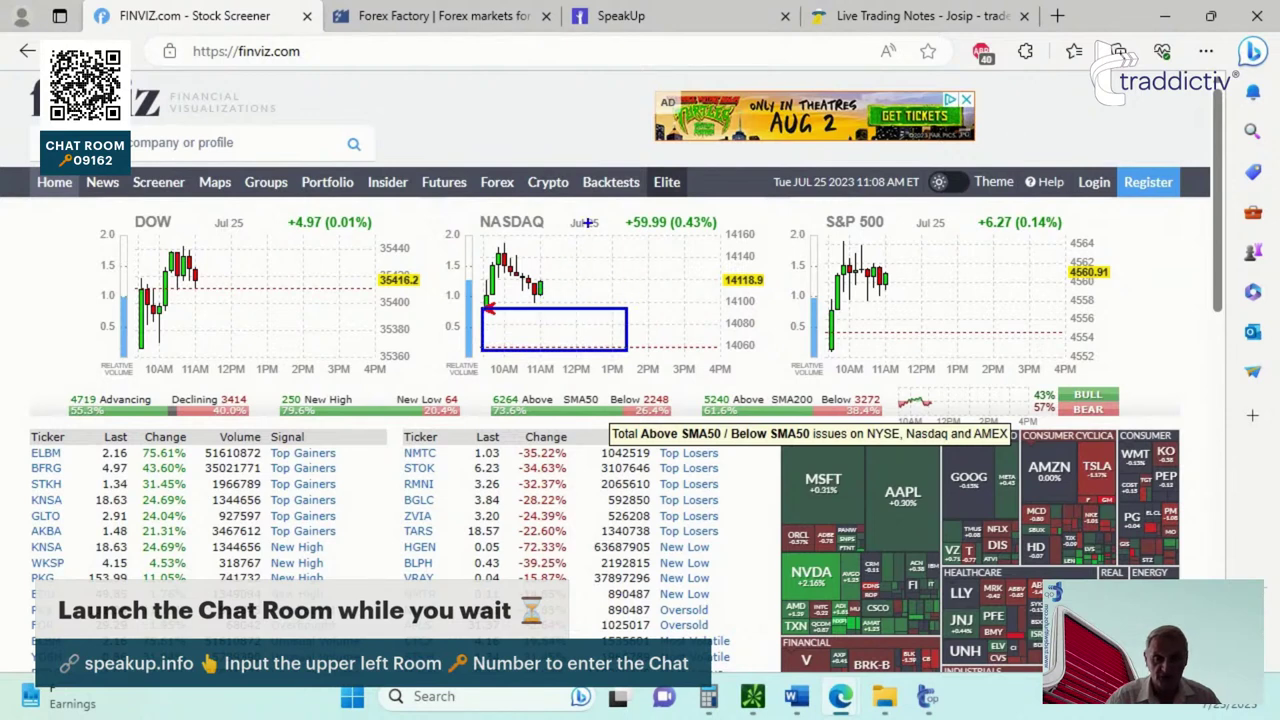
left_click_drag(598, 212, 554, 295)
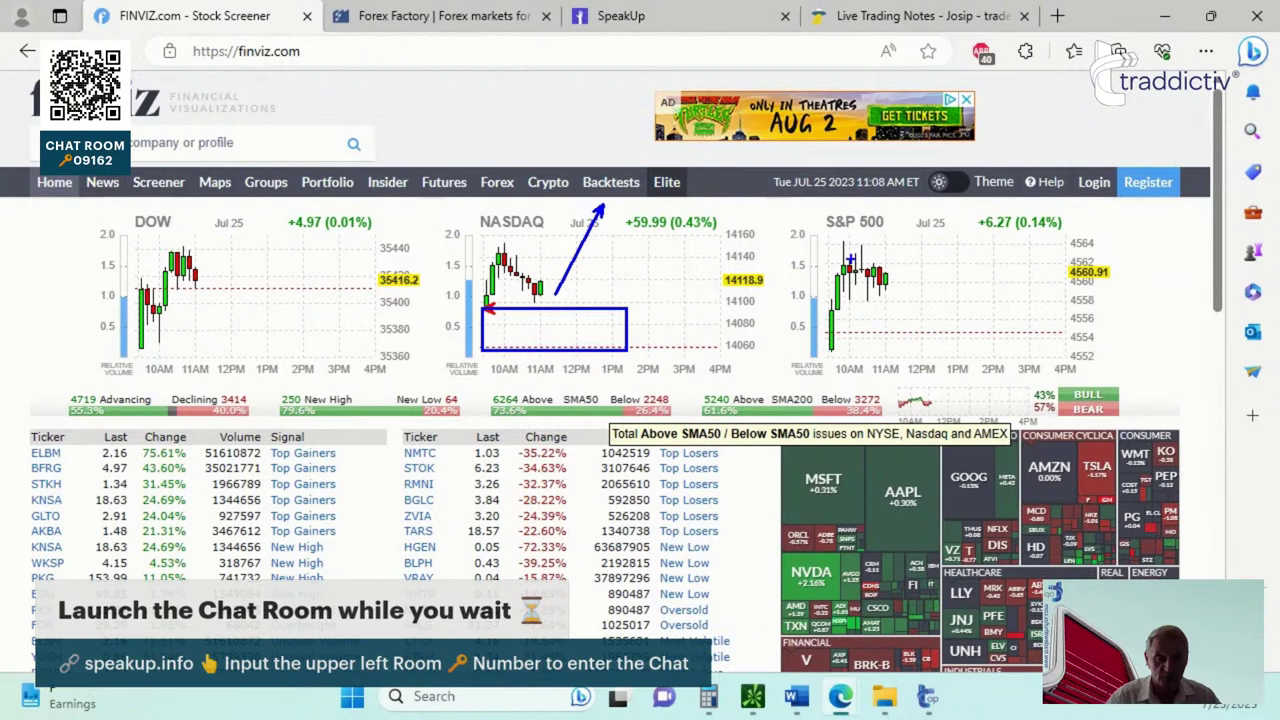
- Mark the S&P 500 and DOW charts with blue boxes and arrows, and clear all annotations
mouse_move(845, 250)
left_mouse_down()
mouse_move(832, 345)
mouse_move(838, 246)
mouse_move(925, 245)
mouse_move(838, 242)
left_mouse_up()
mouse_move(925, 240)
left_mouse_down()
mouse_move(836, 240)
mouse_move(834, 288)
mouse_move(928, 292)
mouse_move(932, 240)
mouse_move(834, 240)
left_mouse_up()
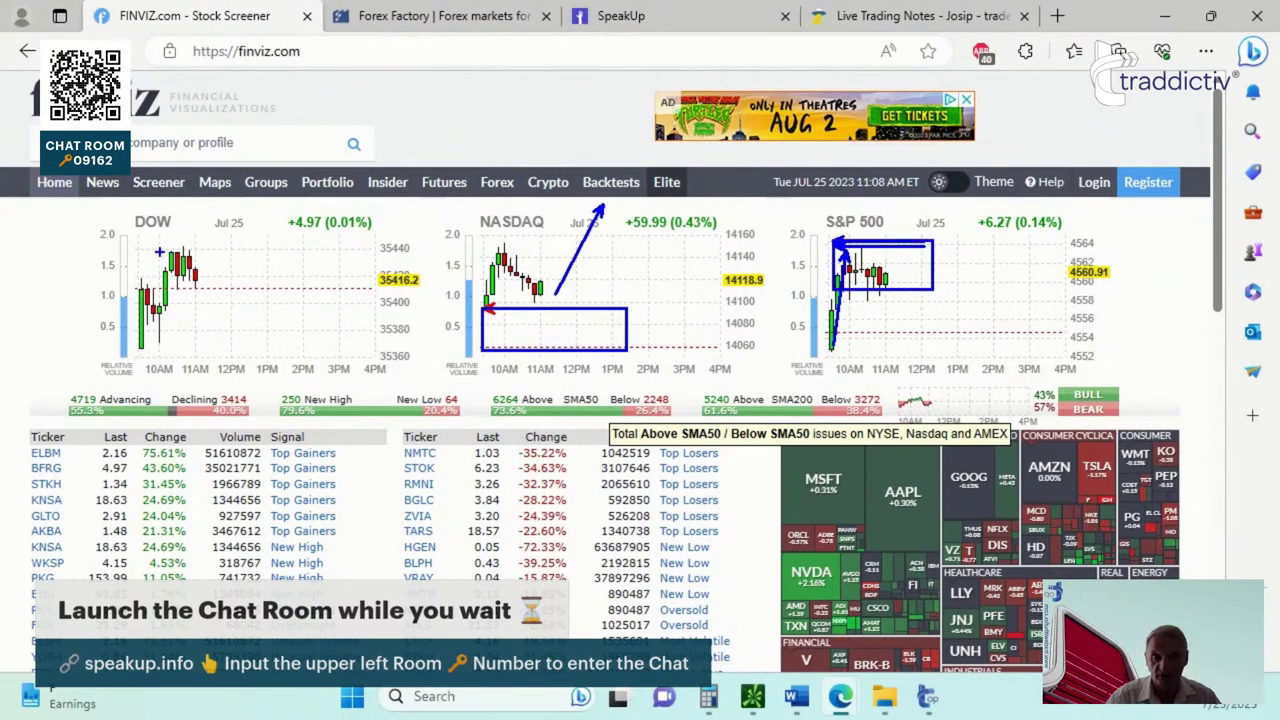
mouse_move(159, 252)
left_mouse_down()
mouse_move(210, 252)
mouse_move(159, 254)
mouse_move(170, 254)
mouse_move(161, 340)
left_mouse_up()
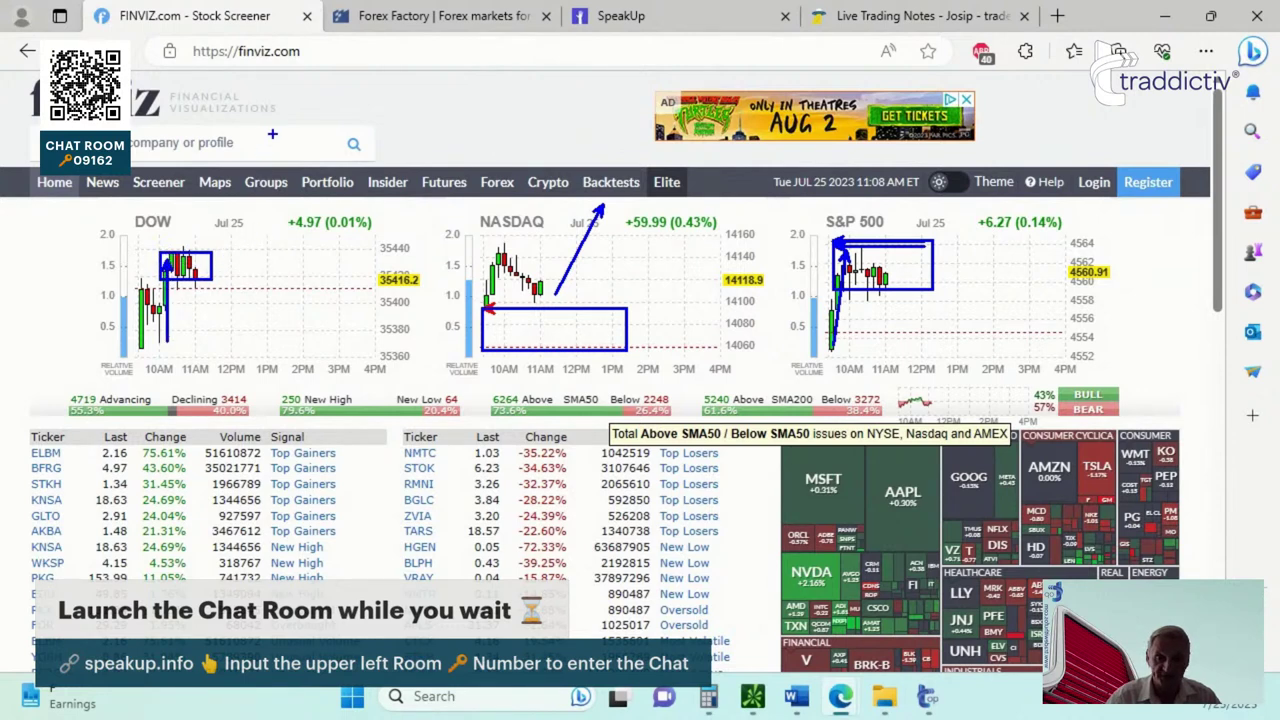
left_click_drag(208, 264, 268, 138)
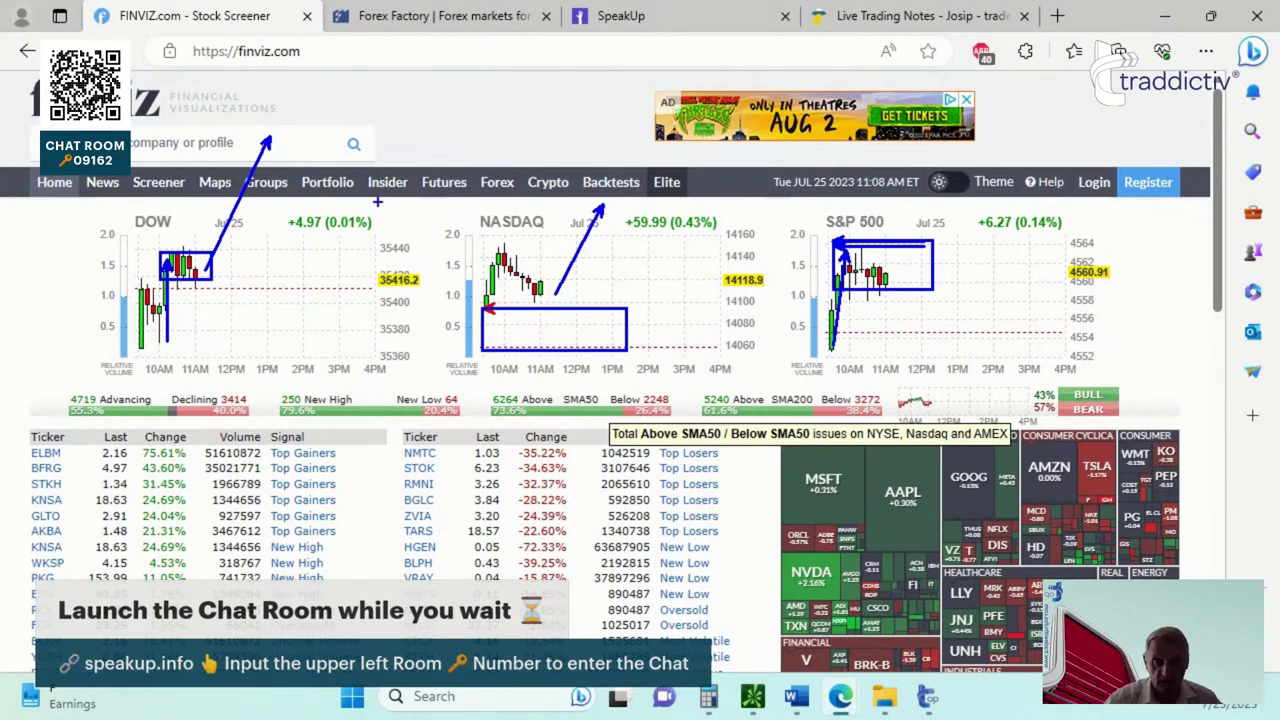
key("Escape")
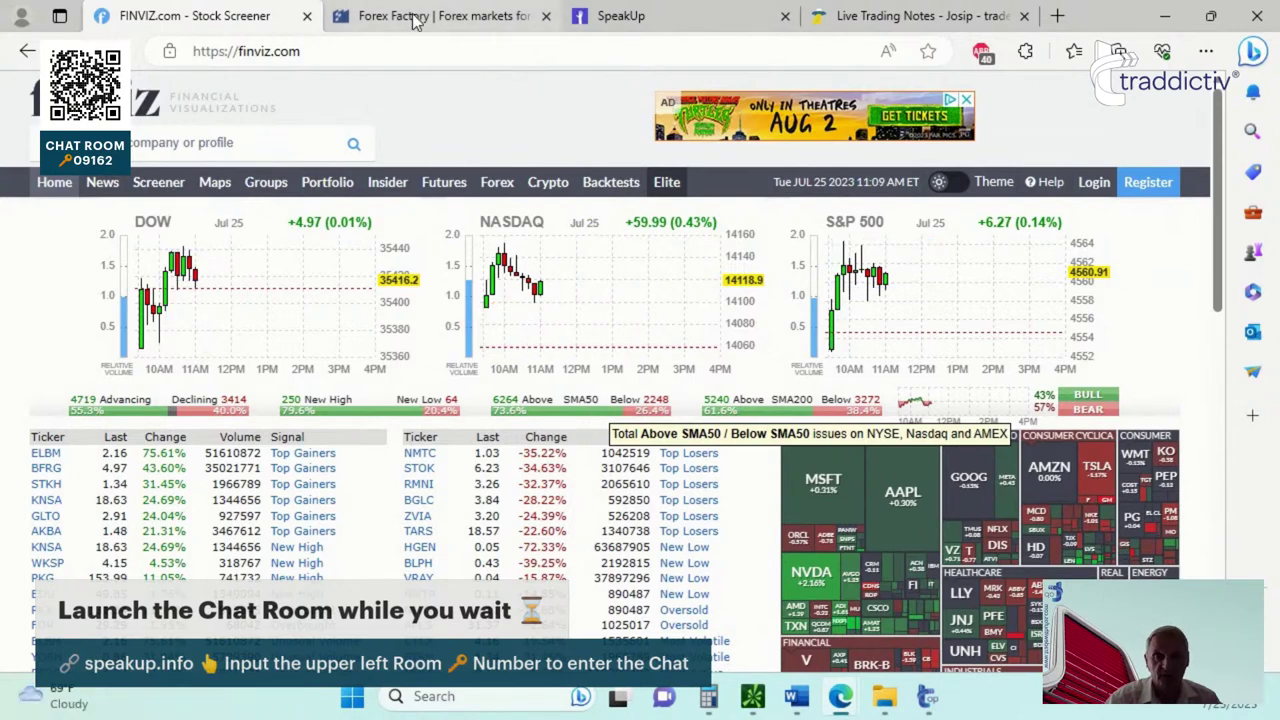
- On the Forex Factory page, circle the FOMC Statement's 11:00am time in blue, draw a falling red arrow, and clear the annotations
left_click(425, 17)
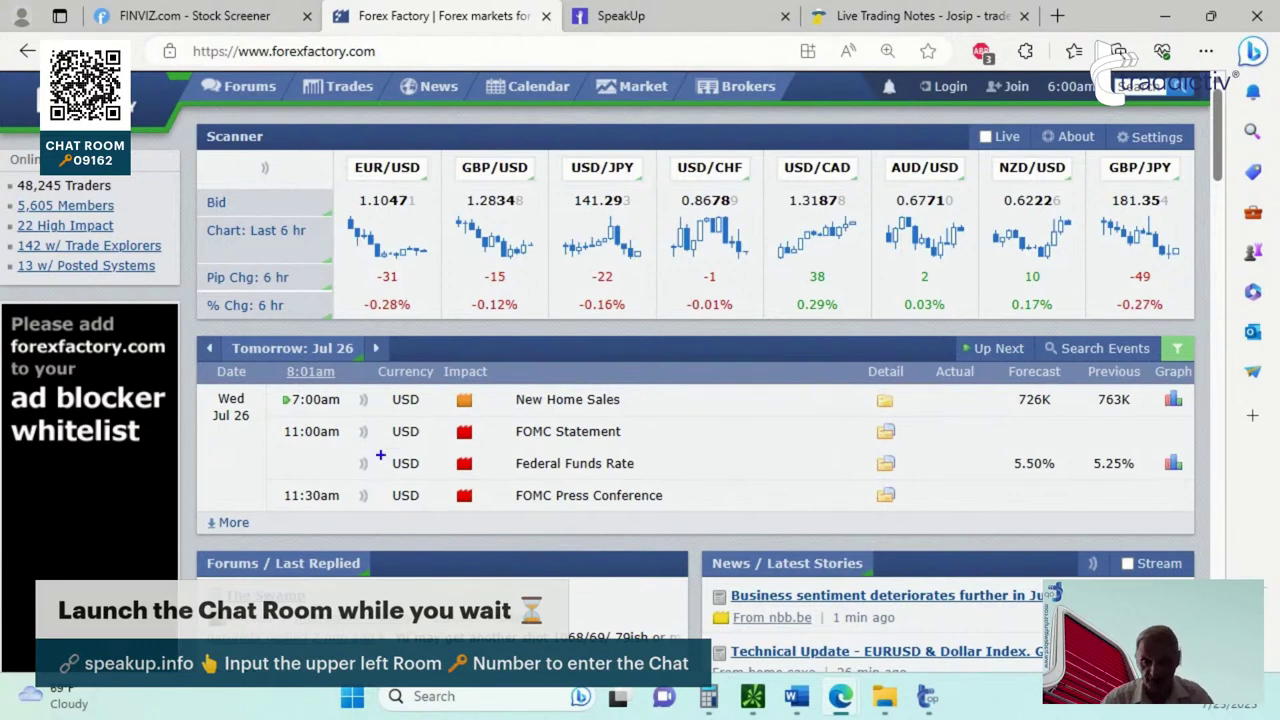
mouse_move(380, 455)
left_mouse_down()
mouse_move(300, 406)
mouse_move(375, 452)
left_mouse_up()
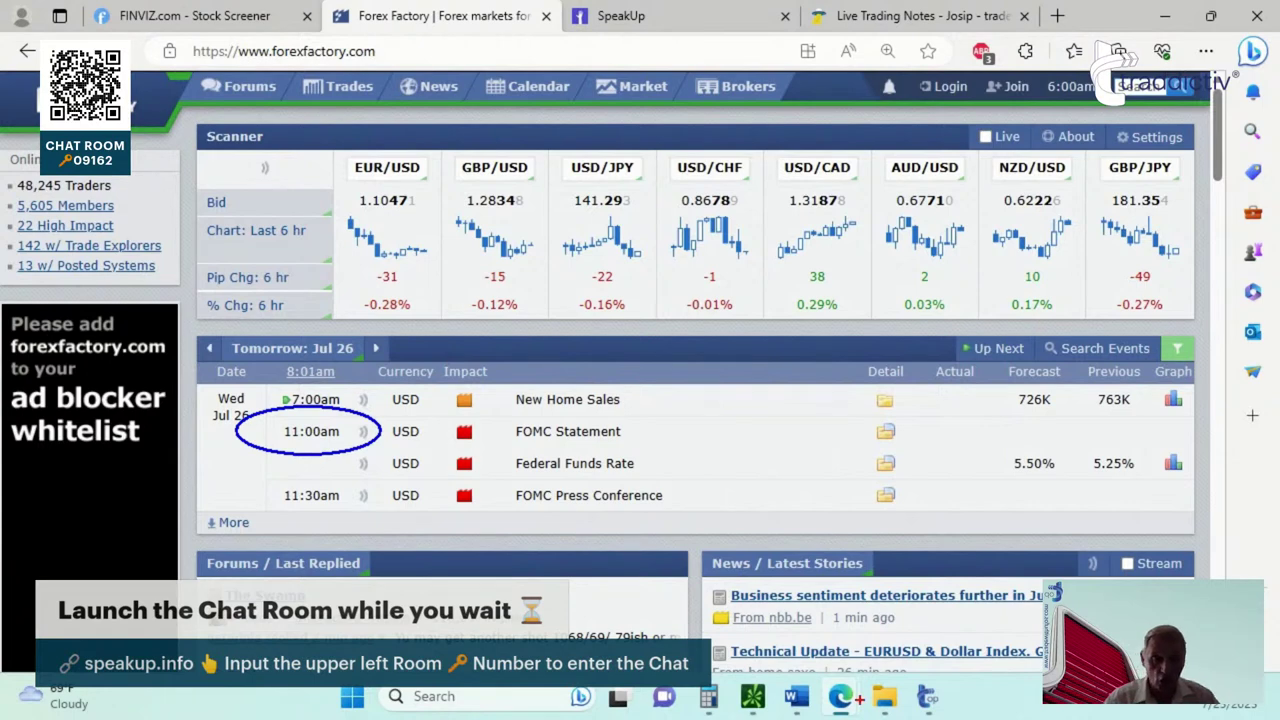
mouse_move(859, 694)
left_mouse_down()
mouse_move(743, 422)
mouse_move(746, 435)
left_mouse_up()
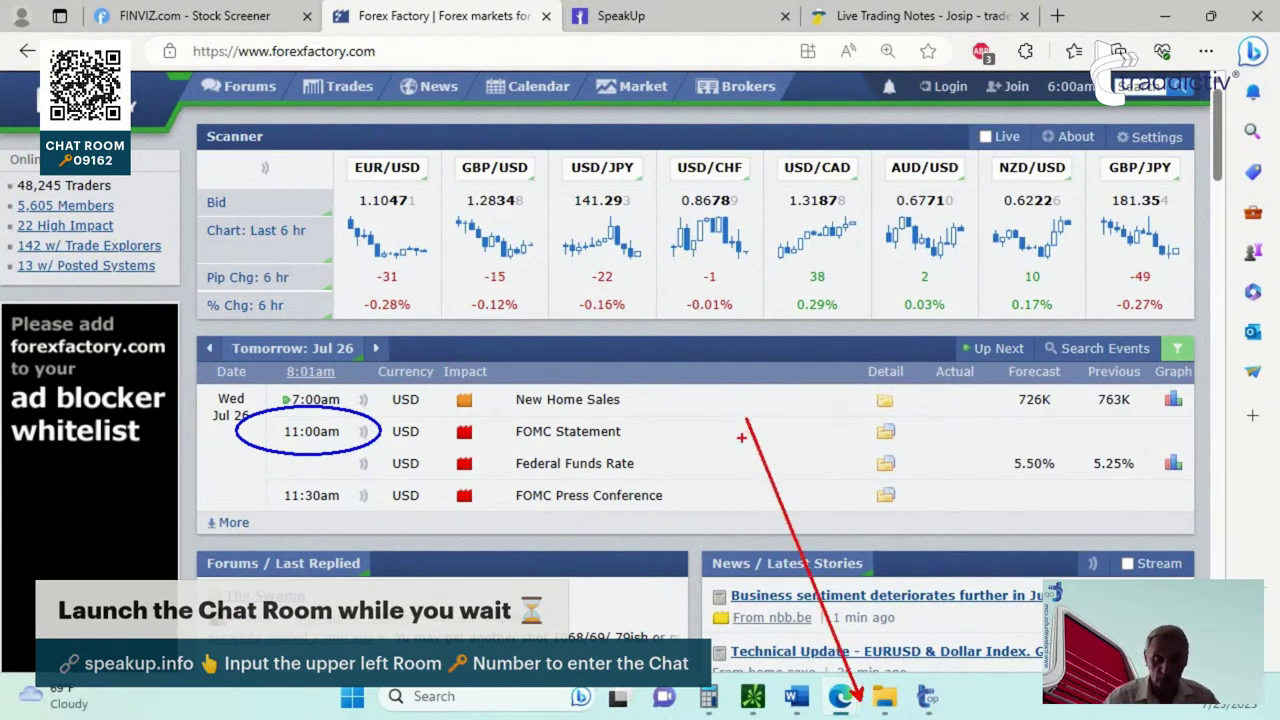
key("Escape")
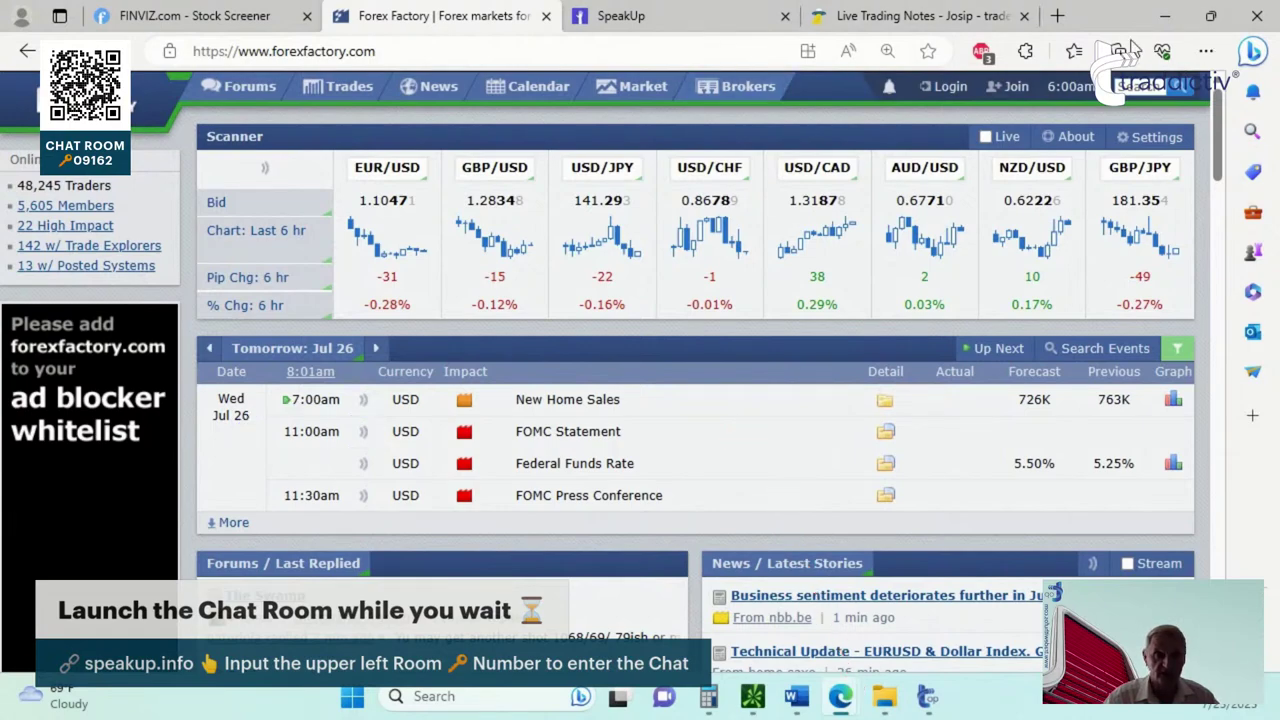
- Minimize the browser and Calculator to return to the strategy table under the TOP 7-25 heading in the Word document
left_click(1165, 16)
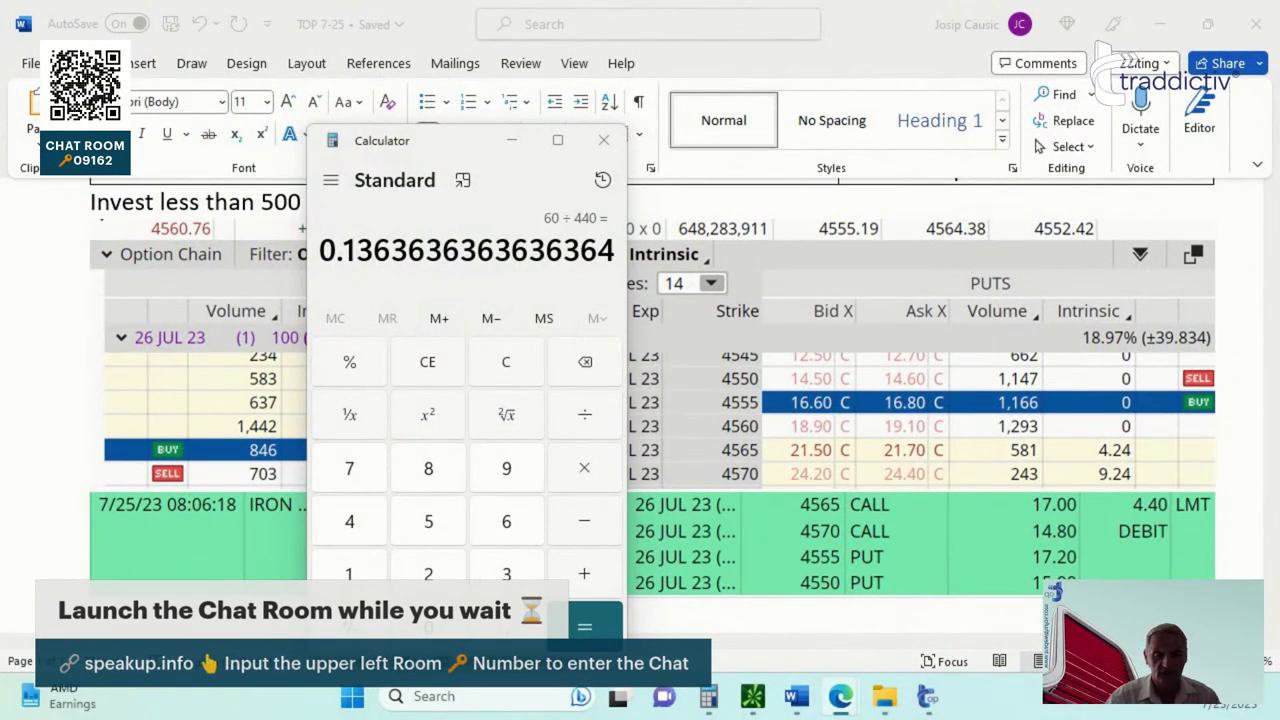
left_click(510, 143)
scroll(765, 300, "up", 3)
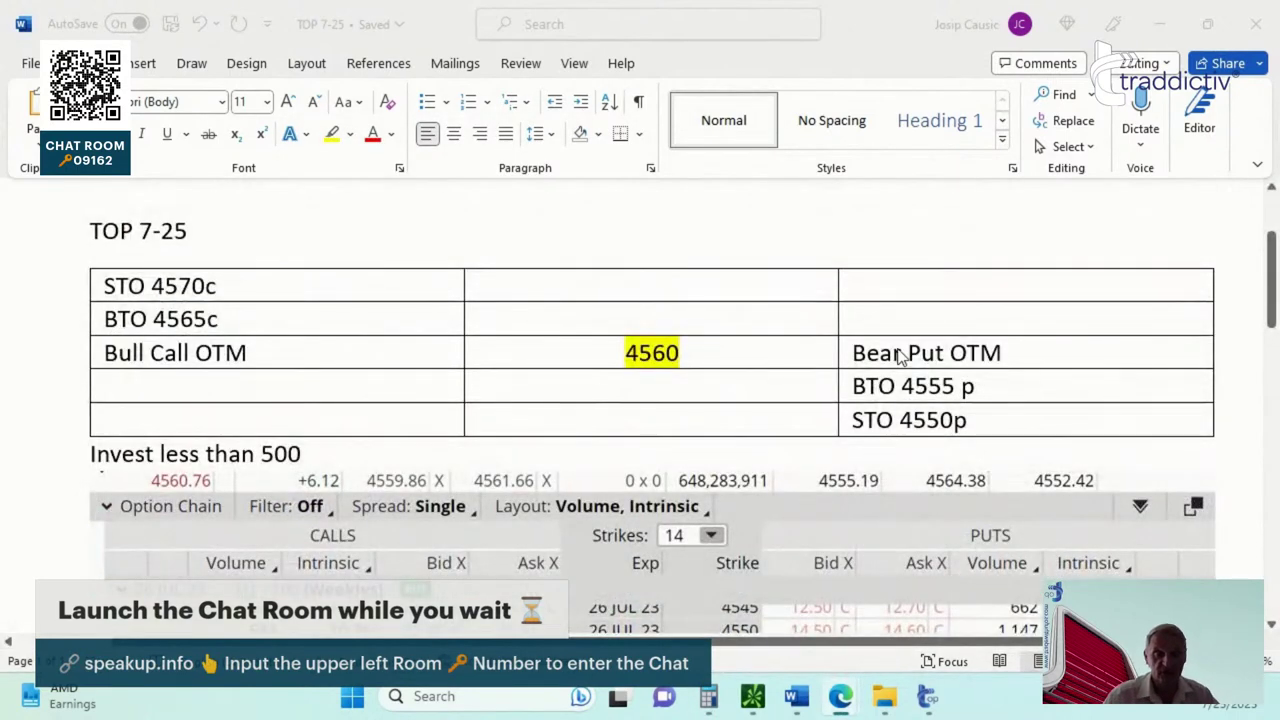
- Color the "Bear Put OTM" and "STO 4550p" entries in the strategy table red
left_click_drag(1006, 353, 852, 353)
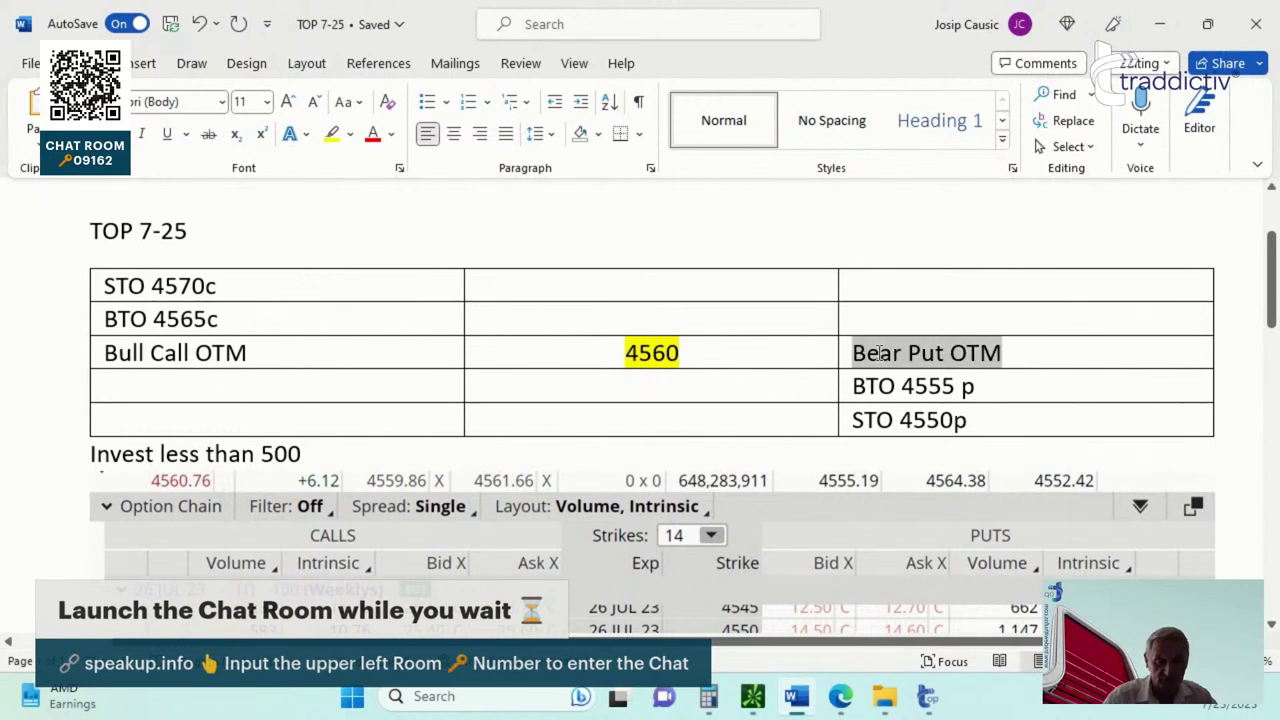
left_click(372, 134)
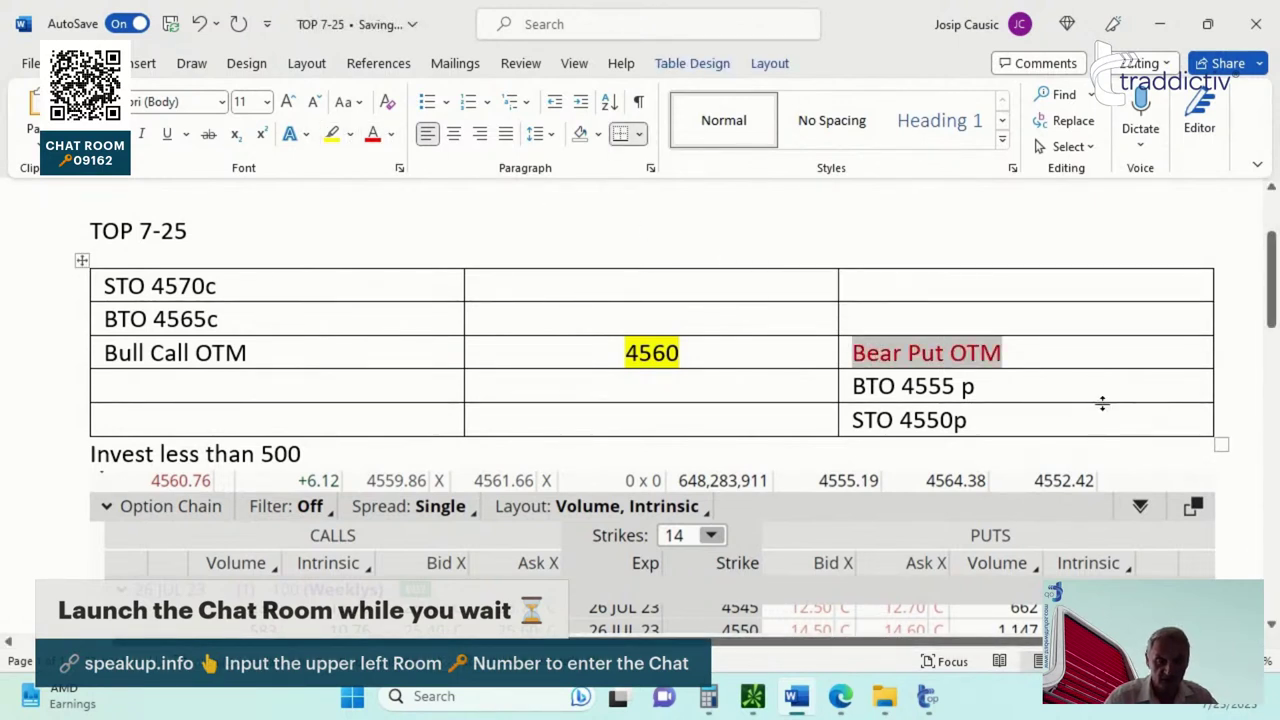
scroll(1135, 420, "down", 5)
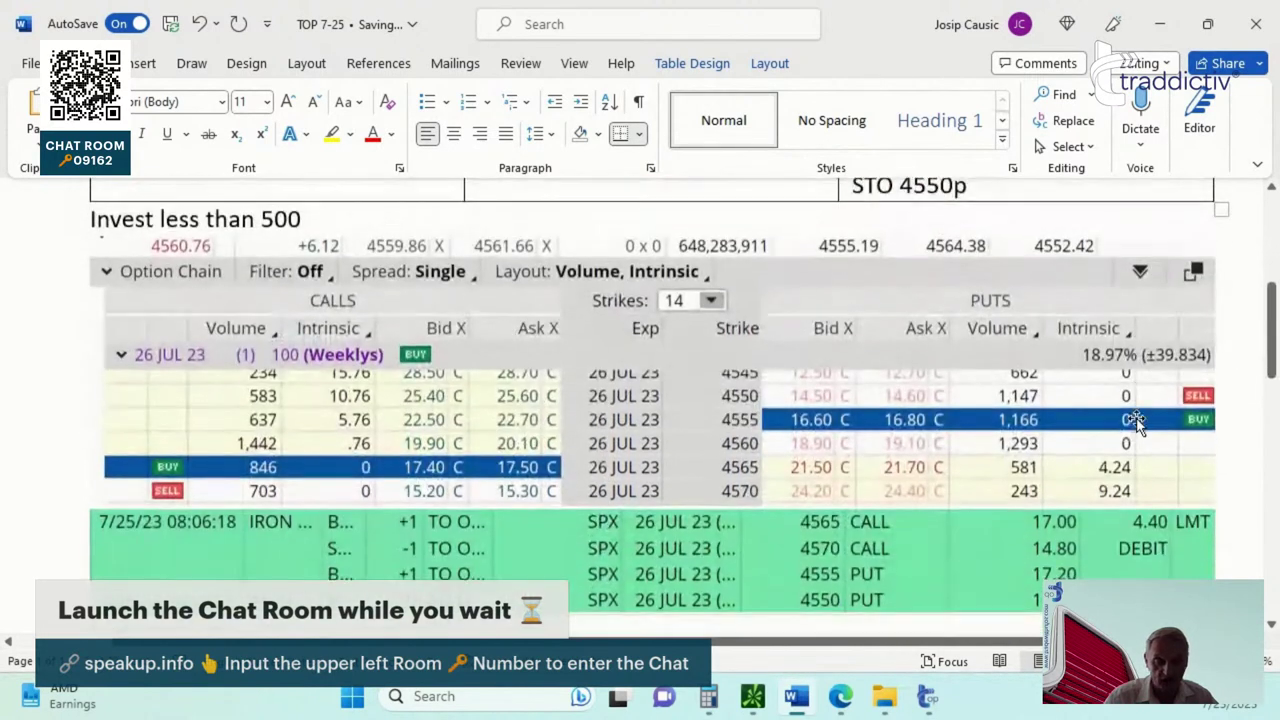
scroll(1133, 420, "up", 1)
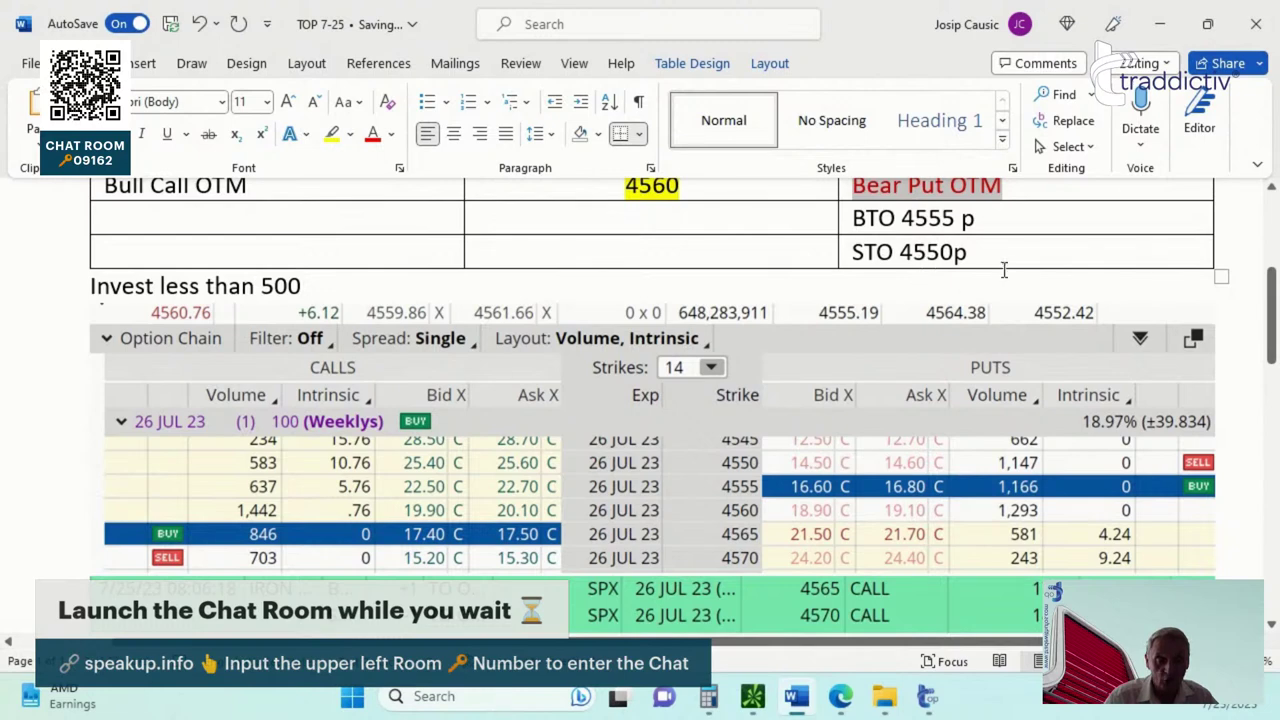
left_click_drag(983, 258, 848, 256)
left_click(376, 140)
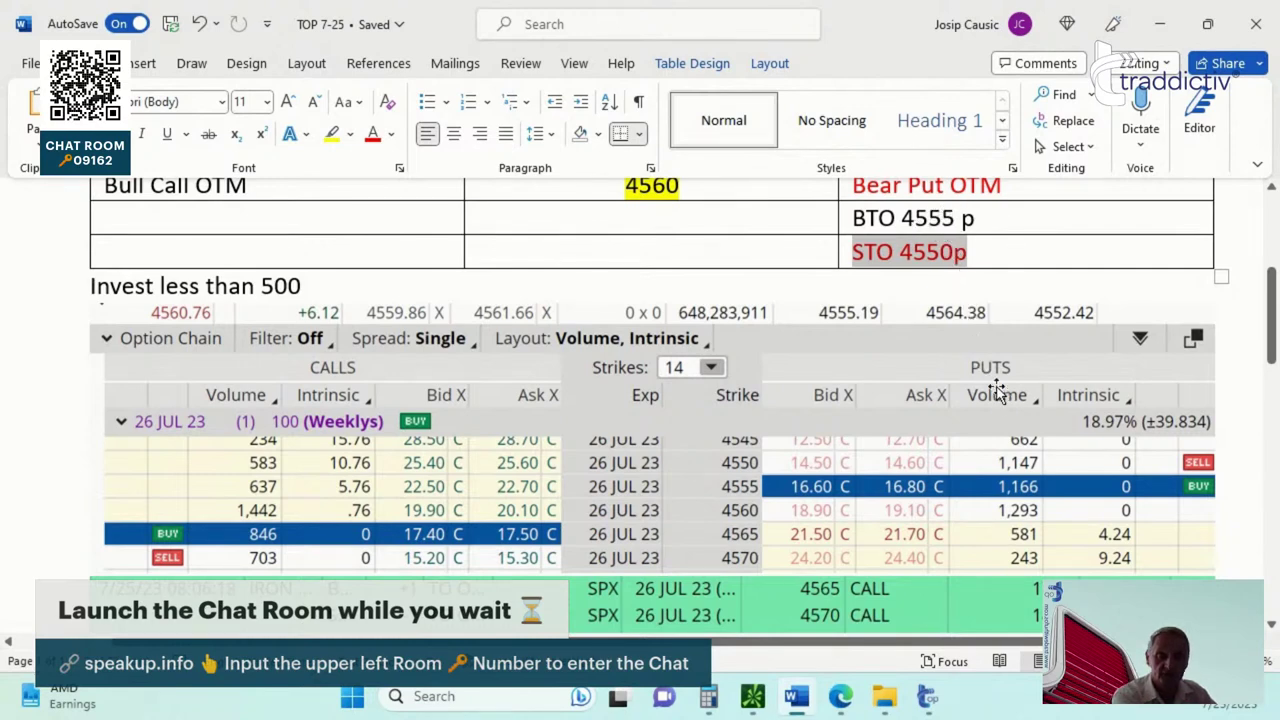
- Switch to TRADDICTIV Options Planner, open the SPY option chain, and maximize its window
scroll(1014, 344, "down", 4)
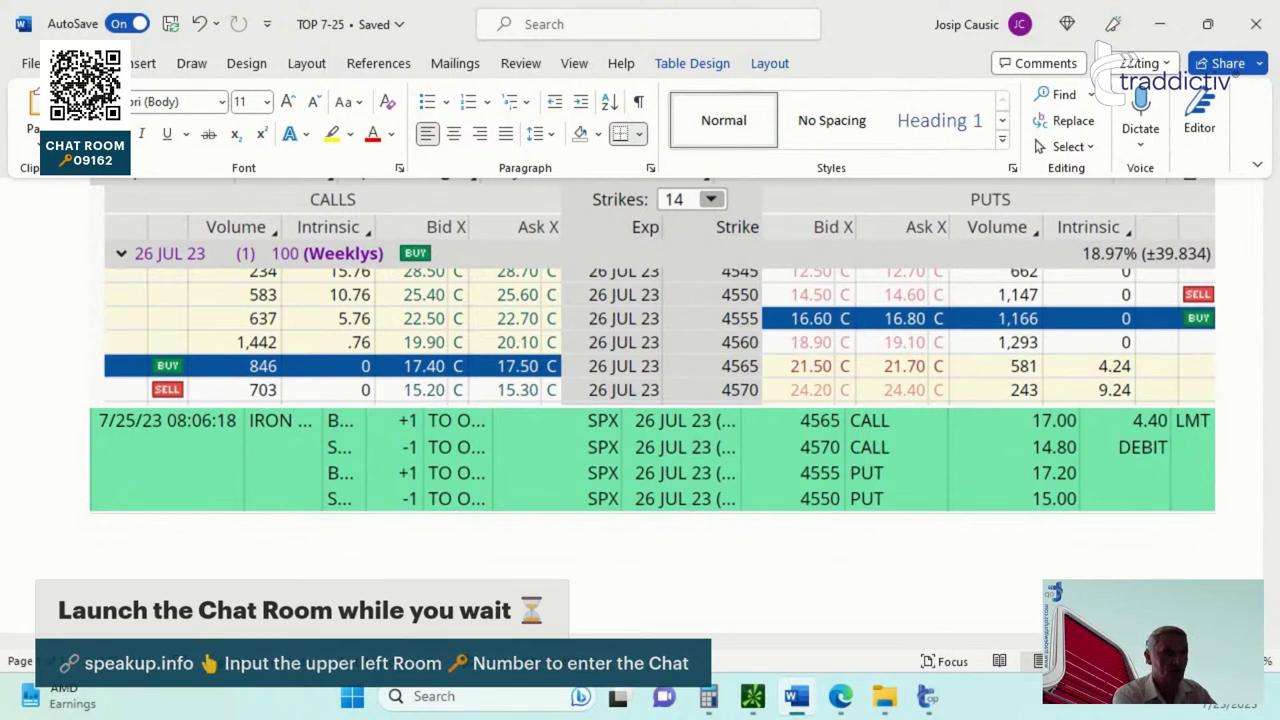
key("alt+Tab")
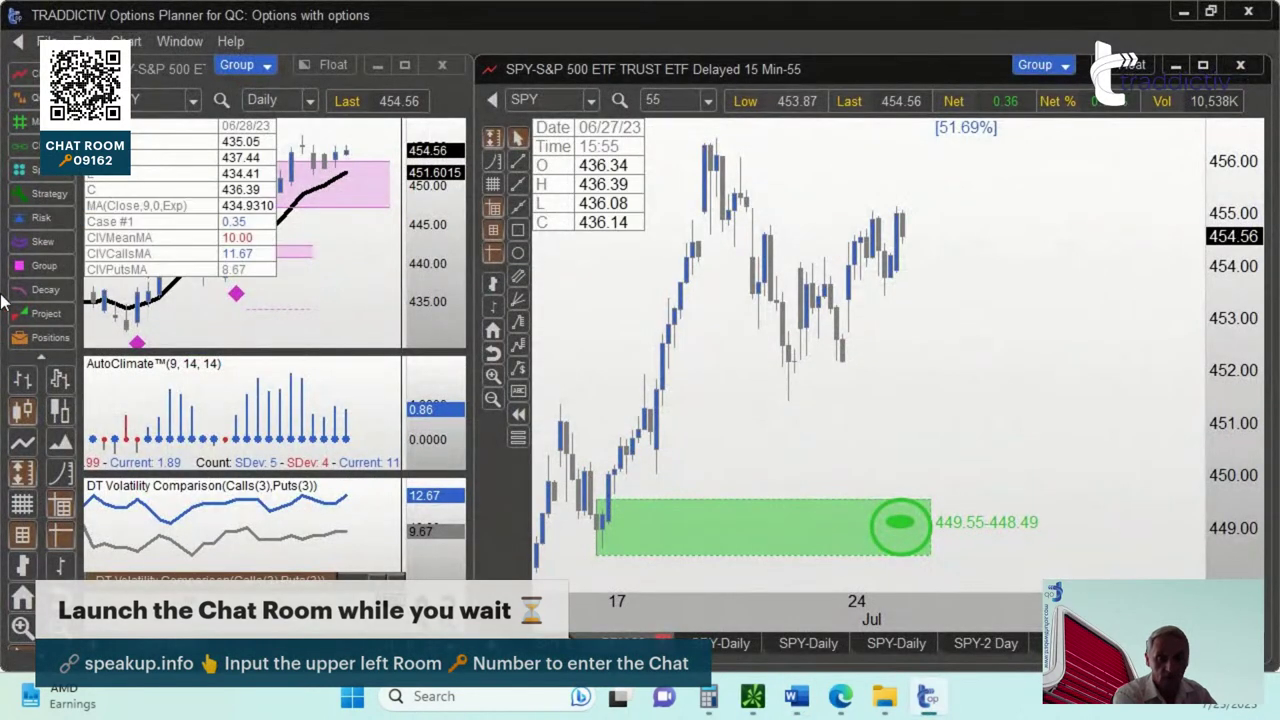
key("alt+f")
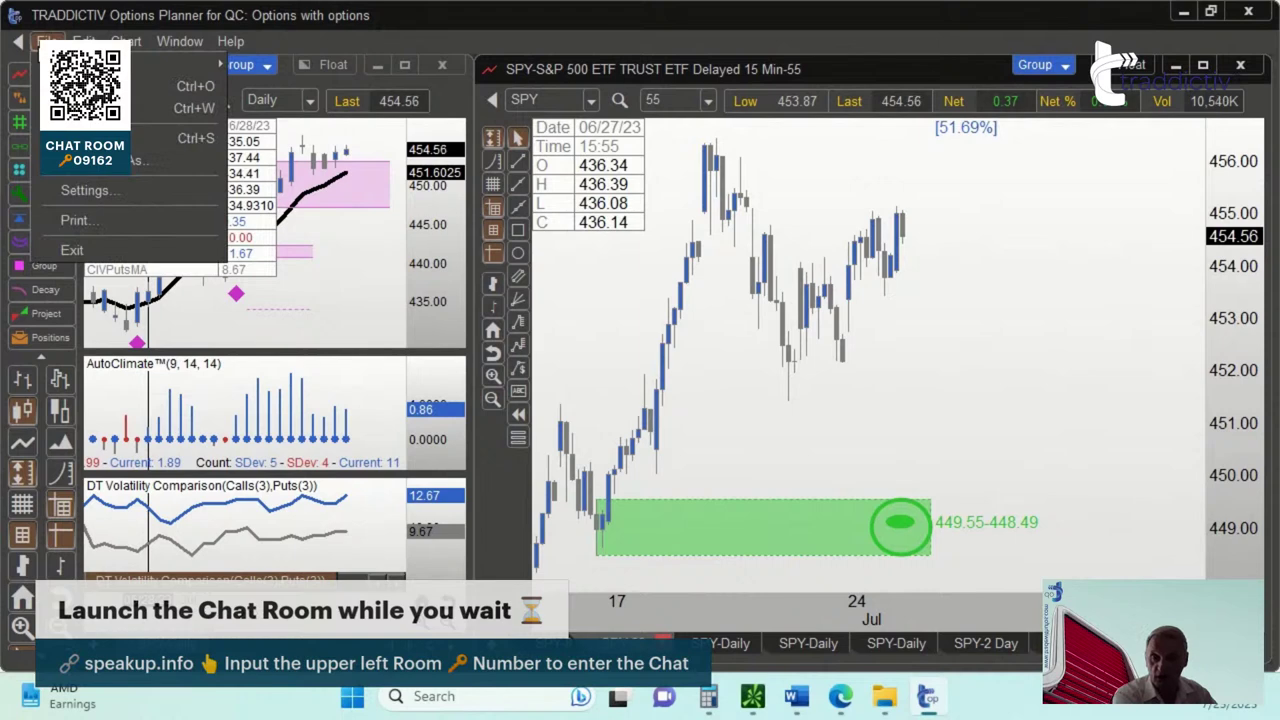
left_click(671, 28)
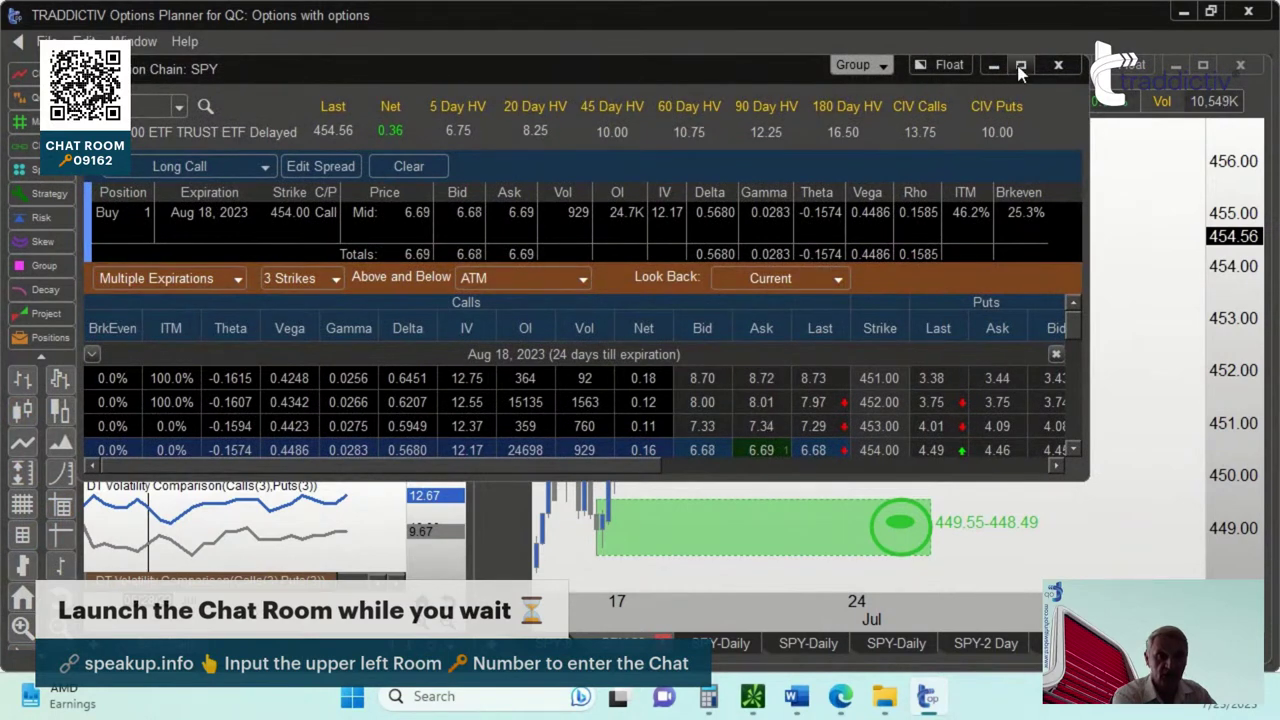
left_click(1021, 65)
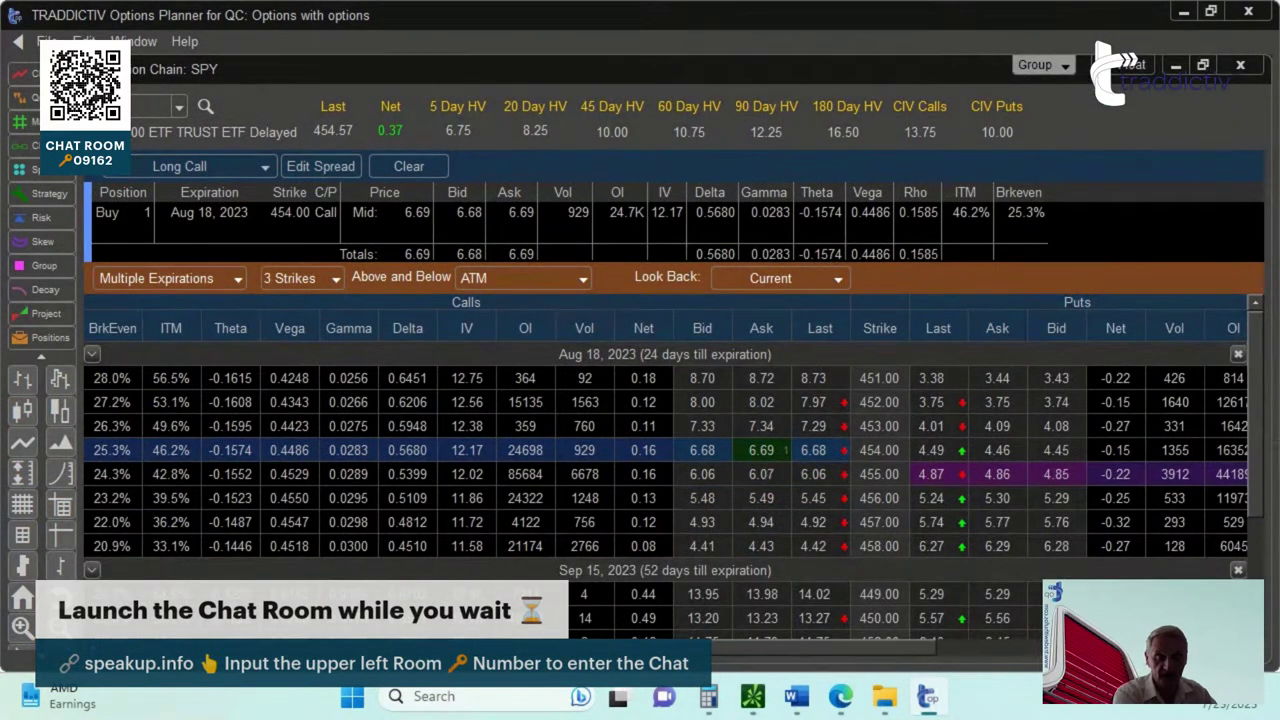
- Move the Word document onto the other screen, and load ^SPX in the Options Planner's option chain
left_click(796, 697)
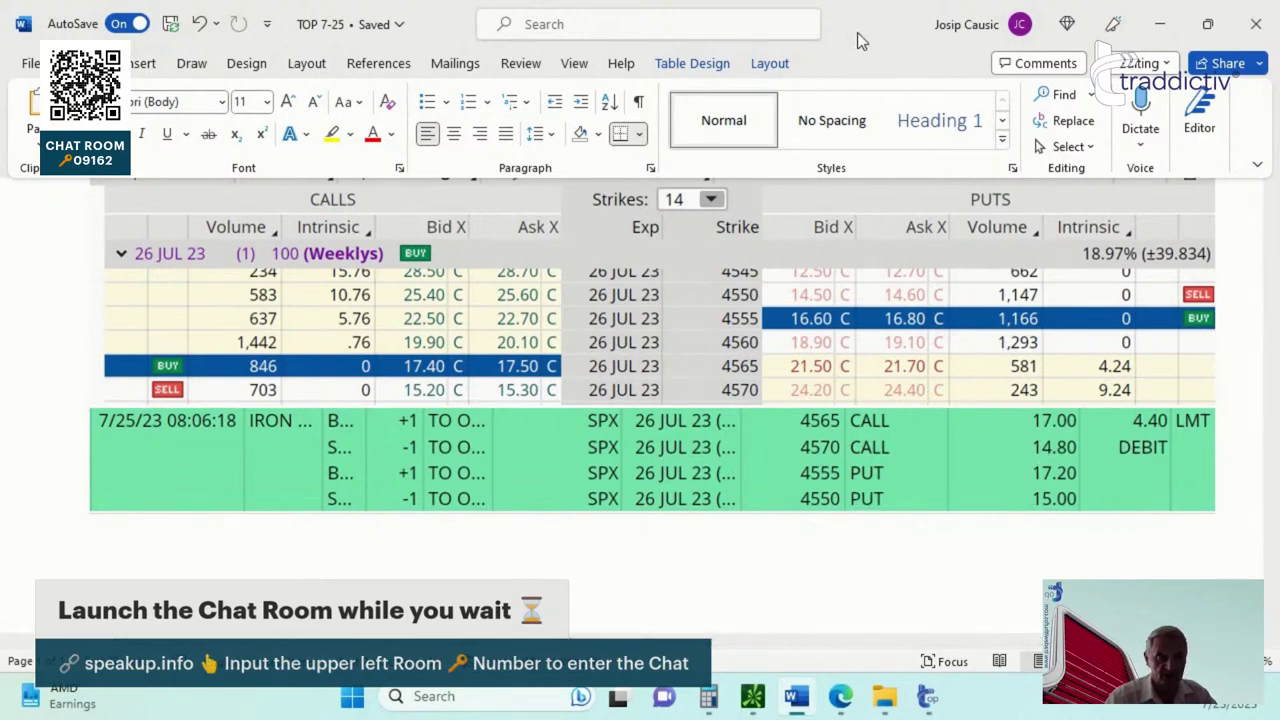
left_click_drag(857, 32, 1279, 195)
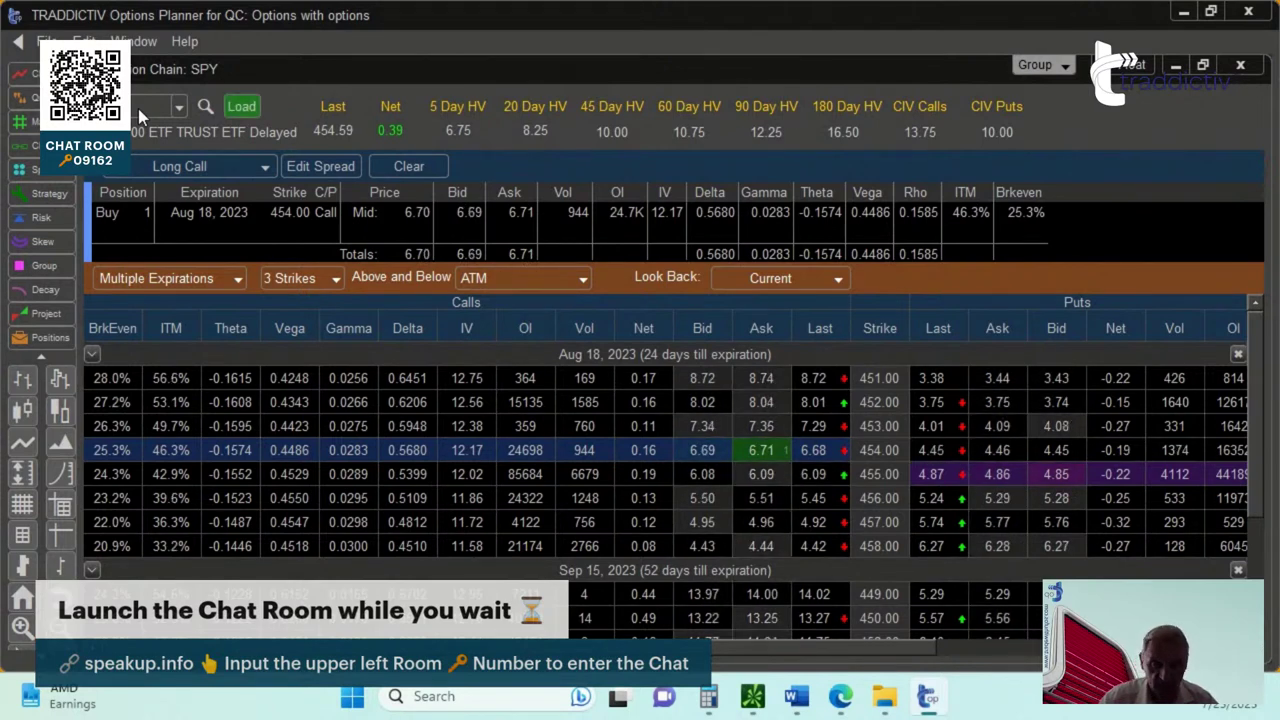
key("Return")
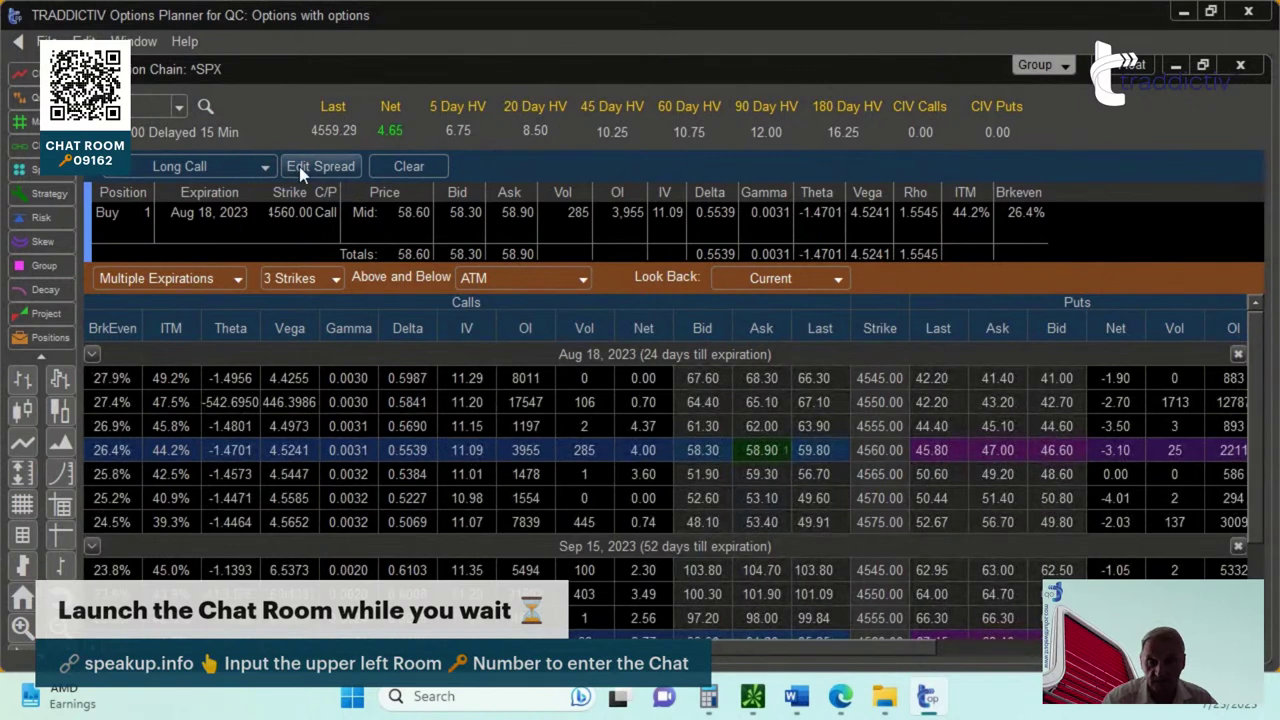
- Choose the Bull Call Spread strategy and set the expiration of its legs to Jul 26, 2023 w
left_click(256, 169)
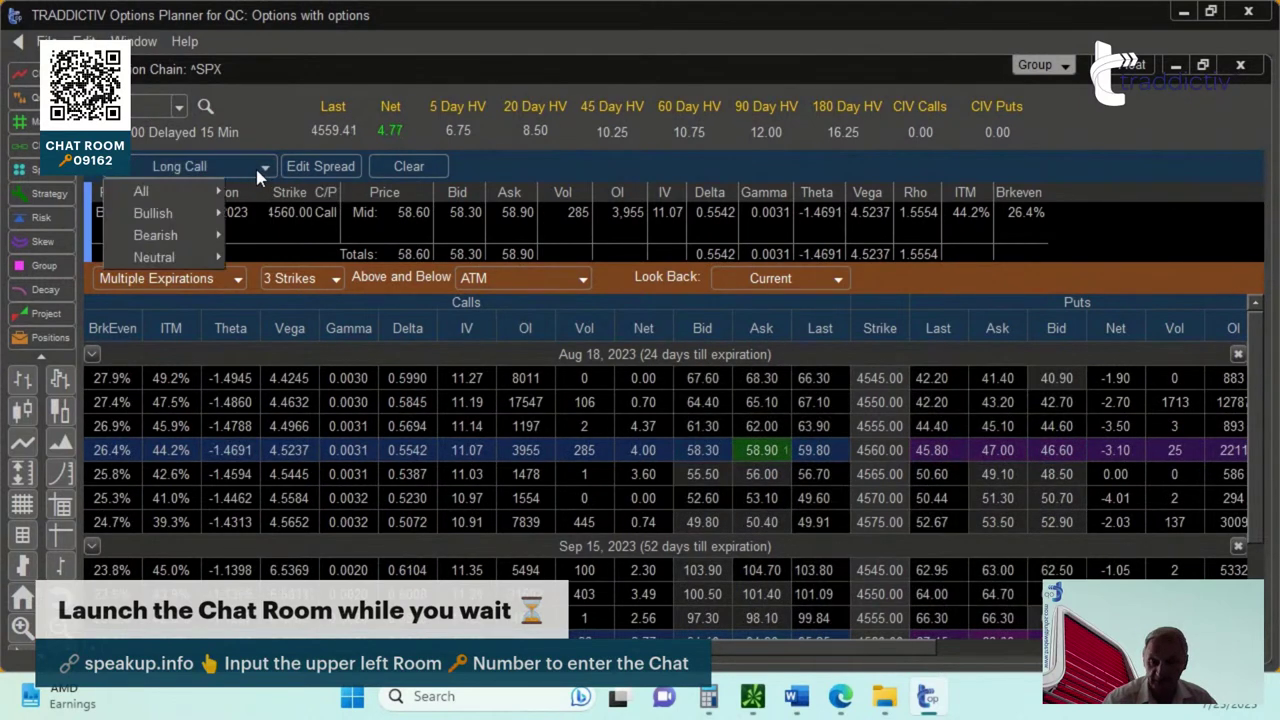
mouse_move(186, 190)
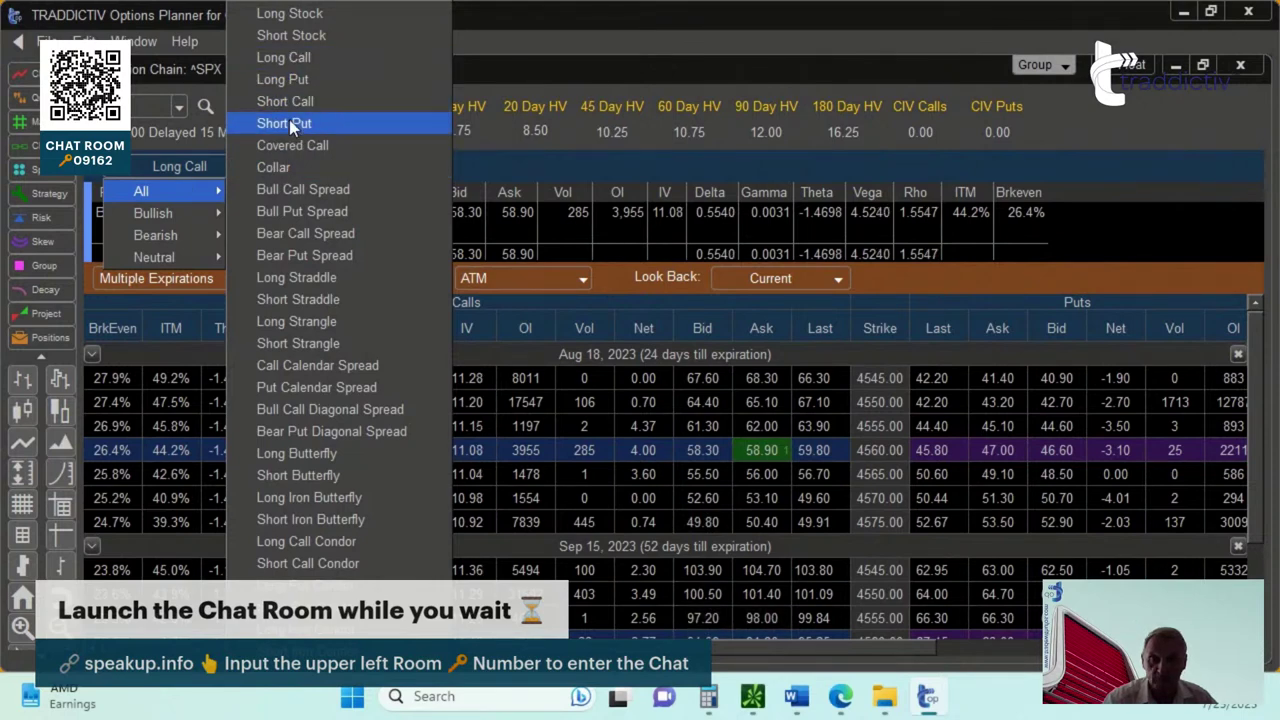
left_click(300, 190)
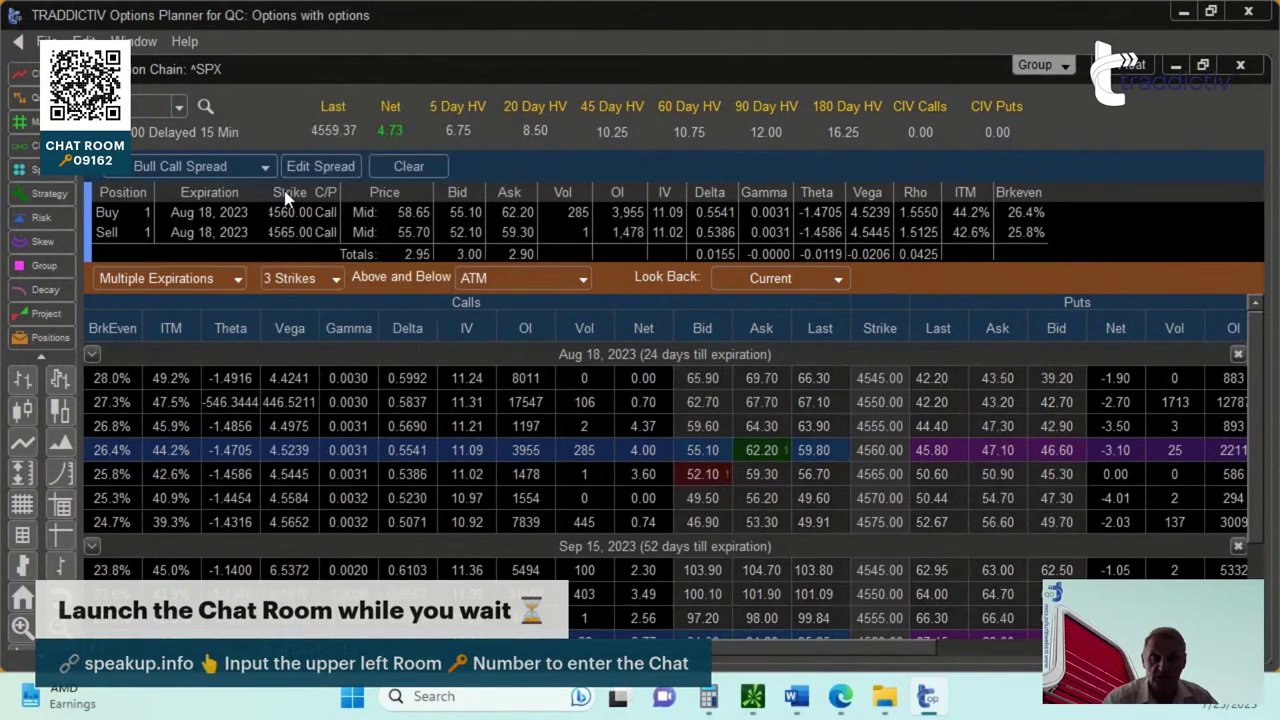
left_click(334, 164)
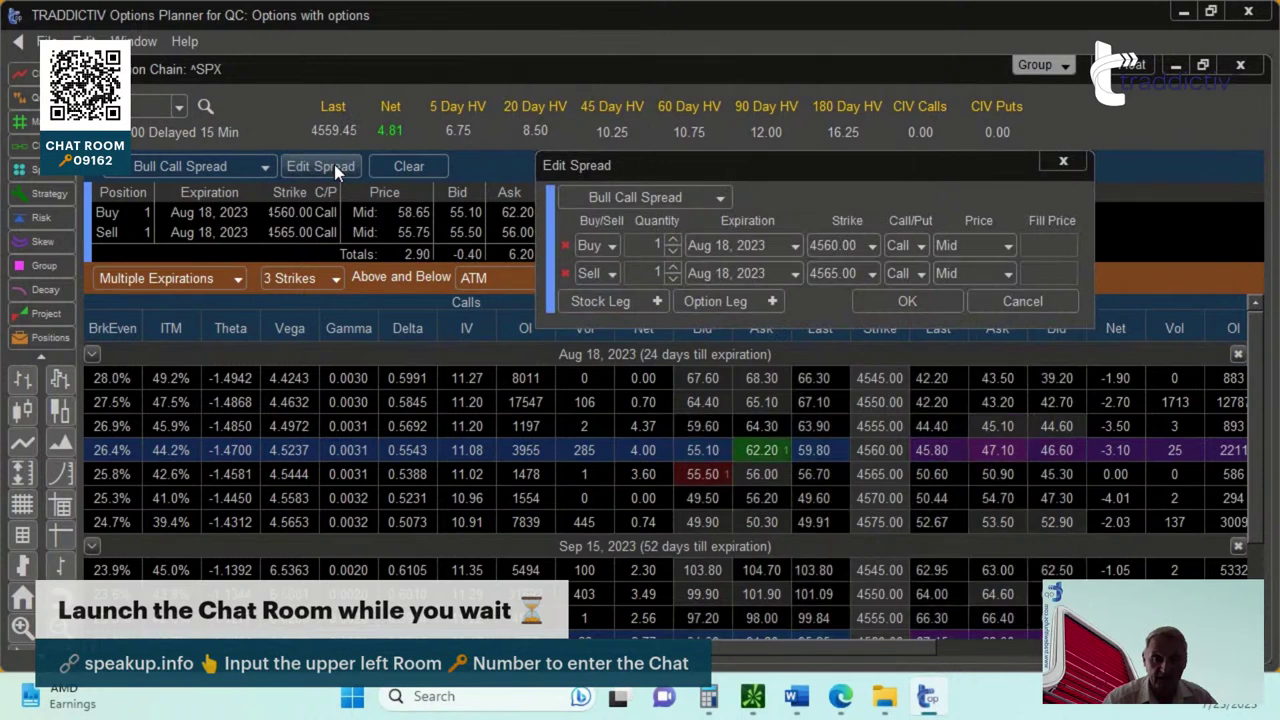
left_click(777, 249)
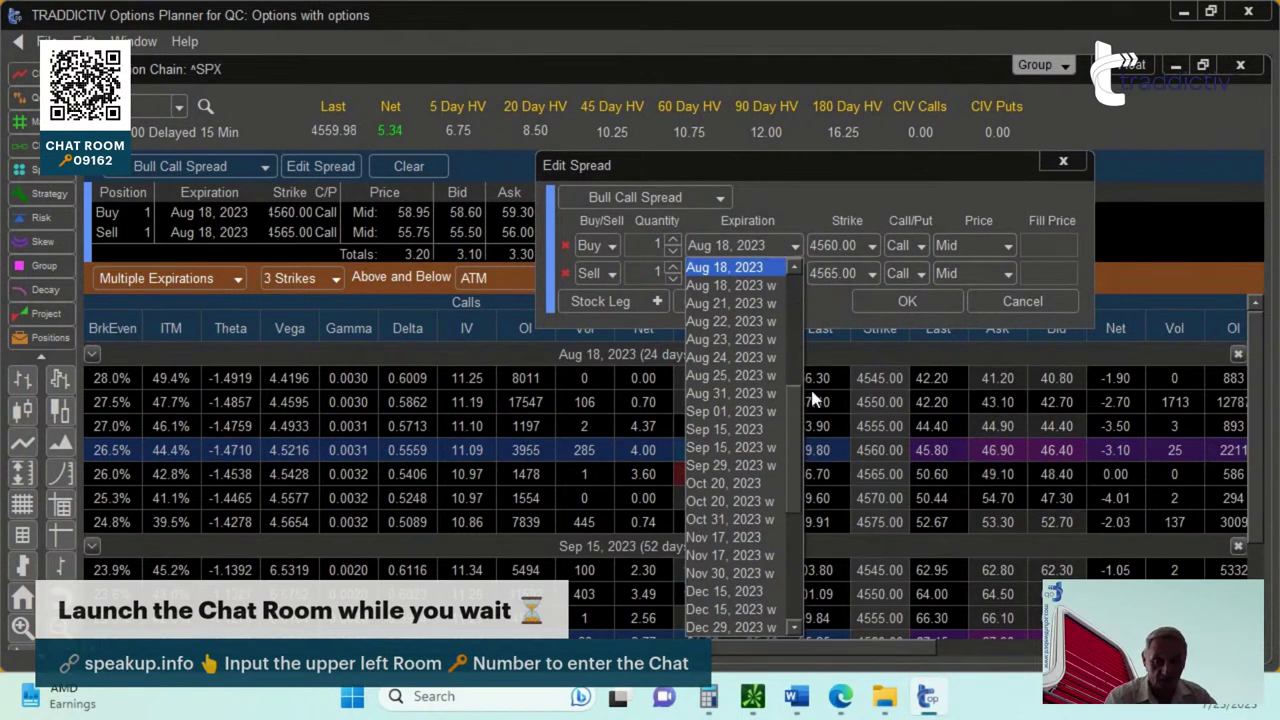
left_click_drag(790, 401, 750, 280)
left_click(714, 285)
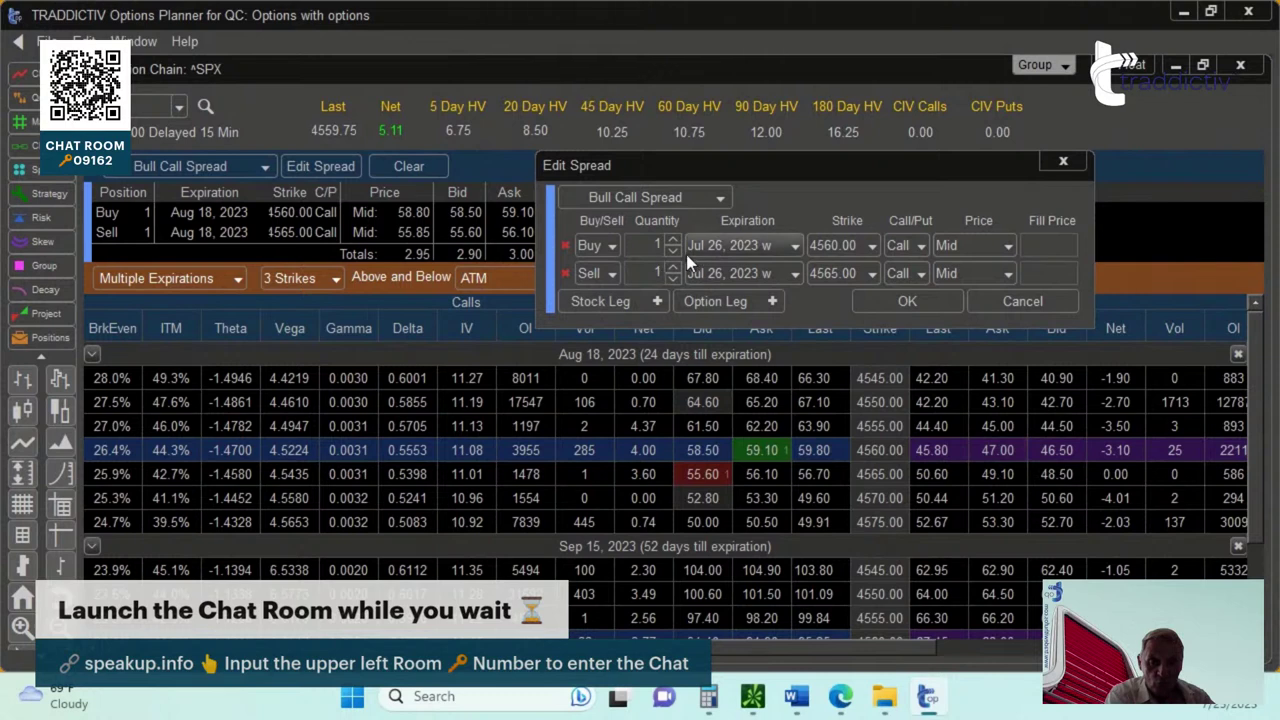
- Set the sell leg to the 4570.00 strike with a filled price of 14.80
left_click(866, 275)
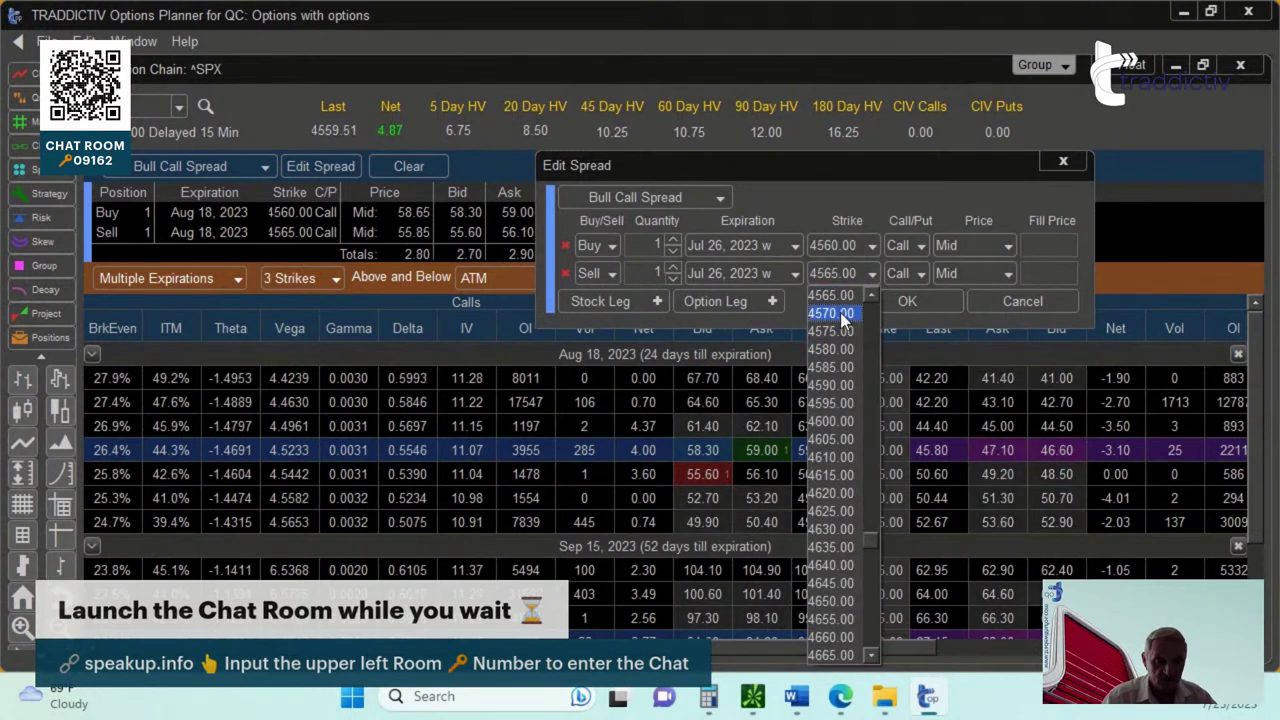
left_click(833, 313)
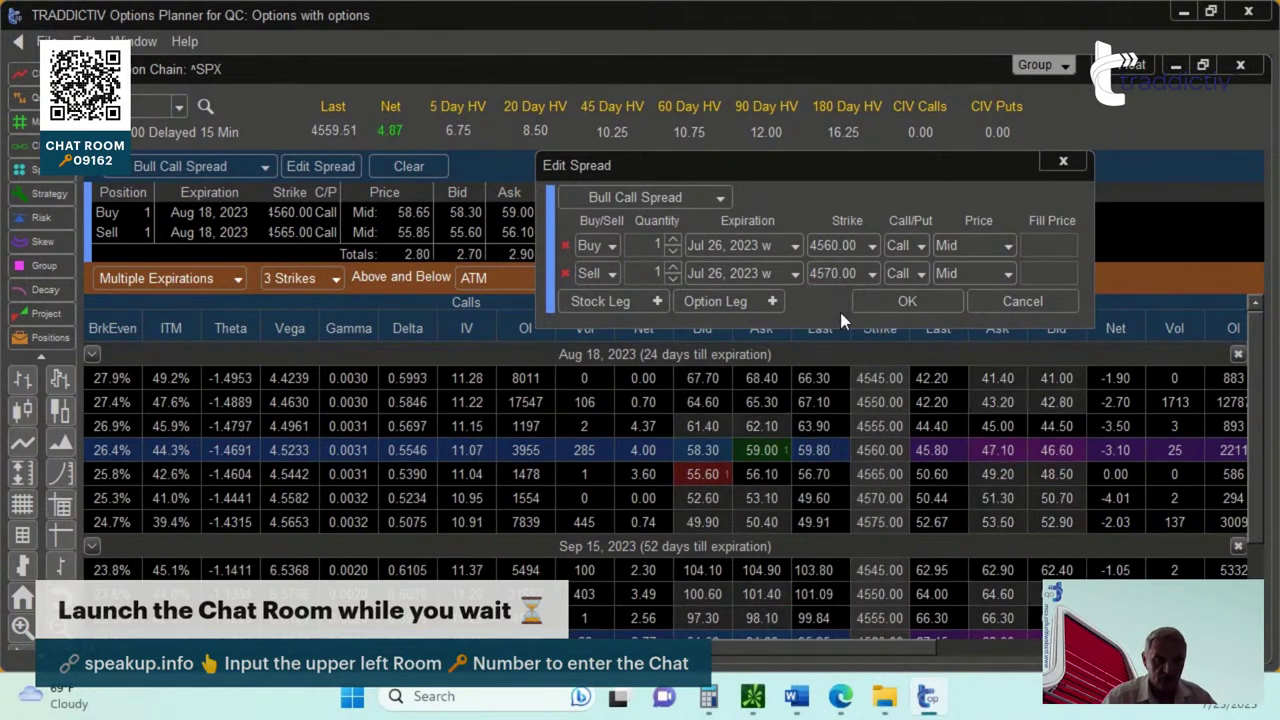
left_click(1003, 275)
left_click(976, 295)
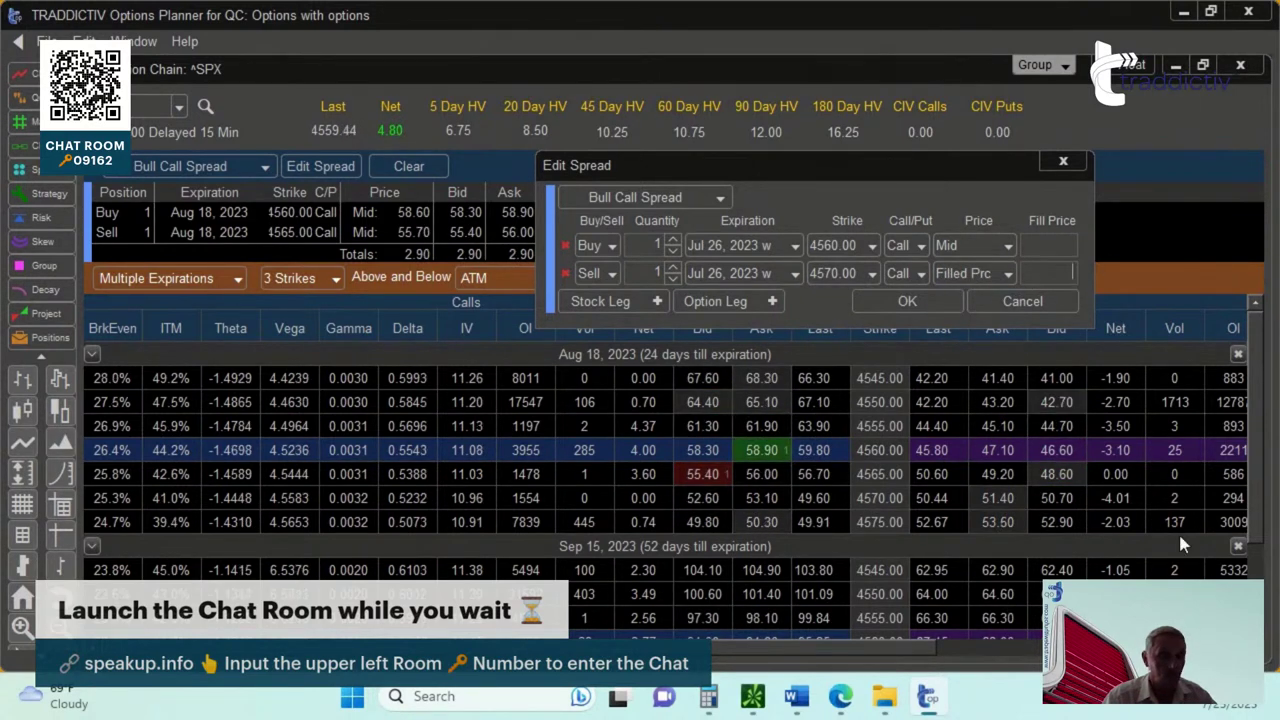
left_click(1045, 273)
type("14")
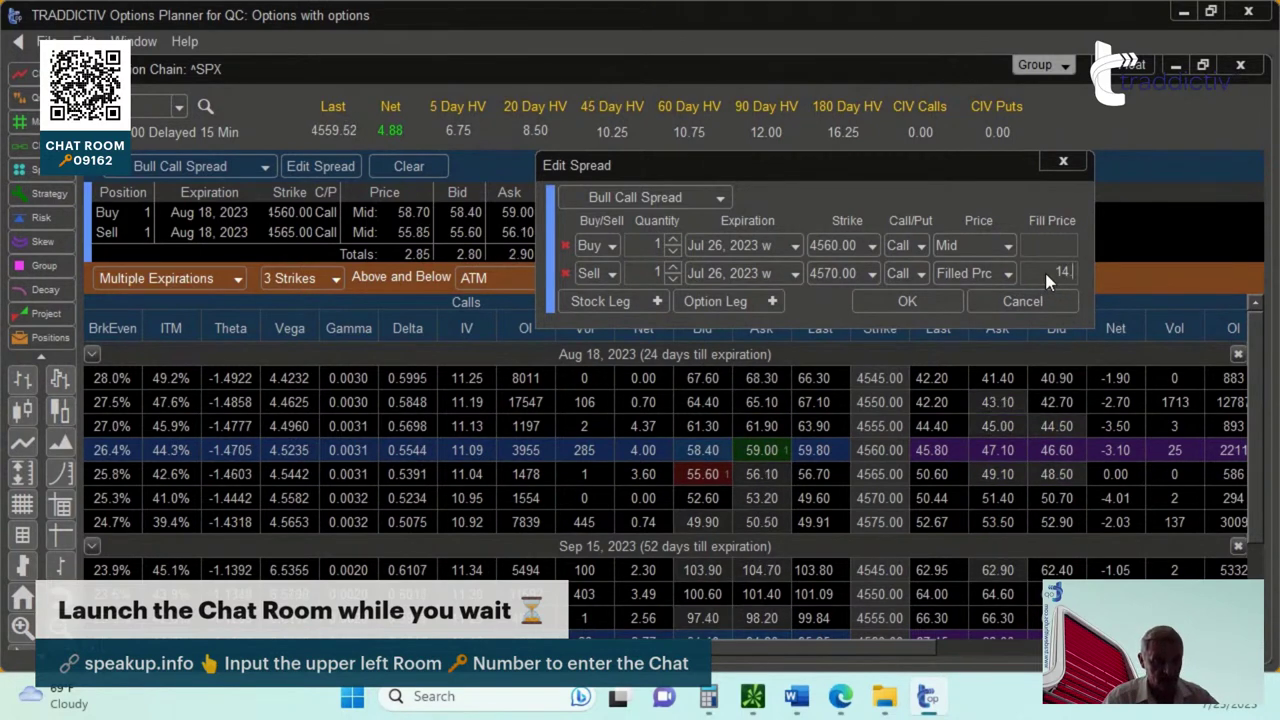
type(".80")
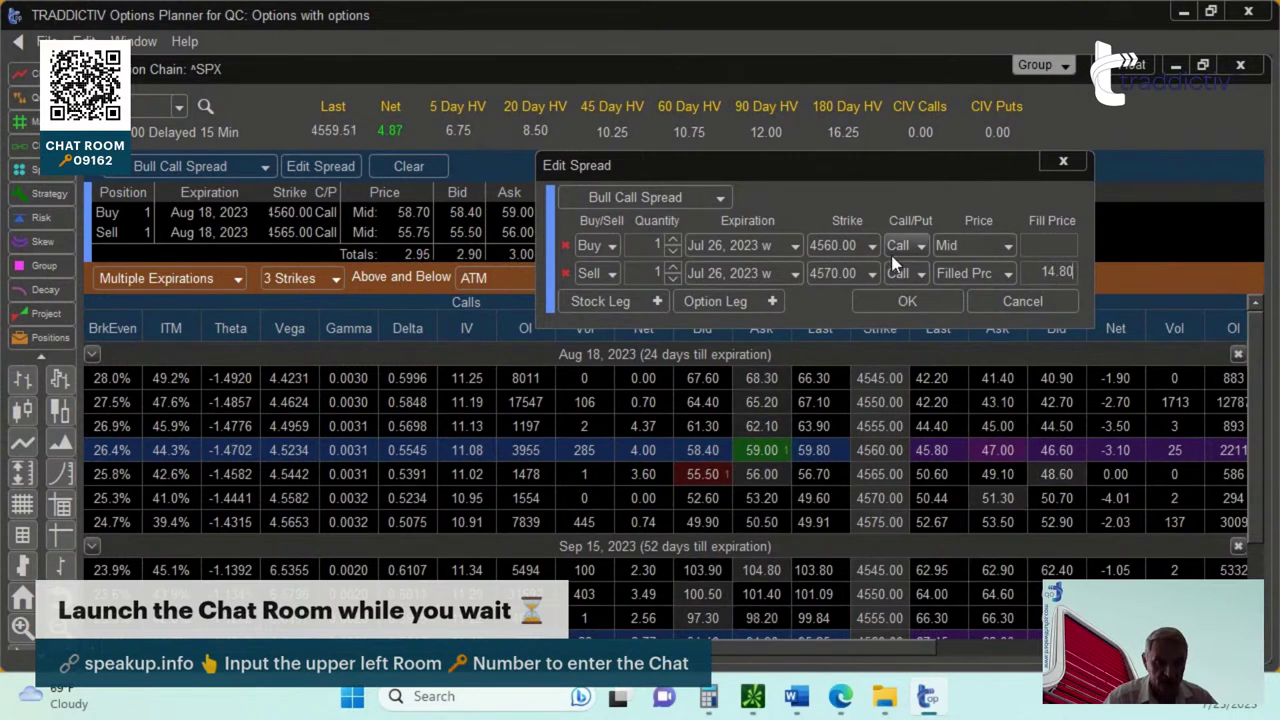
- Set the buy leg to the 4565.00 strike with a filled price of 17.00, and apply the spread edits
left_click(868, 246)
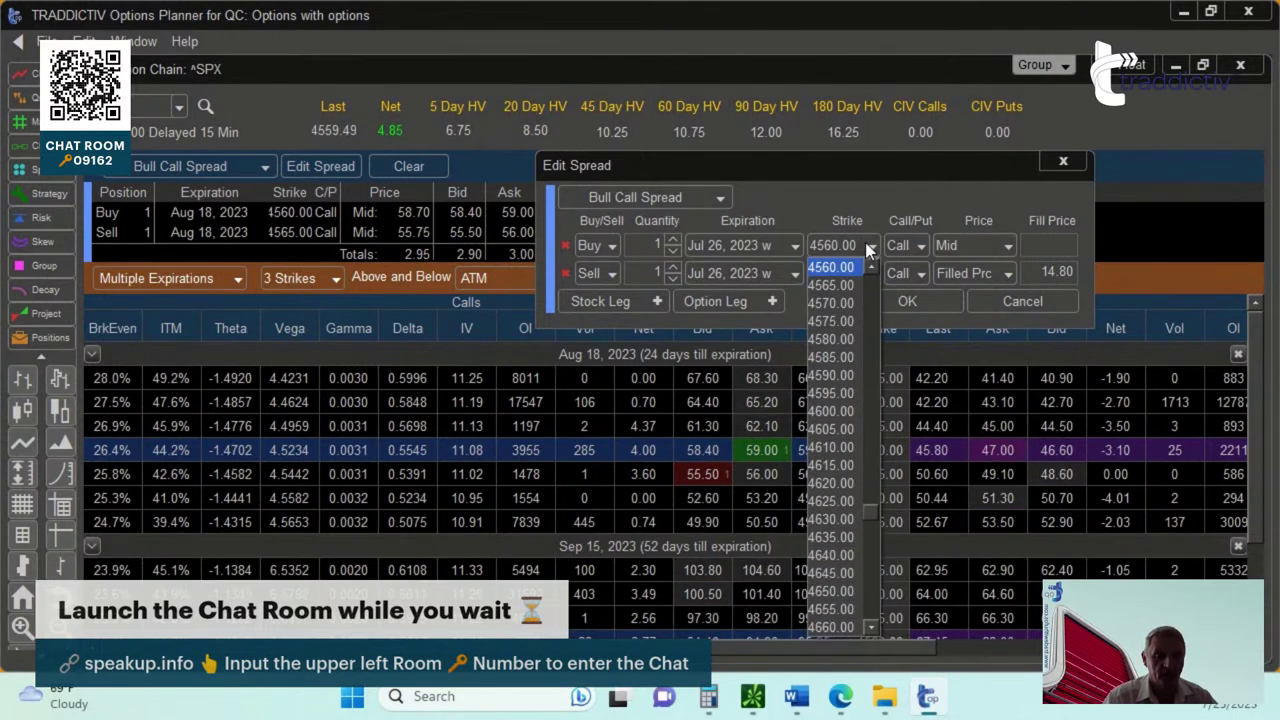
left_click(831, 288)
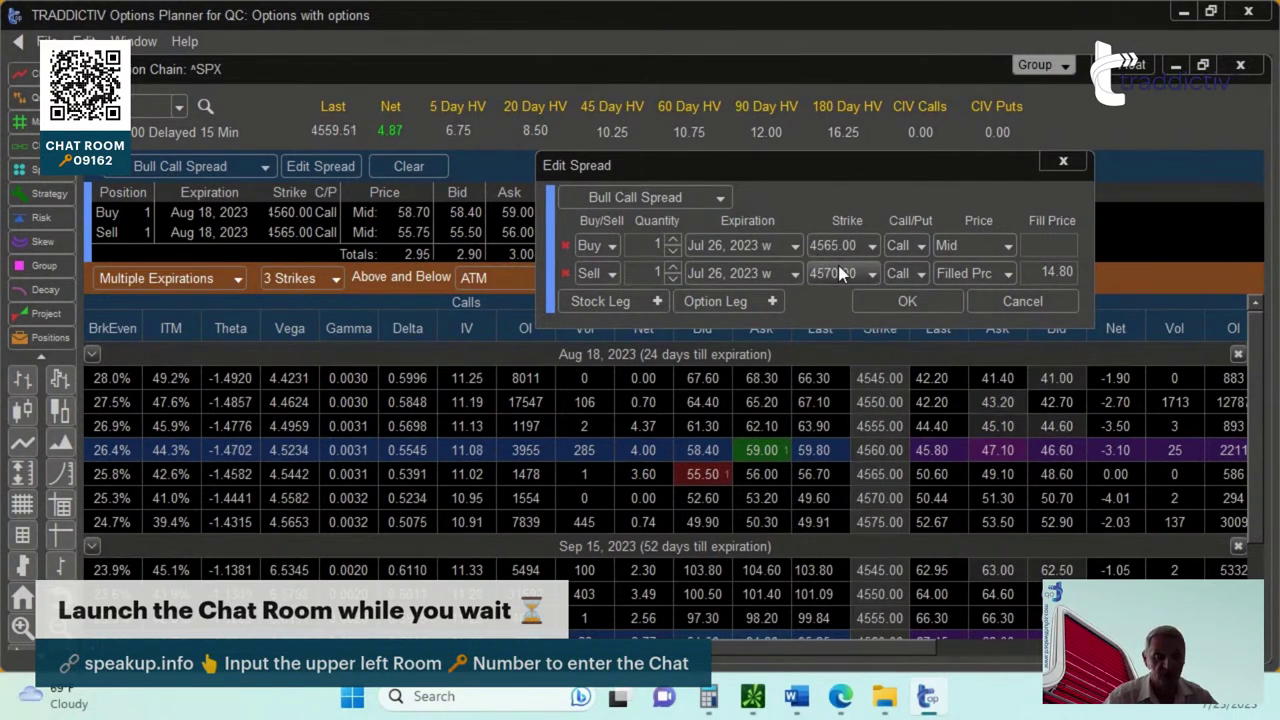
left_click(1008, 246)
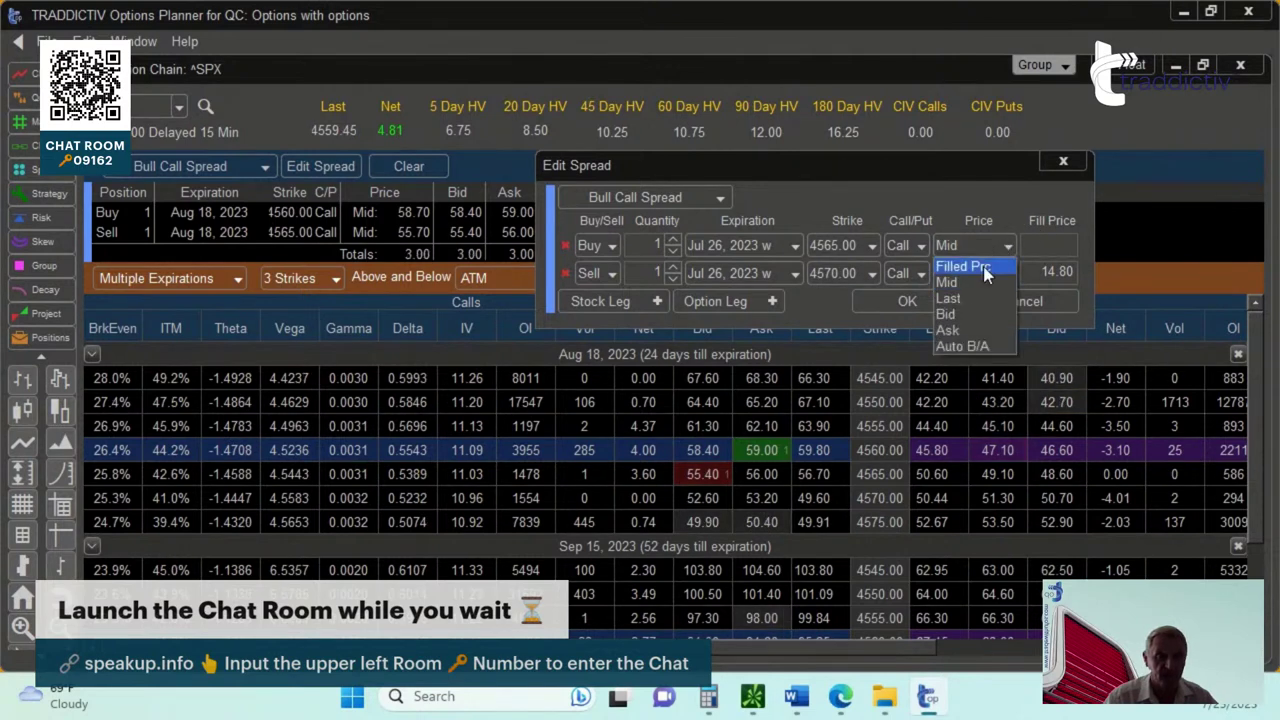
left_click(972, 268)
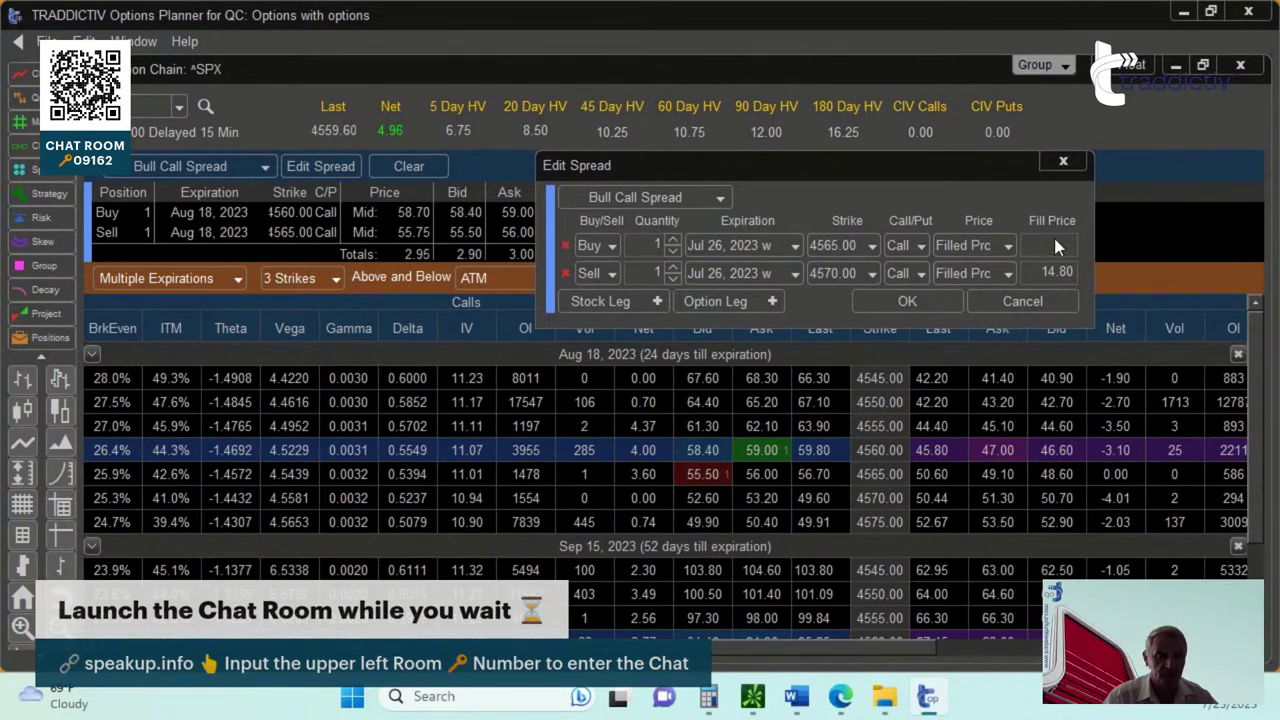
type("17.00")
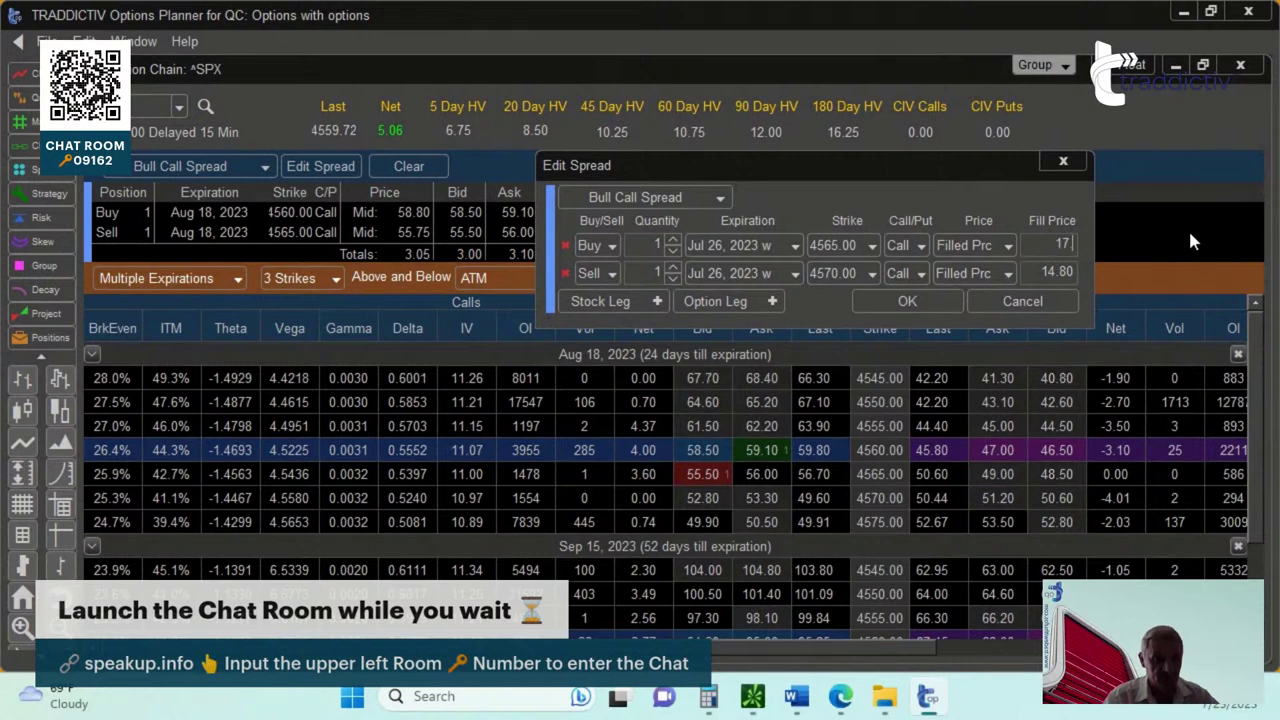
left_click(935, 298)
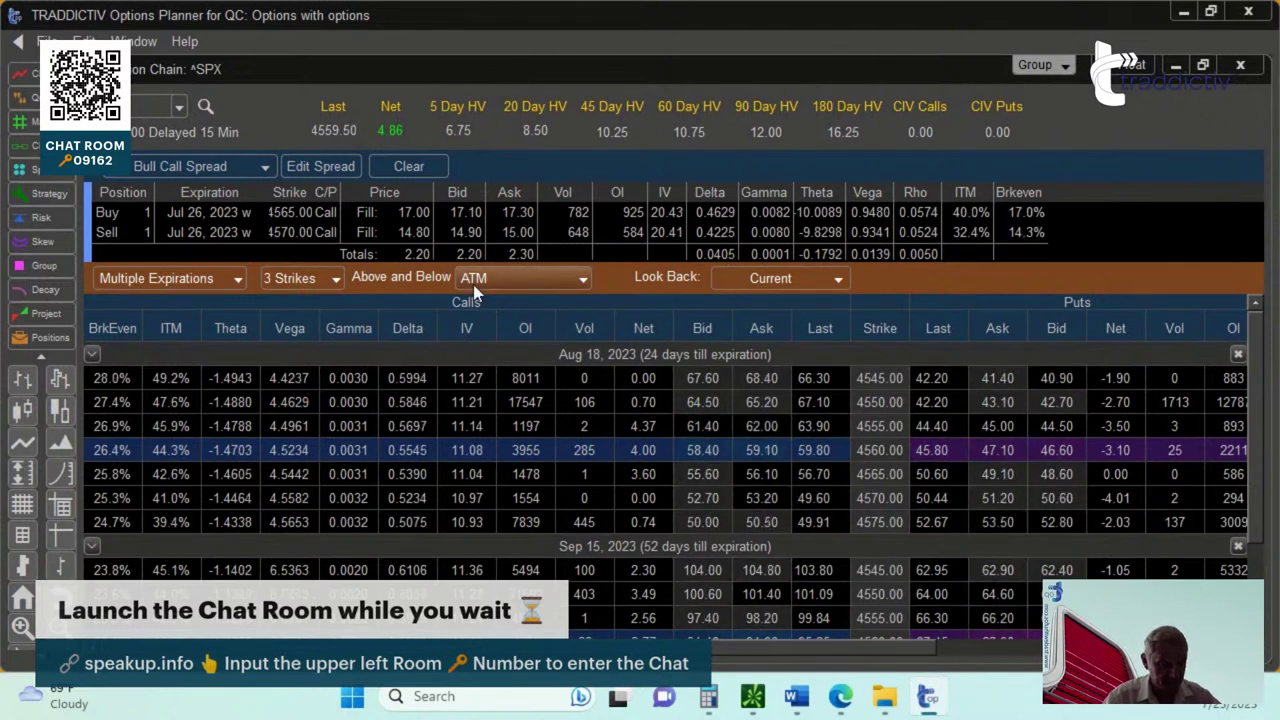
- Capture a screenshot region of the bull call spread in the Options Planner, and return to the strategy table in the maximized Word document
key("Print")
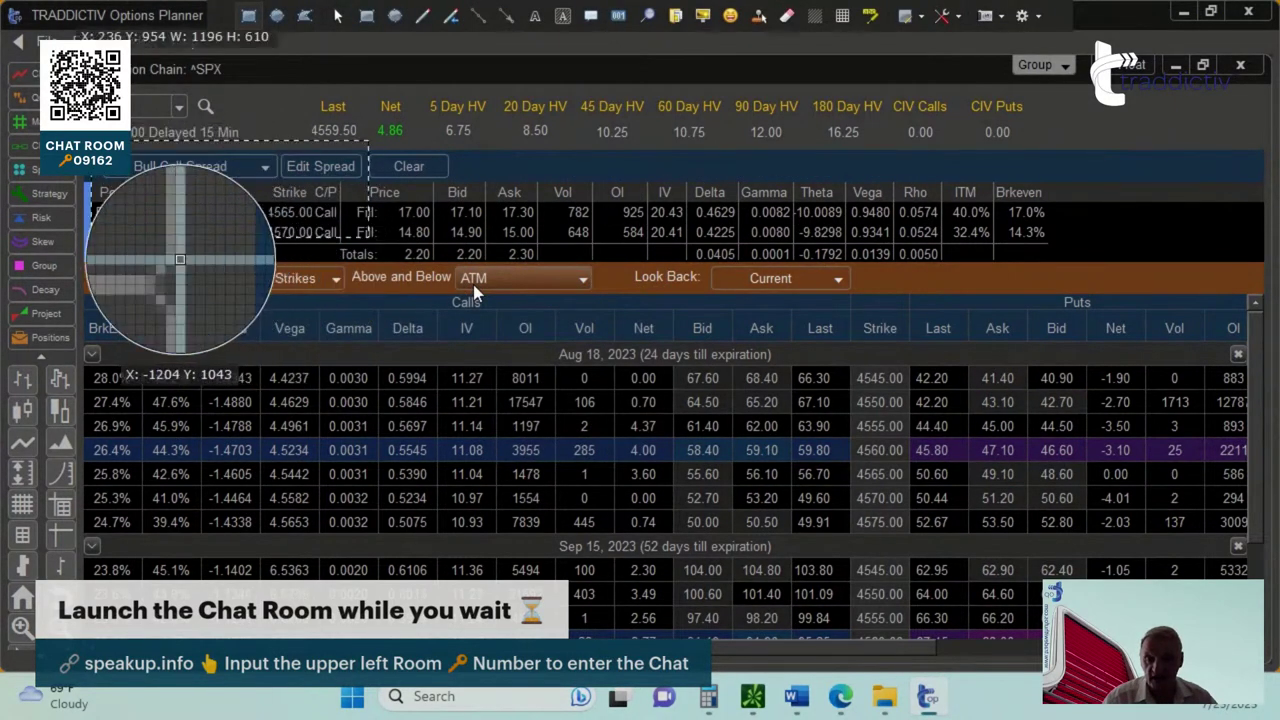
left_click_drag(192, 257, 541, 366)
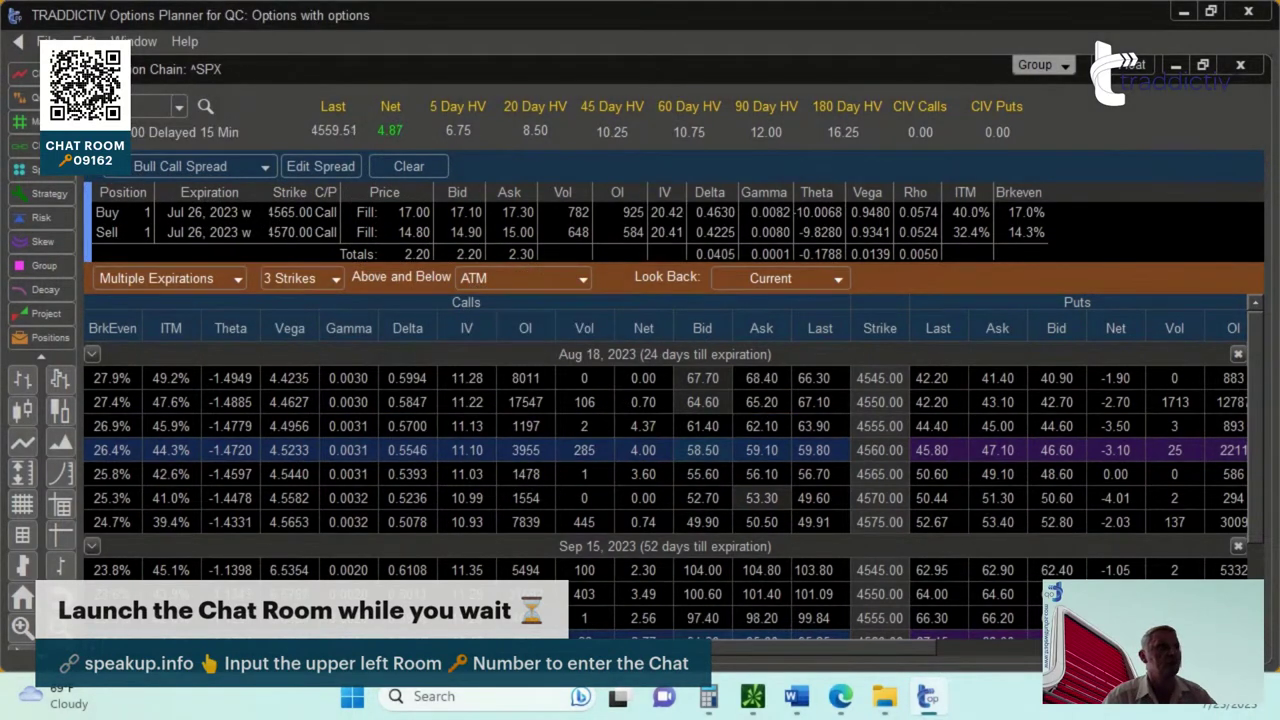
key("alt+Tab")
left_click_drag(955, 245, 926, 197)
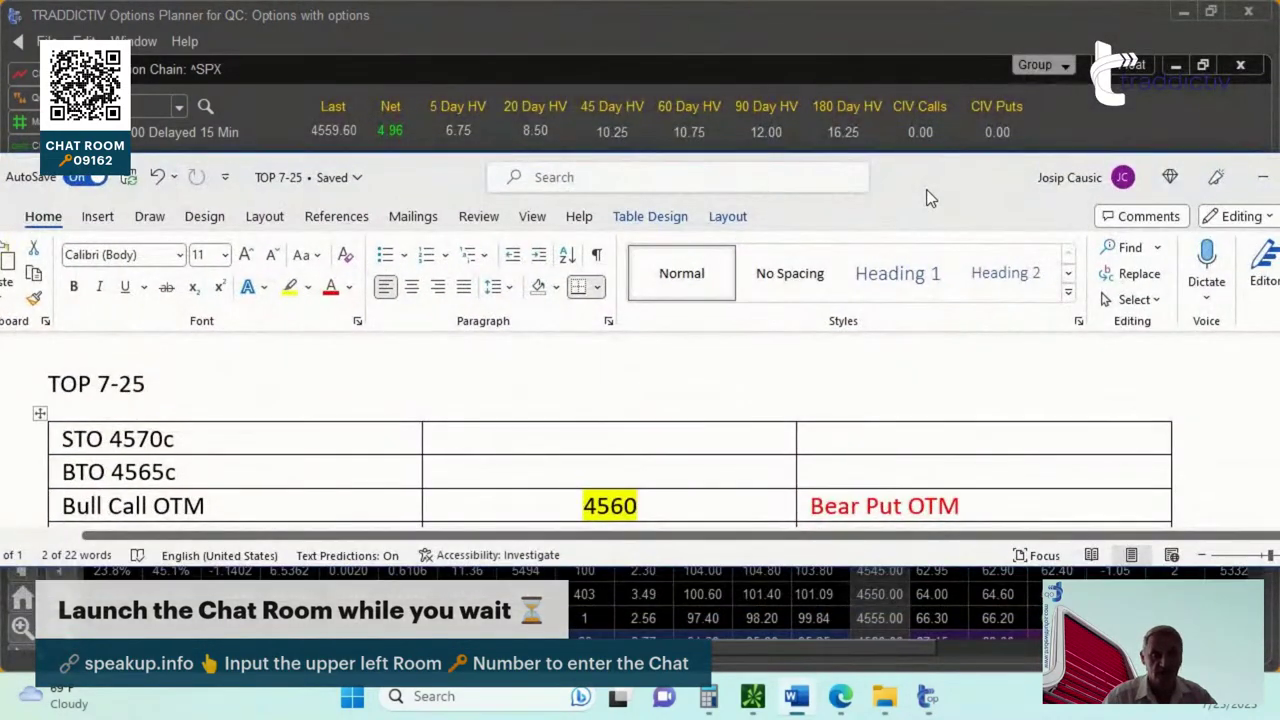
double_click(926, 197)
scroll(860, 286, "down", 5)
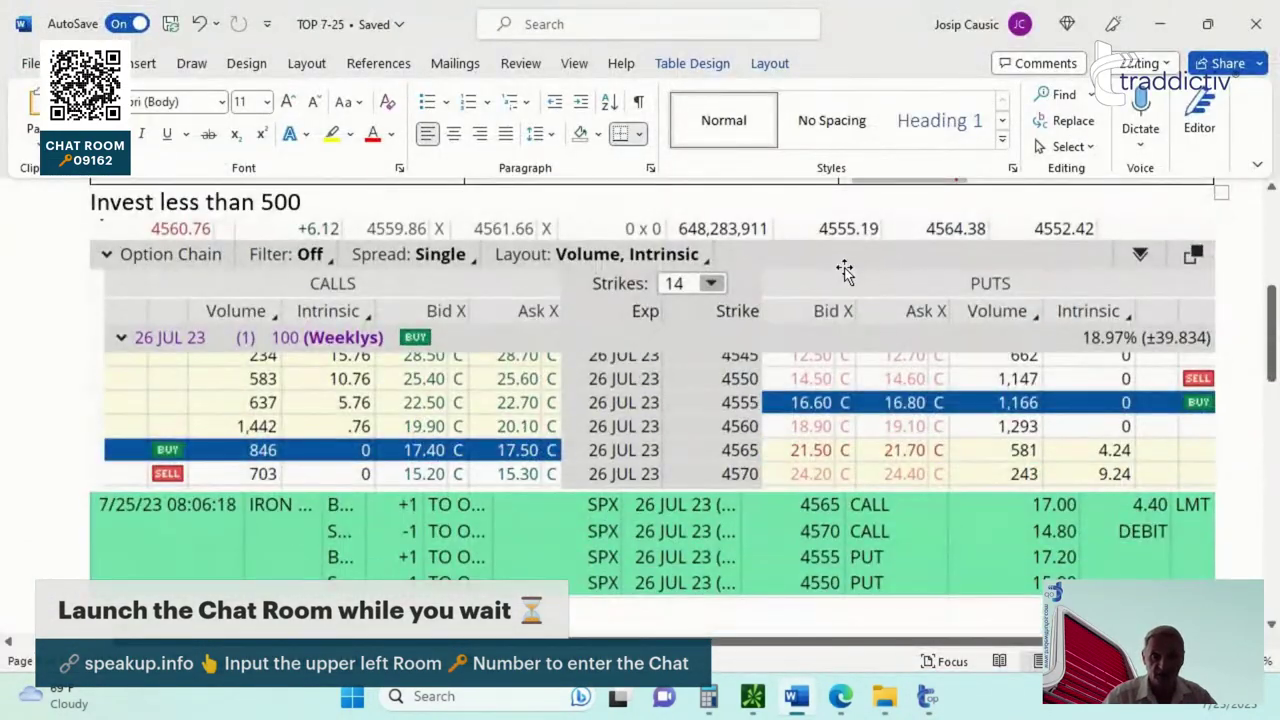
scroll(447, 265, "up", 7)
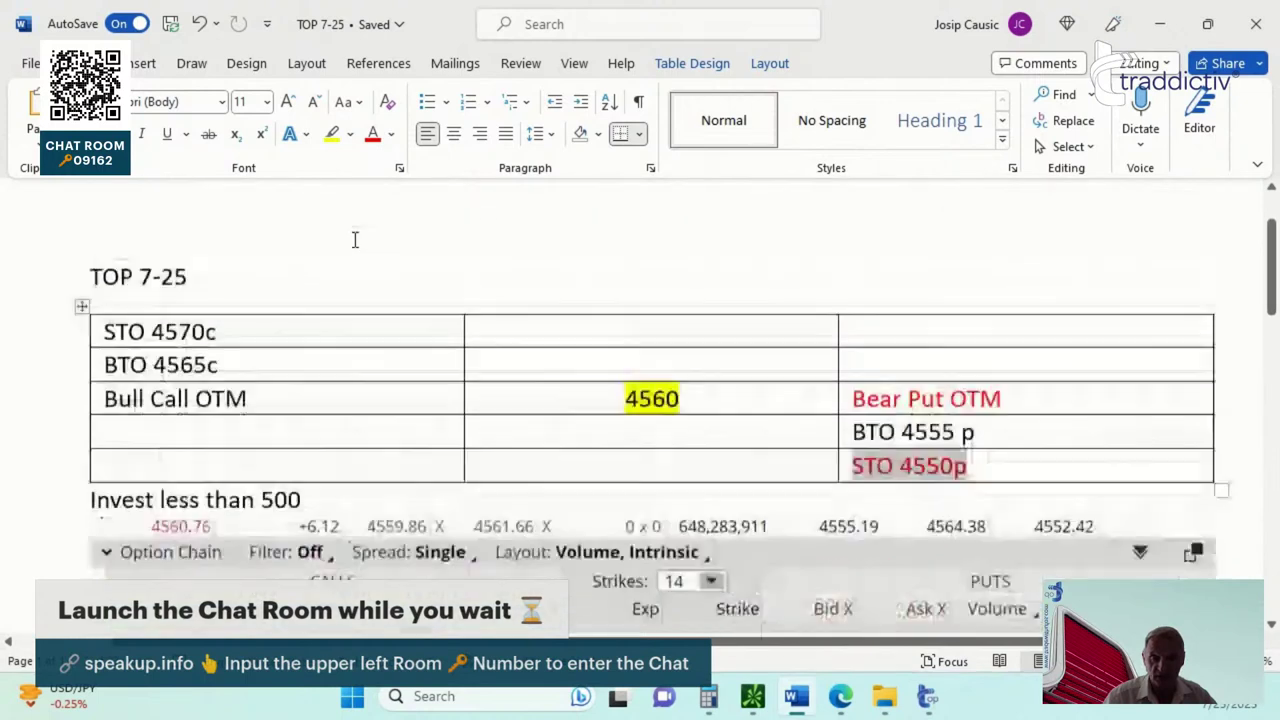
- Paste the captured bull call spread picture beside the TOP 7-25 title above the strategy table
left_click(241, 330)
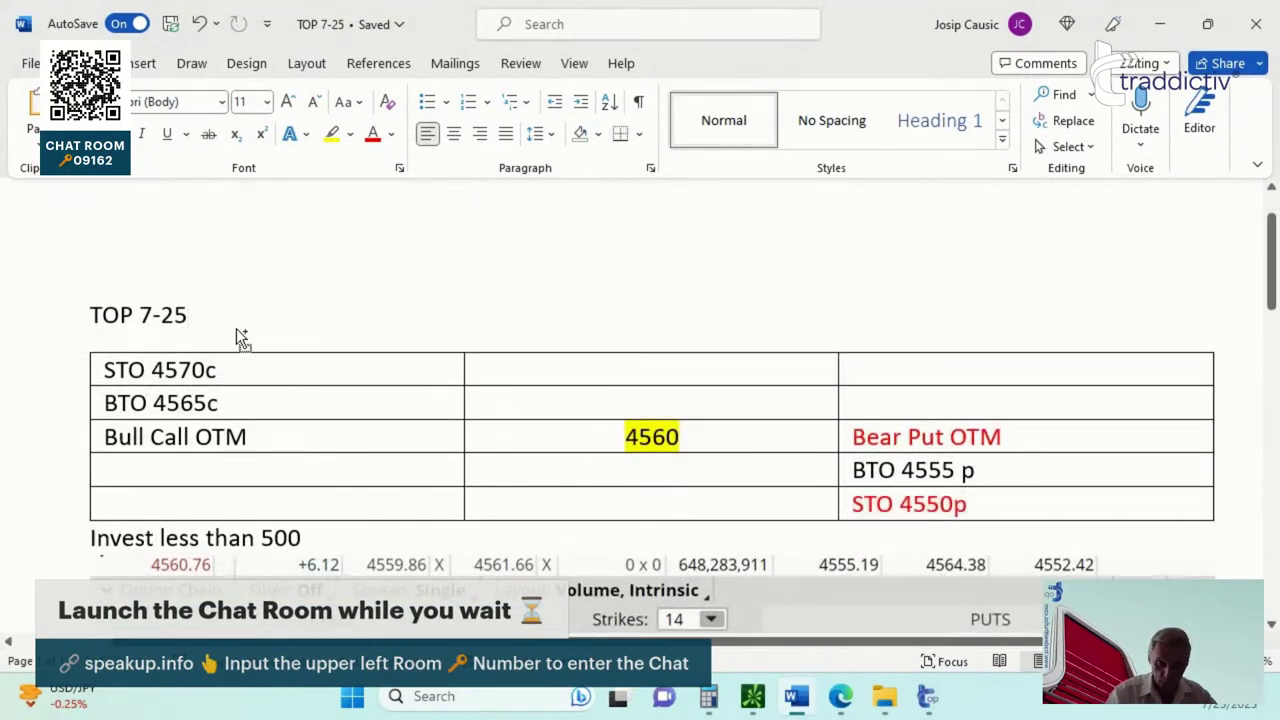
key("ctrl+v")
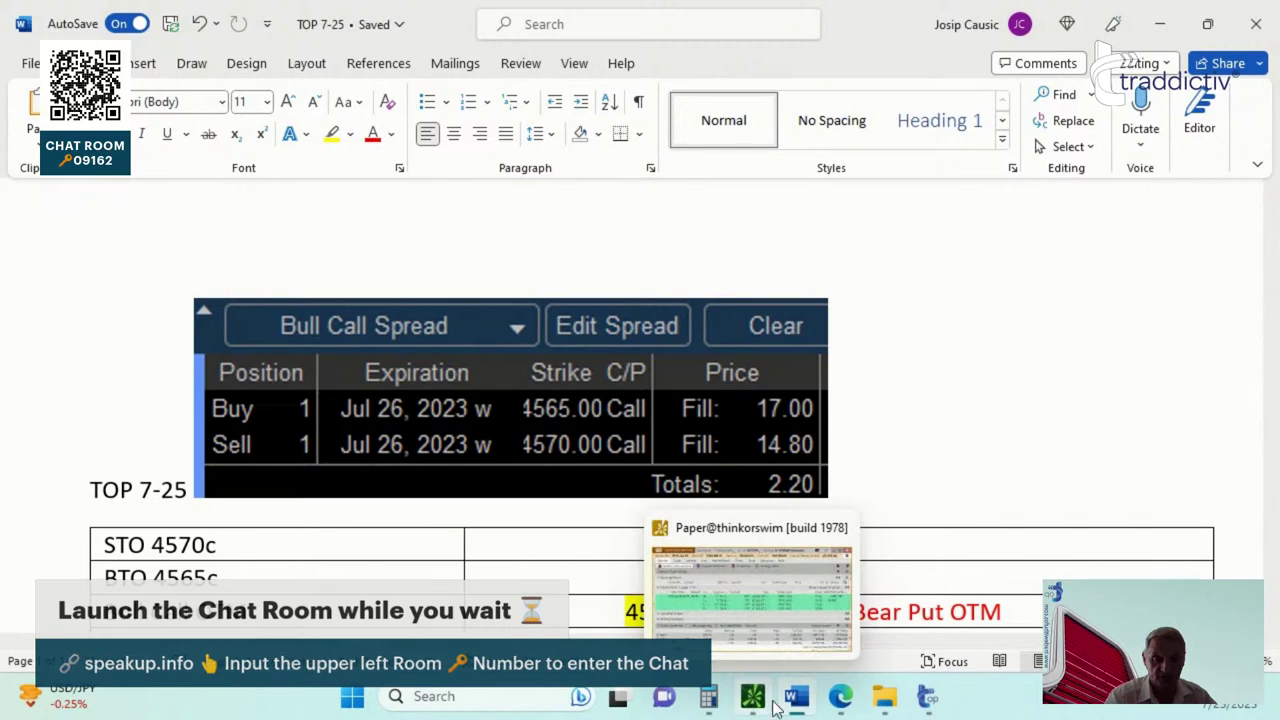
- Open the bull call spread's risk graph in the Options Planner, circle the current price, and draw an upward arrow at 4570.00
left_click(926, 697)
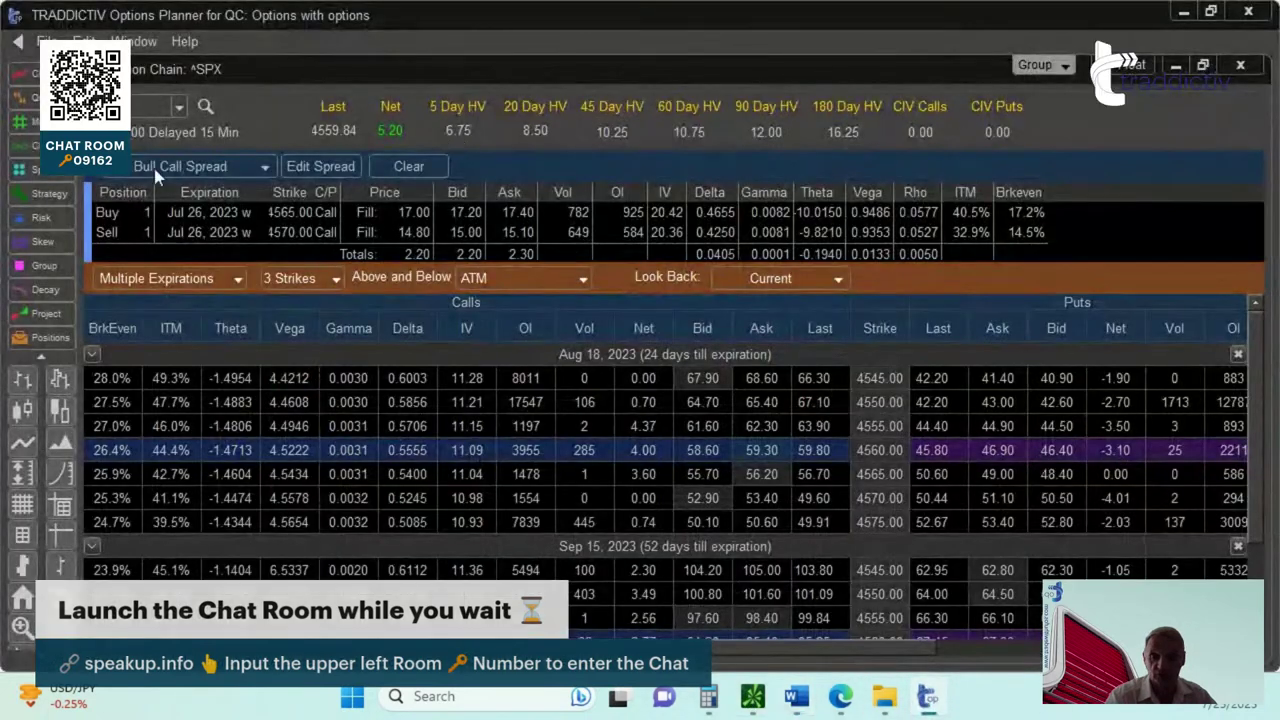
right_click(175, 214)
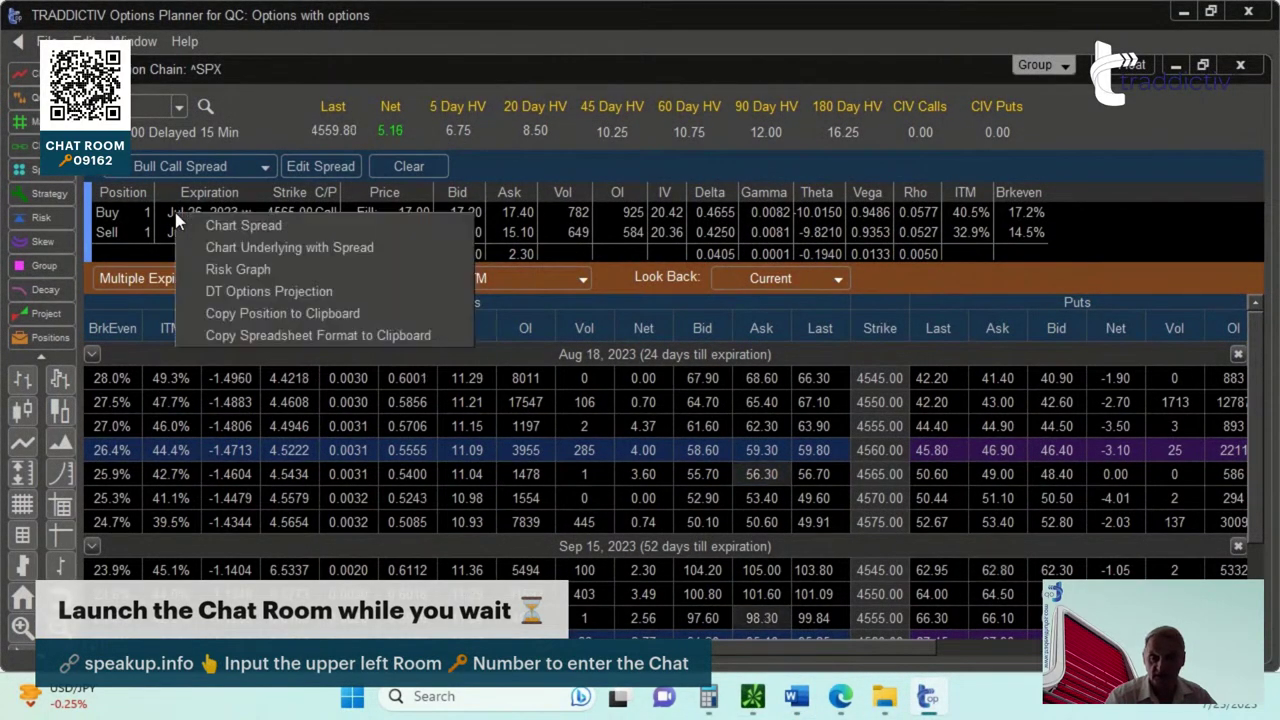
left_click(267, 268)
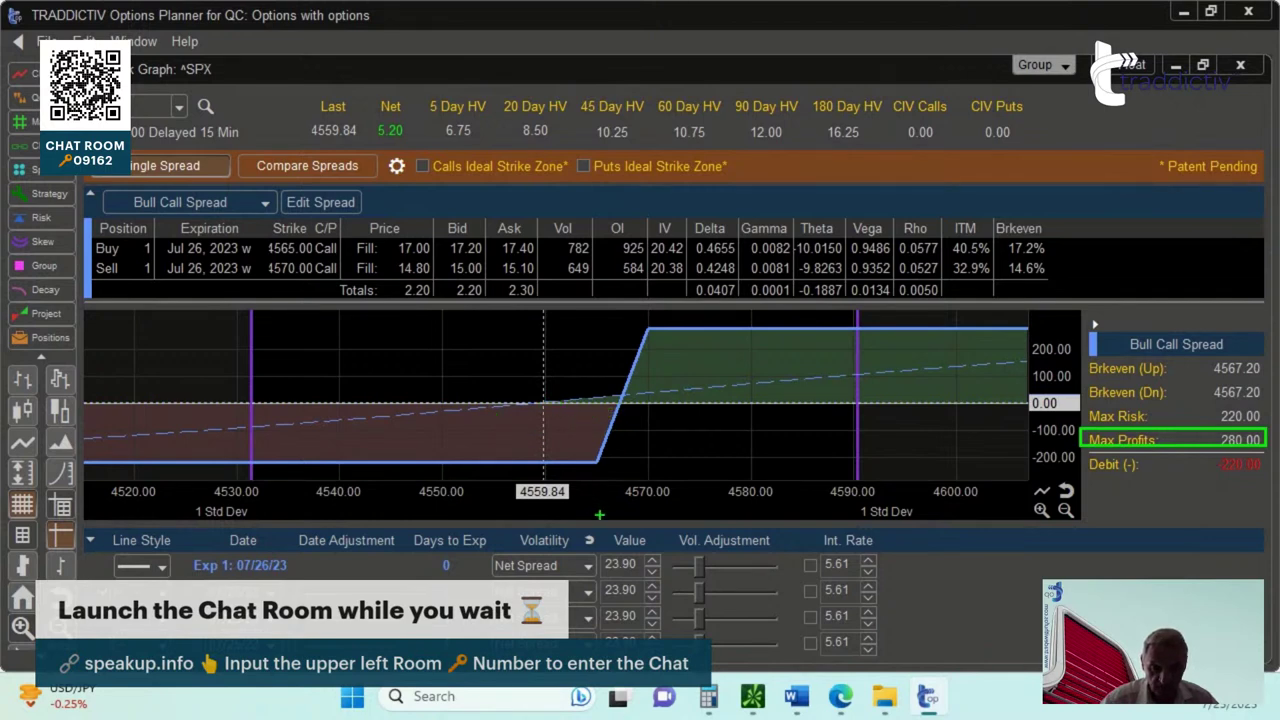
mouse_move(605, 523)
left_mouse_down()
mouse_move(545, 460)
mouse_move(488, 458)
left_mouse_up()
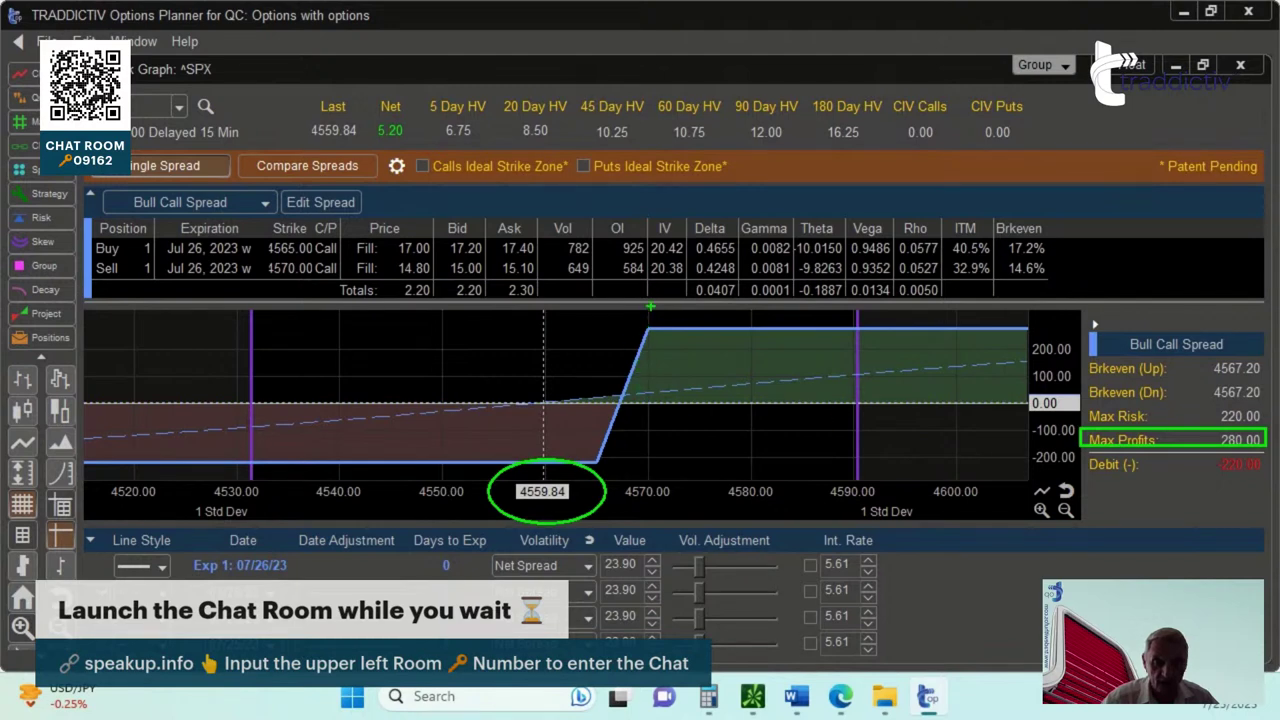
left_click_drag(649, 318, 648, 472)
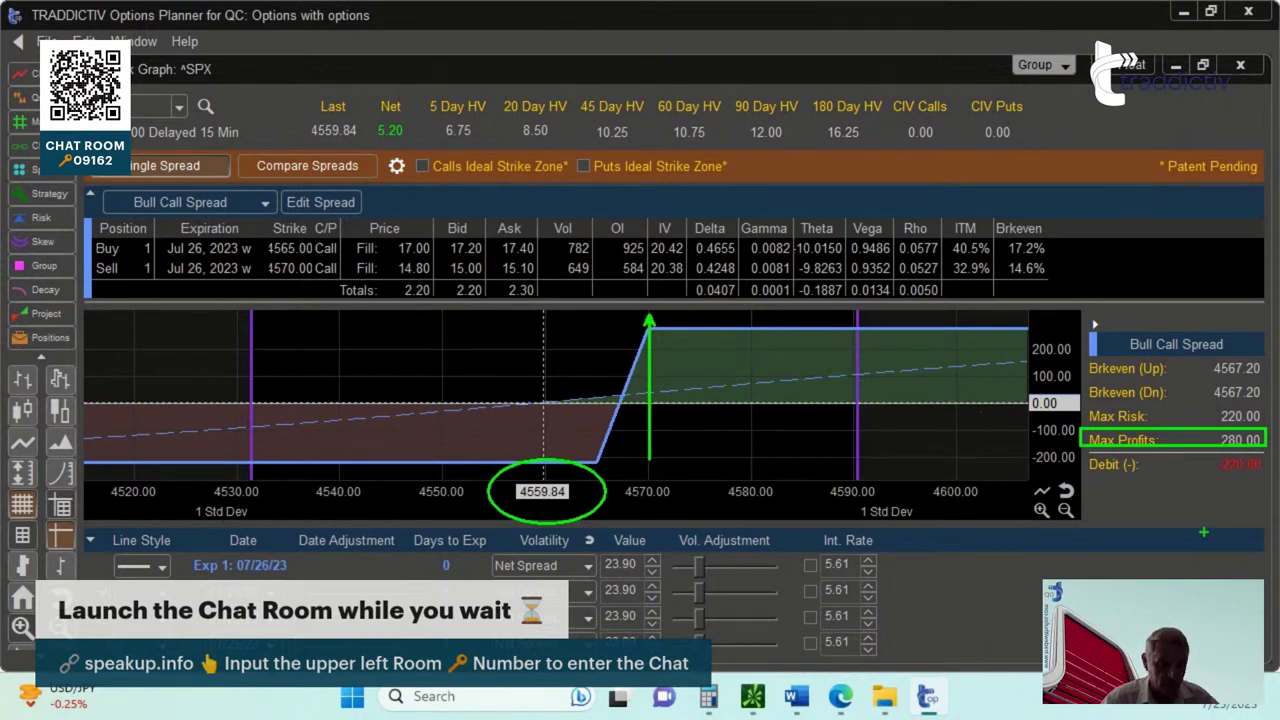
- Capture the bull call spread's break-even, risk and profit summary, and paste it beside the spread picture in the Word document
key("ctrl+m")
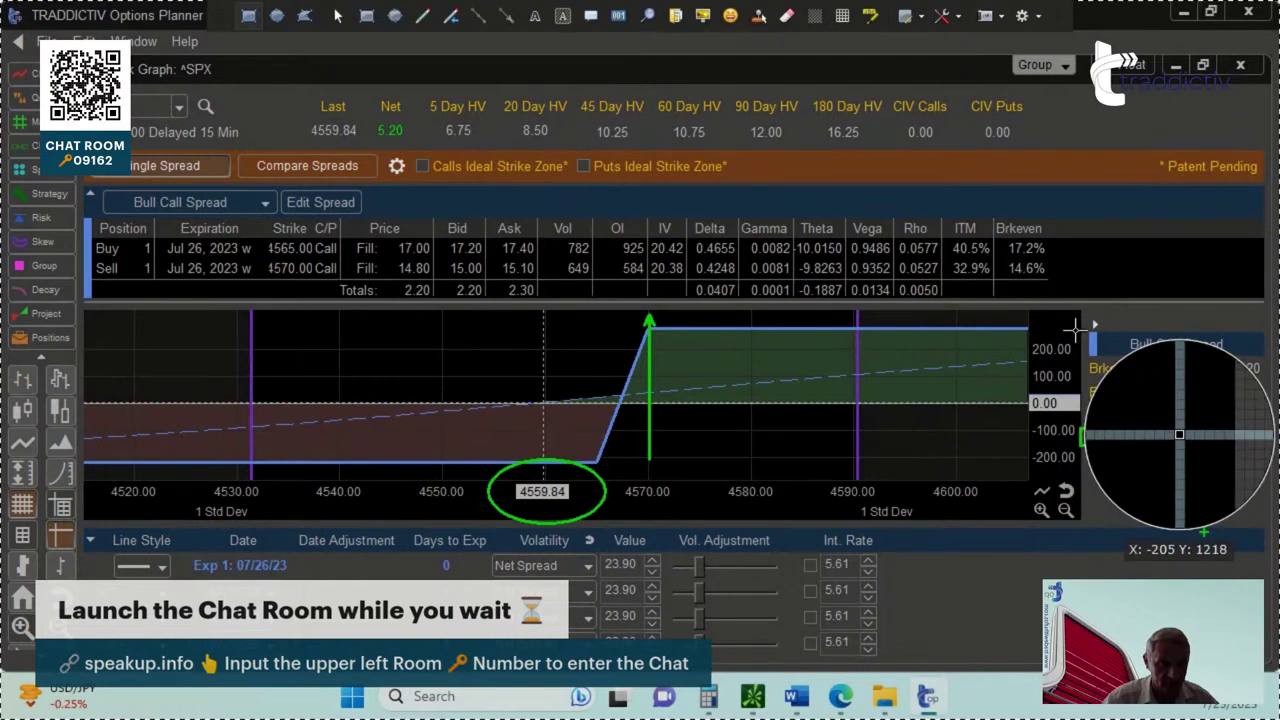
mouse_move(1076, 328)
left_mouse_down()
mouse_move(1244, 428)
mouse_move(1279, 479)
left_mouse_up()
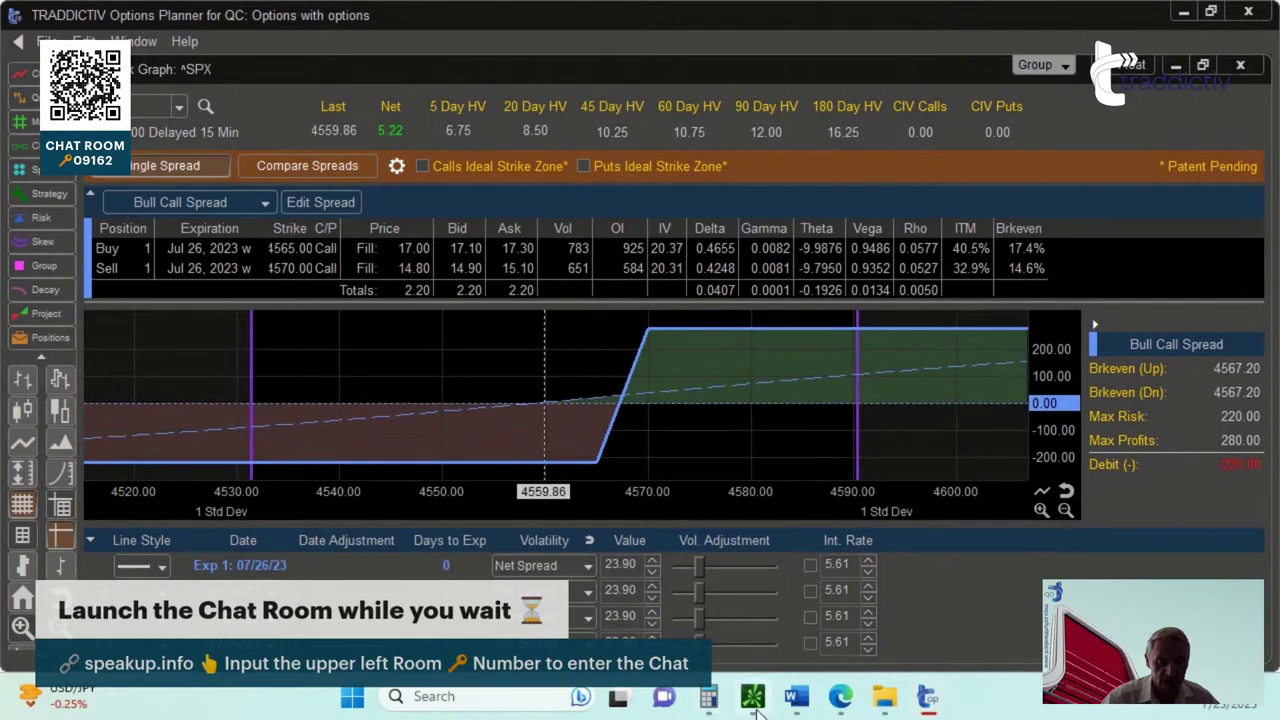
left_click(797, 696)
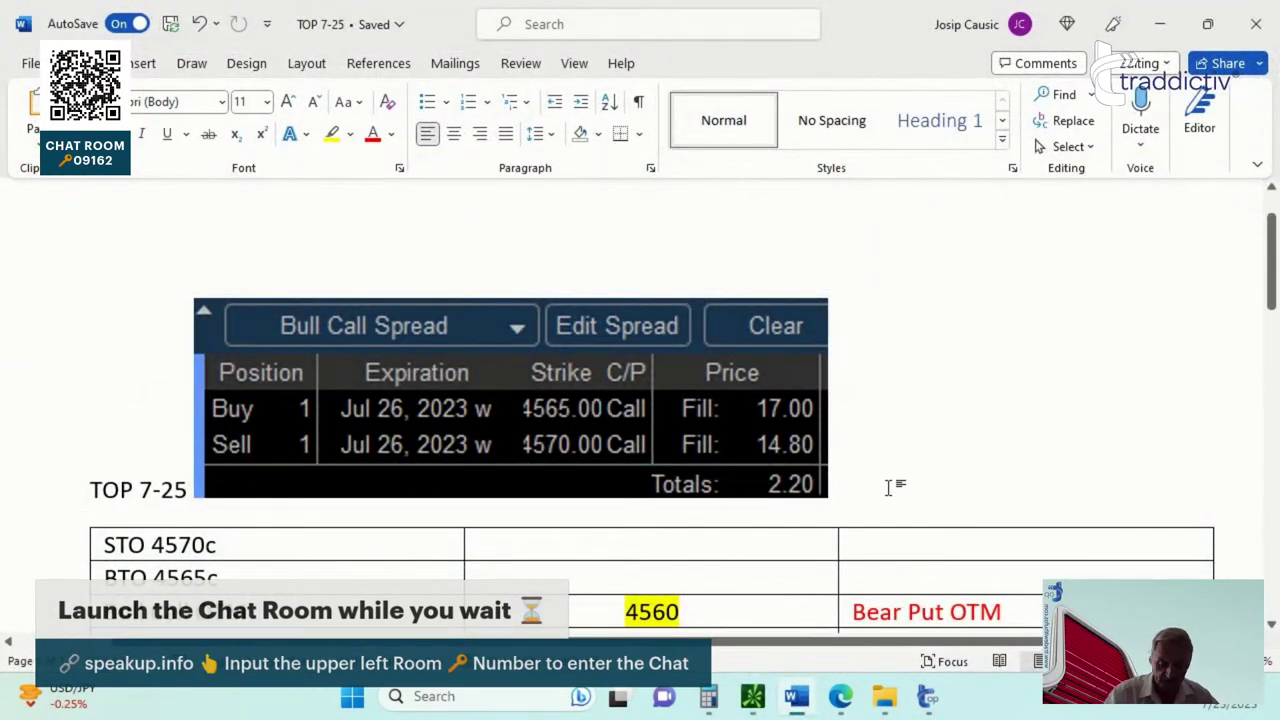
key("ctrl+v")
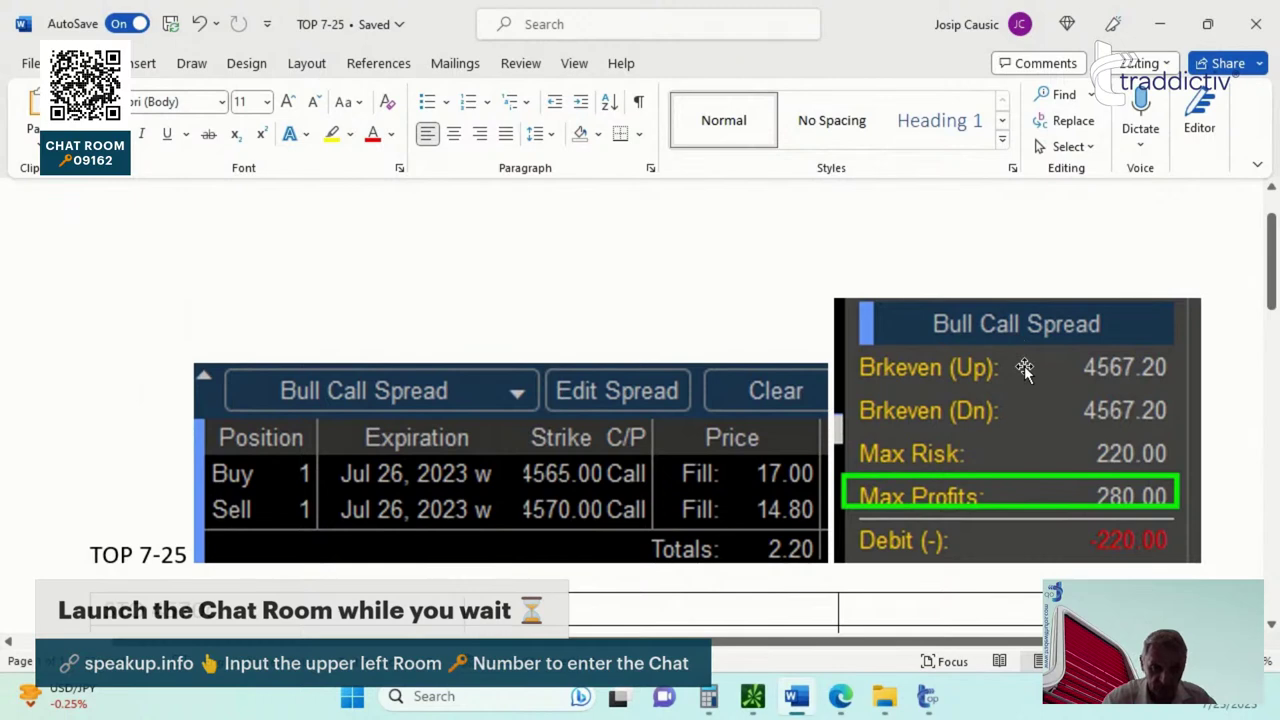
- Mark up the option chain picture: circle the underlying's last price, and box the sold and bought puts' zero intrinsic values and the 4555 strike
scroll(1022, 370, "down", 3)
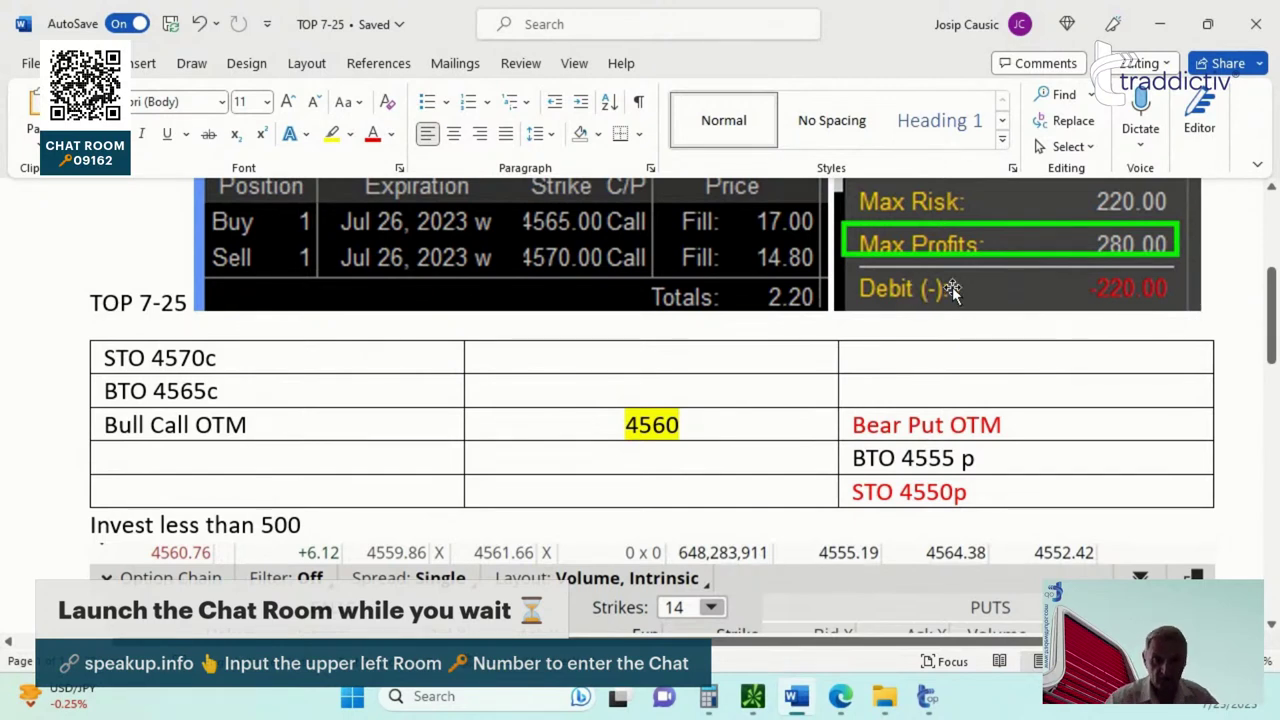
left_click_drag(1012, 424, 950, 425)
scroll(1056, 428, "down", 3)
scroll(1014, 326, "down", 4)
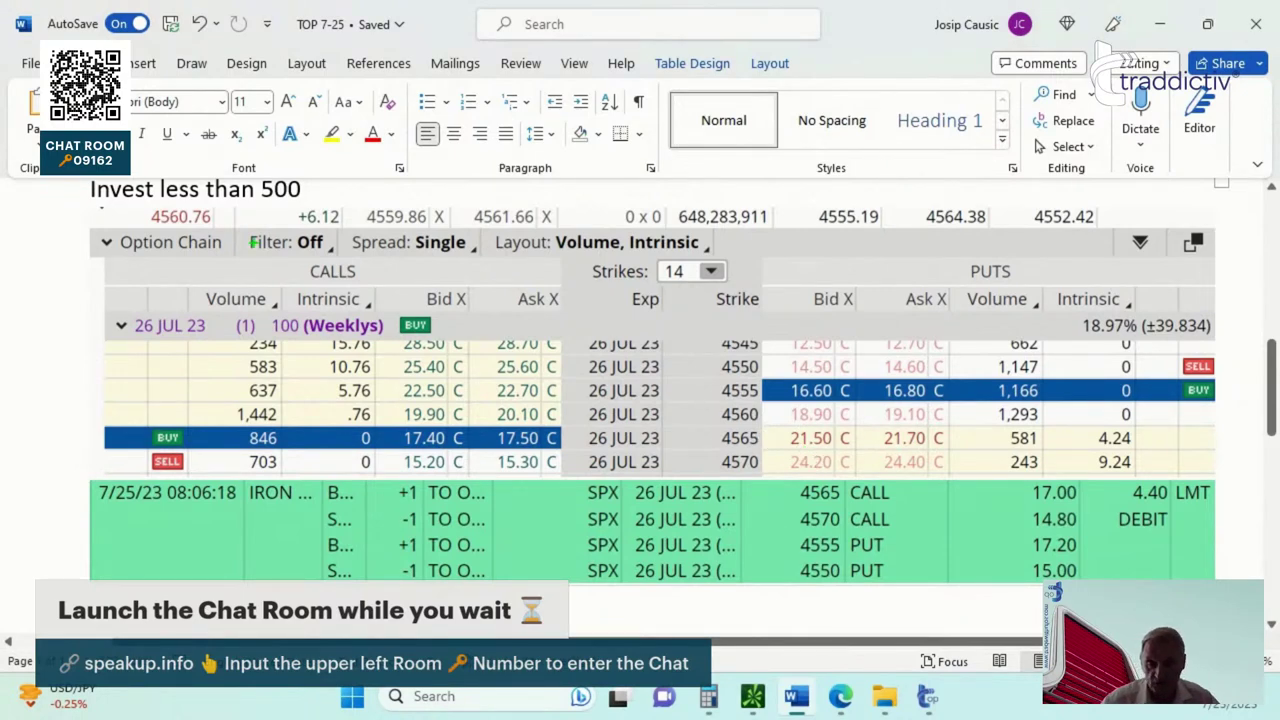
left_click_drag(276, 247, 130, 216)
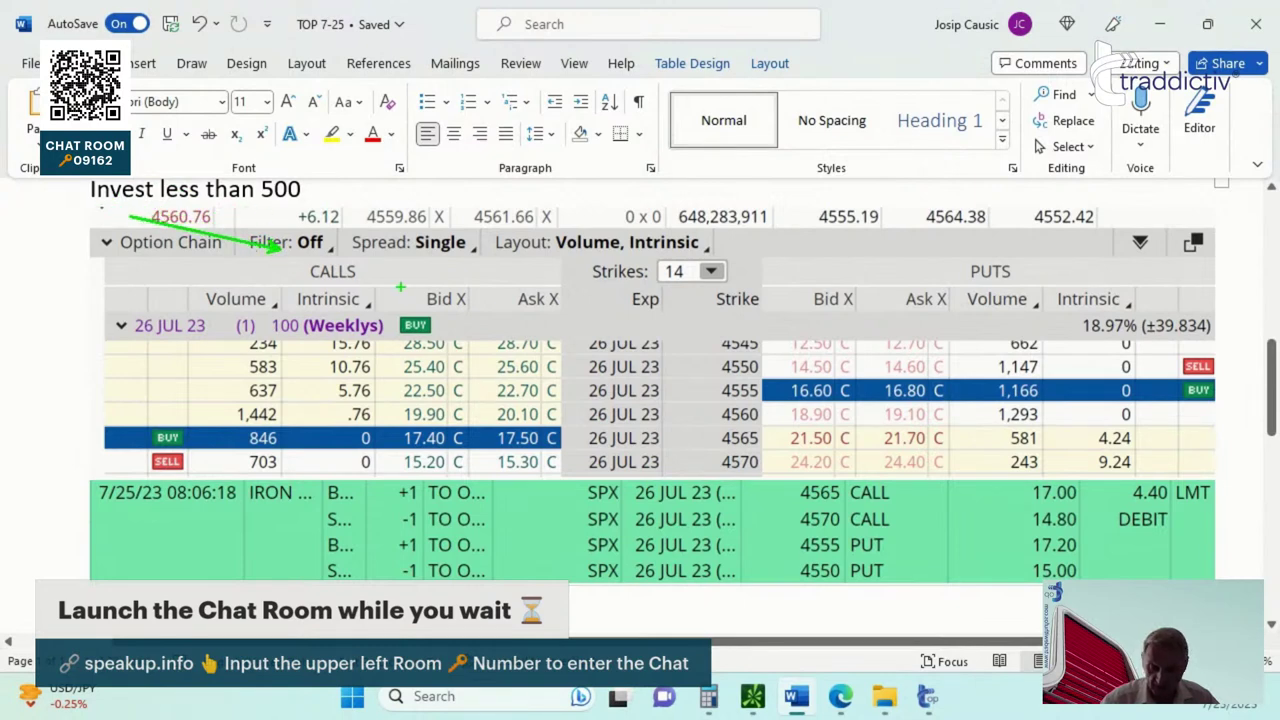
mouse_move(248, 258)
left_mouse_down()
mouse_move(195, 184)
mouse_move(232, 250)
left_mouse_up()
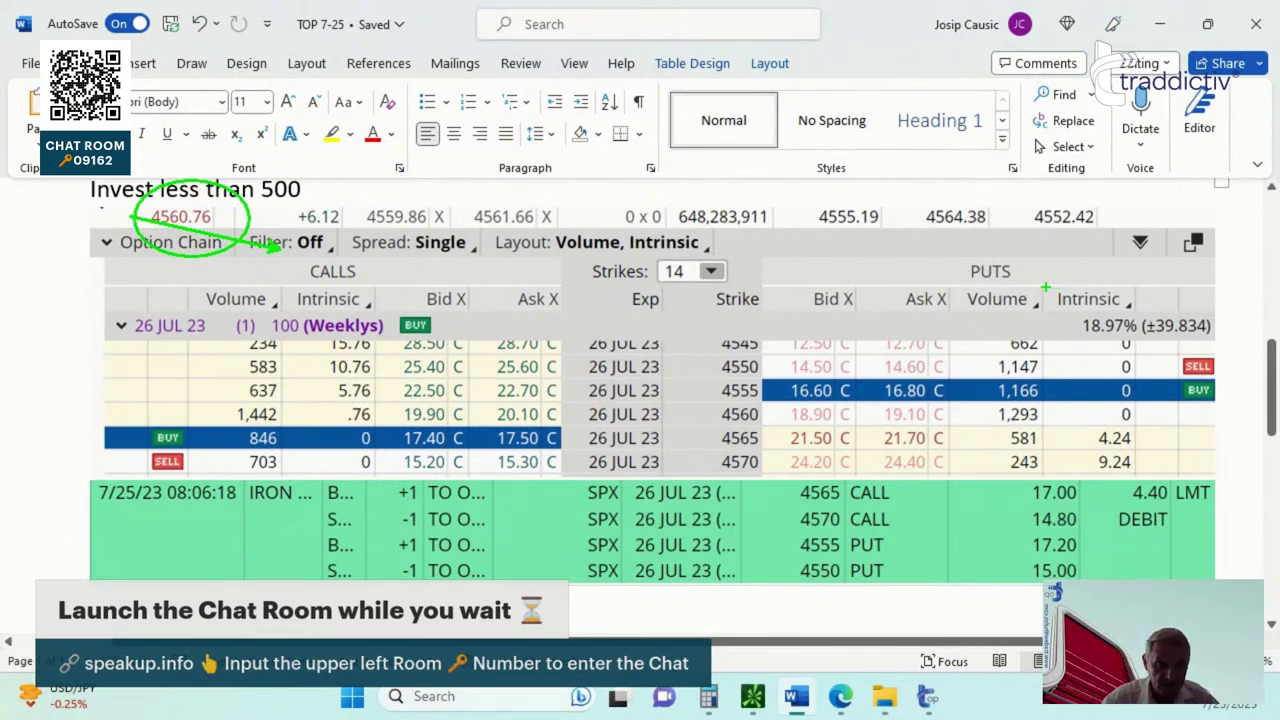
mouse_move(1145, 287)
left_mouse_down()
mouse_move(1046, 287)
mouse_move(1138, 288)
mouse_move(1046, 290)
mouse_move(1093, 360)
mouse_move(1092, 394)
mouse_move(1236, 404)
left_mouse_up()
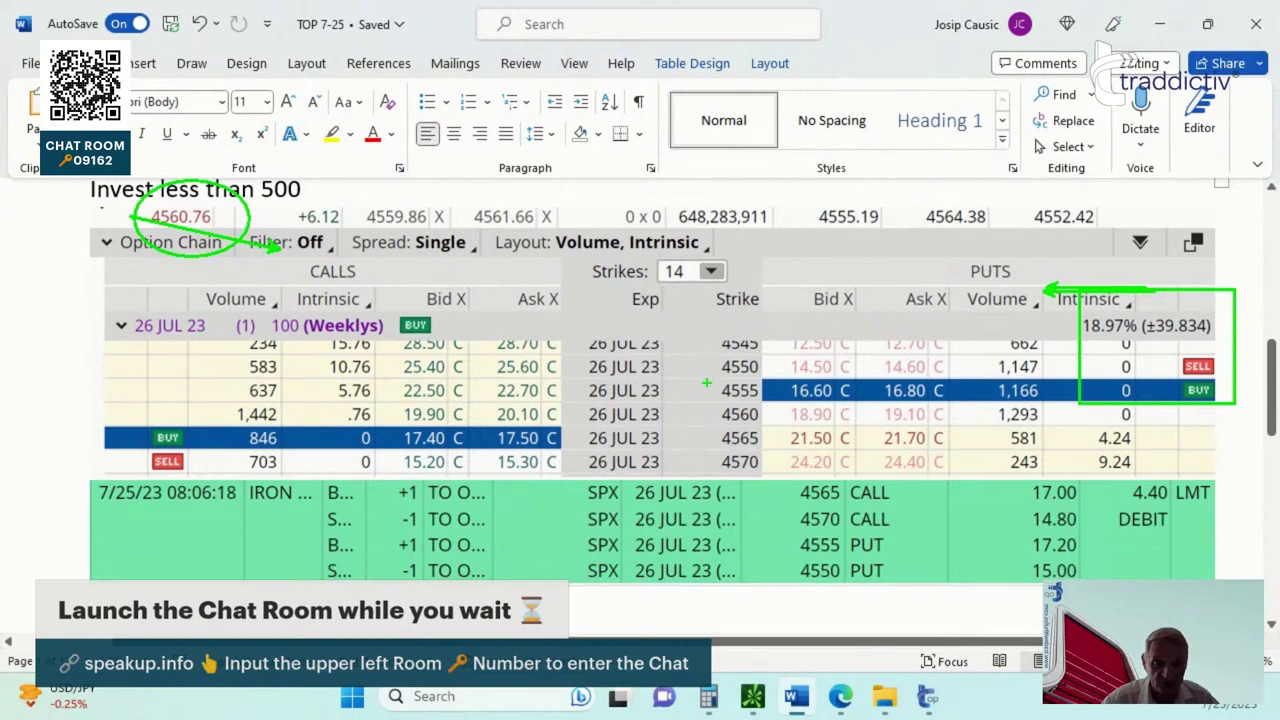
left_click_drag(706, 382, 822, 399)
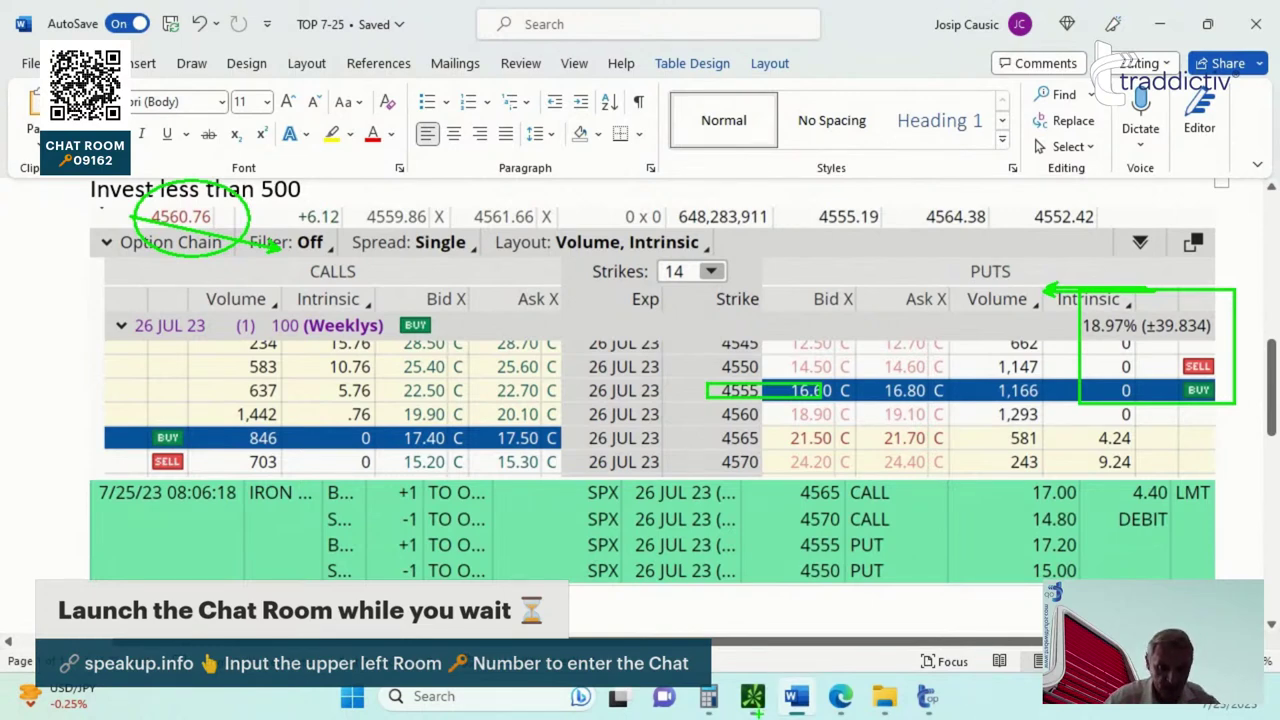
- Switch to thinkorswim, duplicate the filled SPX iron condor order, set its limit price to 4.30, and send it
mouse_move(752, 696)
left_click(790, 545)
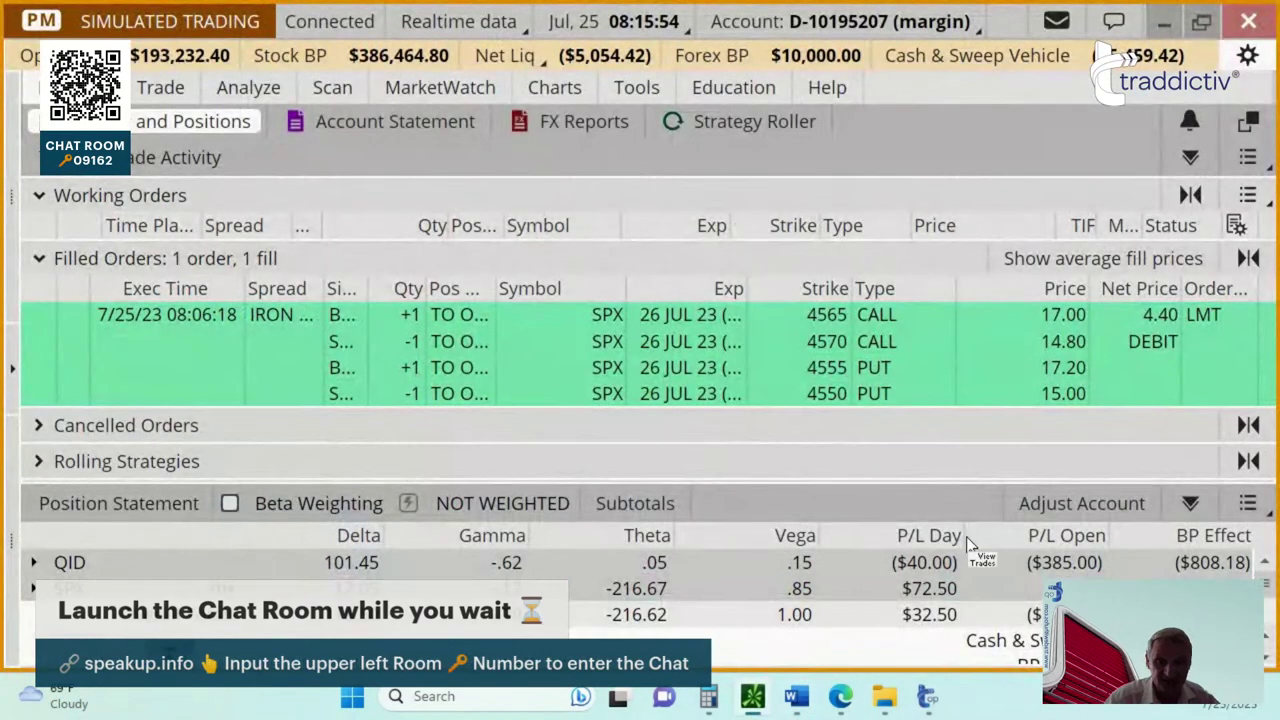
right_click(766, 340)
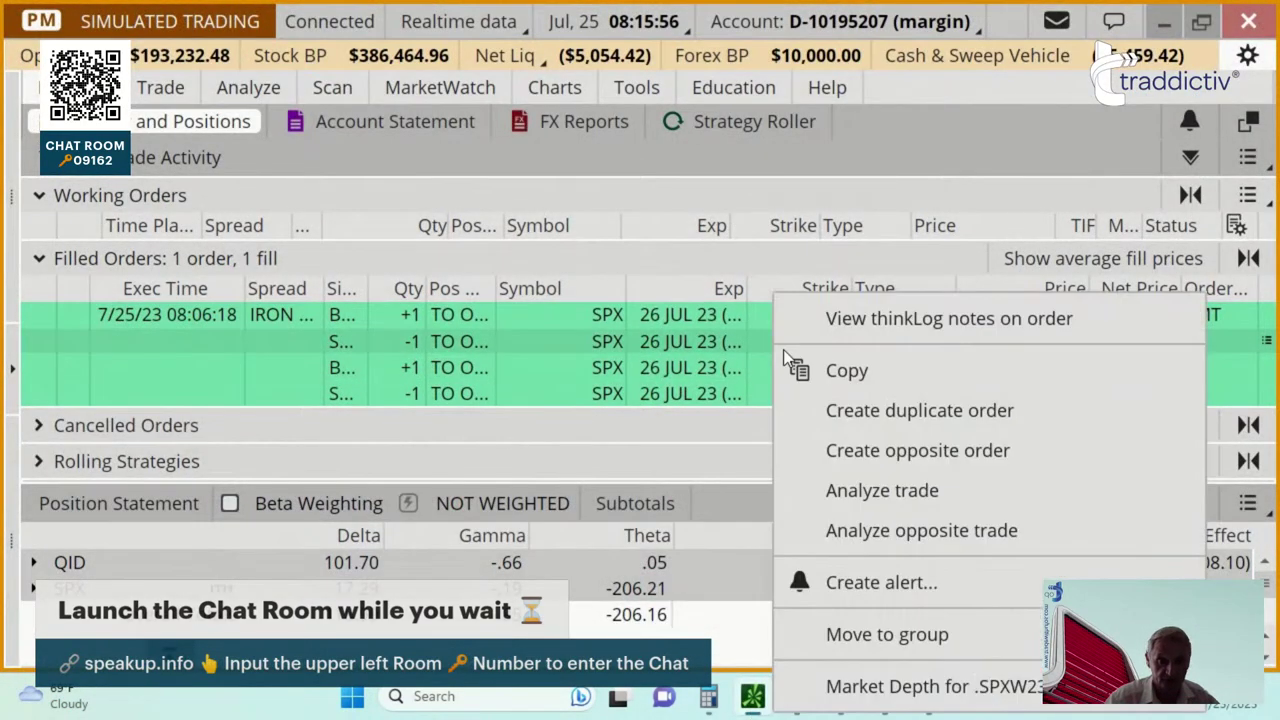
left_click(893, 420)
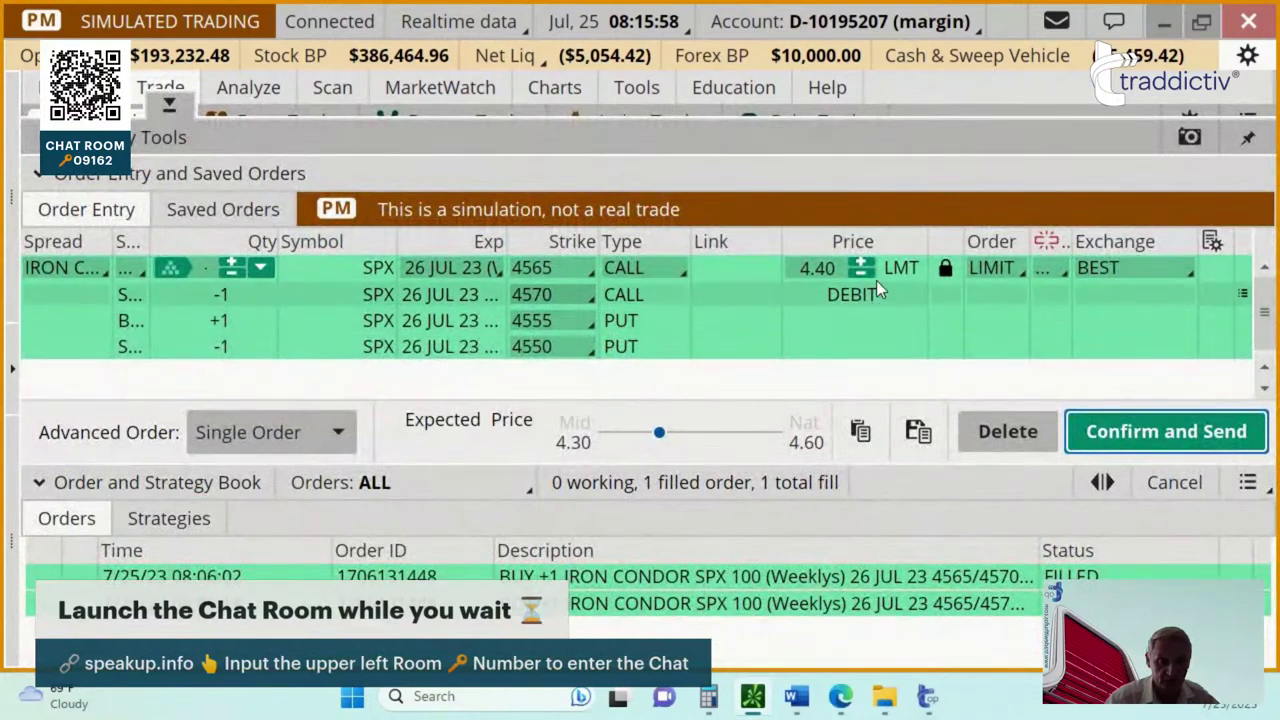
left_click(865, 278)
left_click(865, 278)
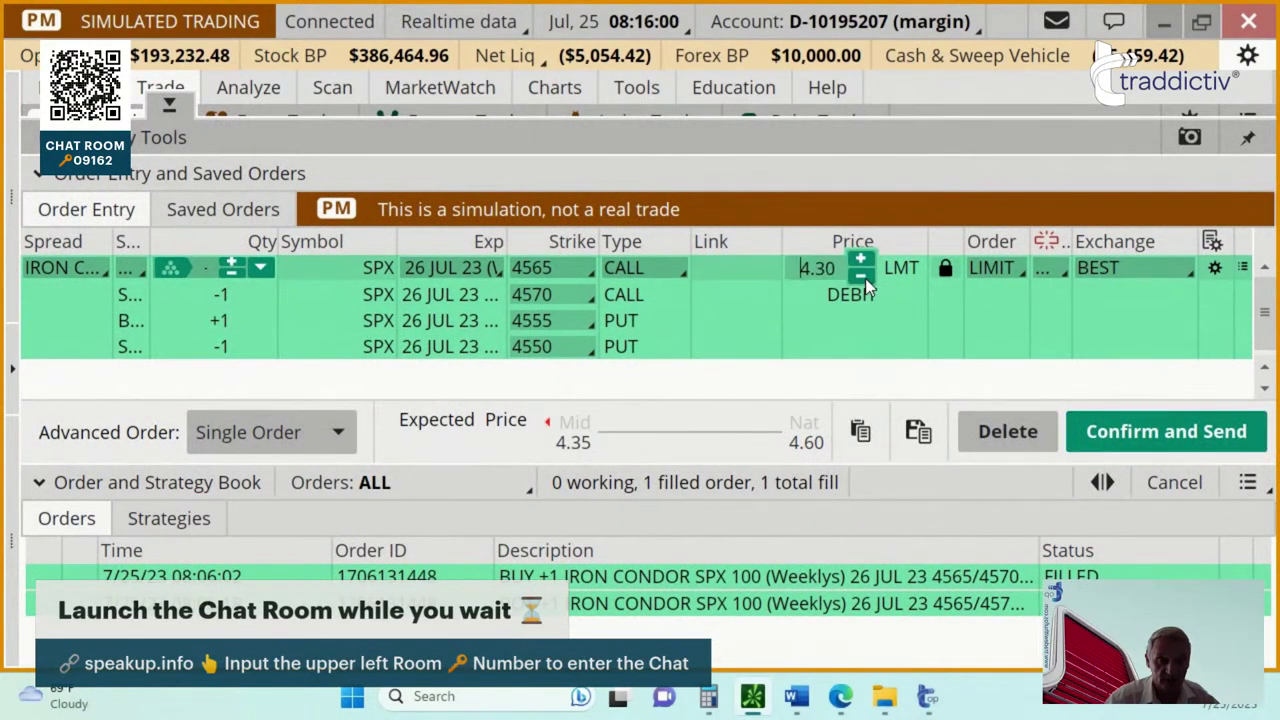
left_click(1120, 432)
left_click(1122, 430)
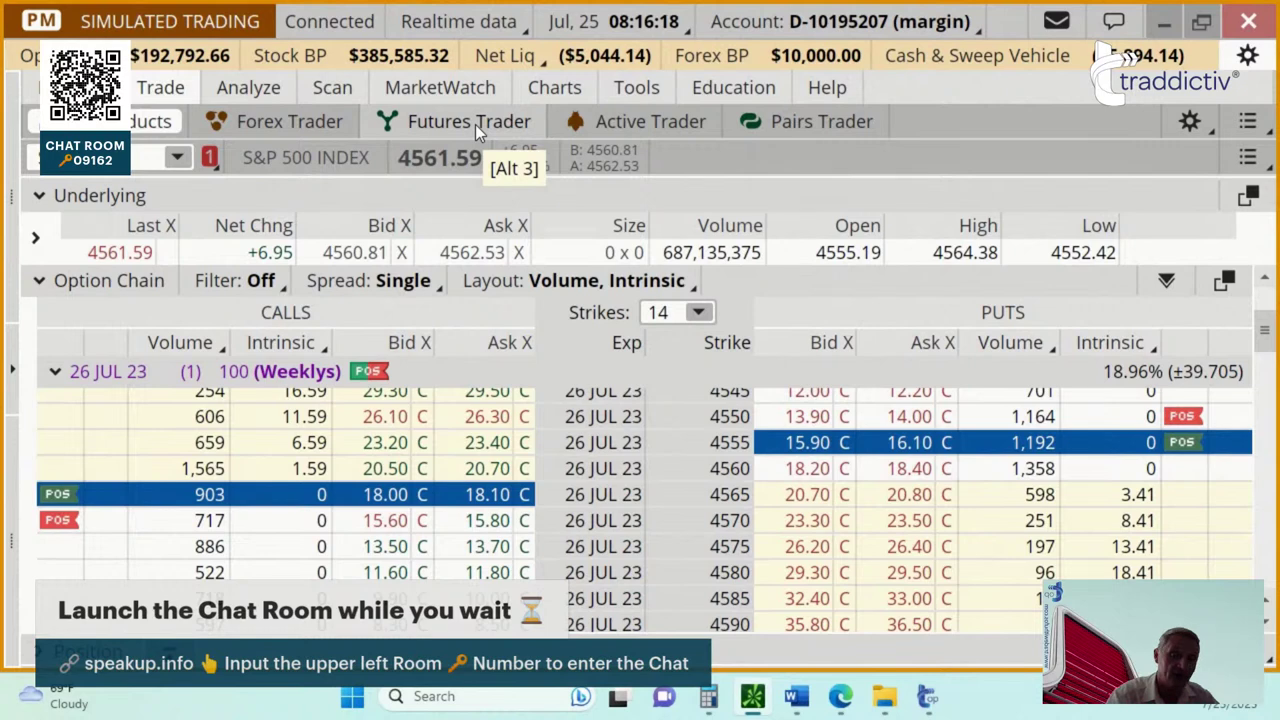
- Duplicate the filled 4.30 iron condor order, review its confirmation details, and delete the order without sending it
left_click(35, 87)
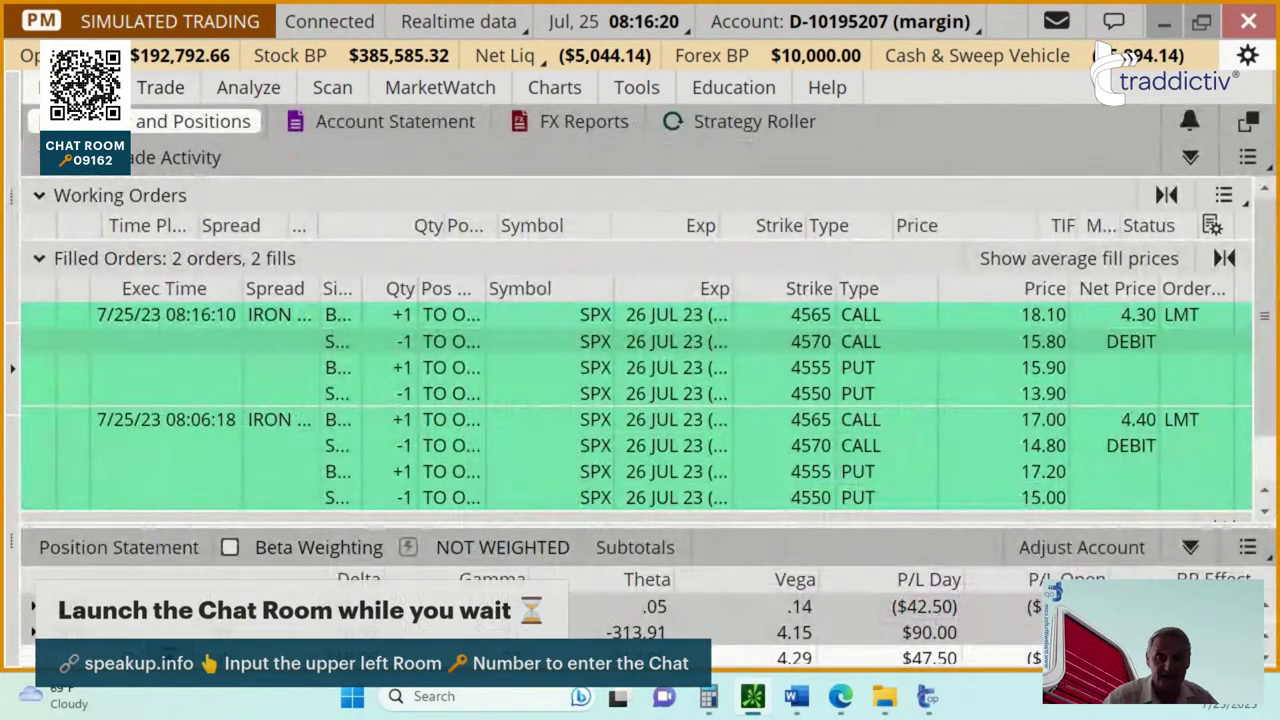
right_click(735, 322)
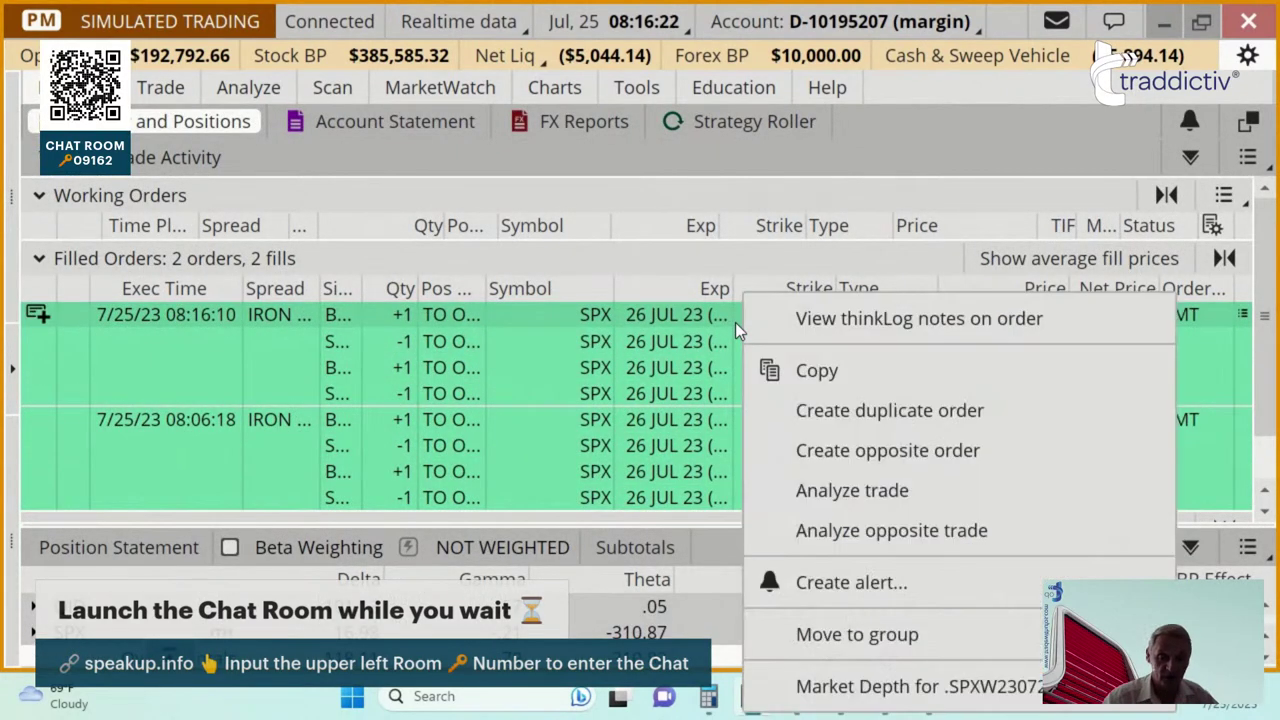
left_click(879, 406)
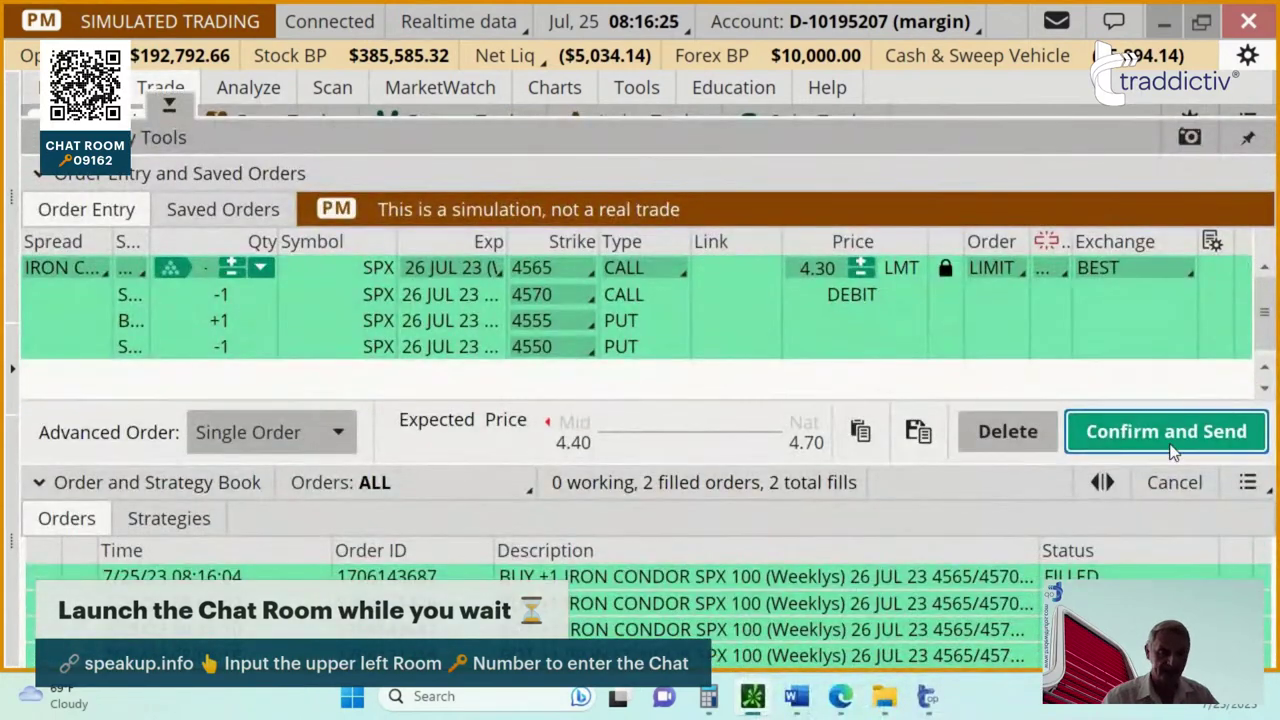
left_click(1171, 449)
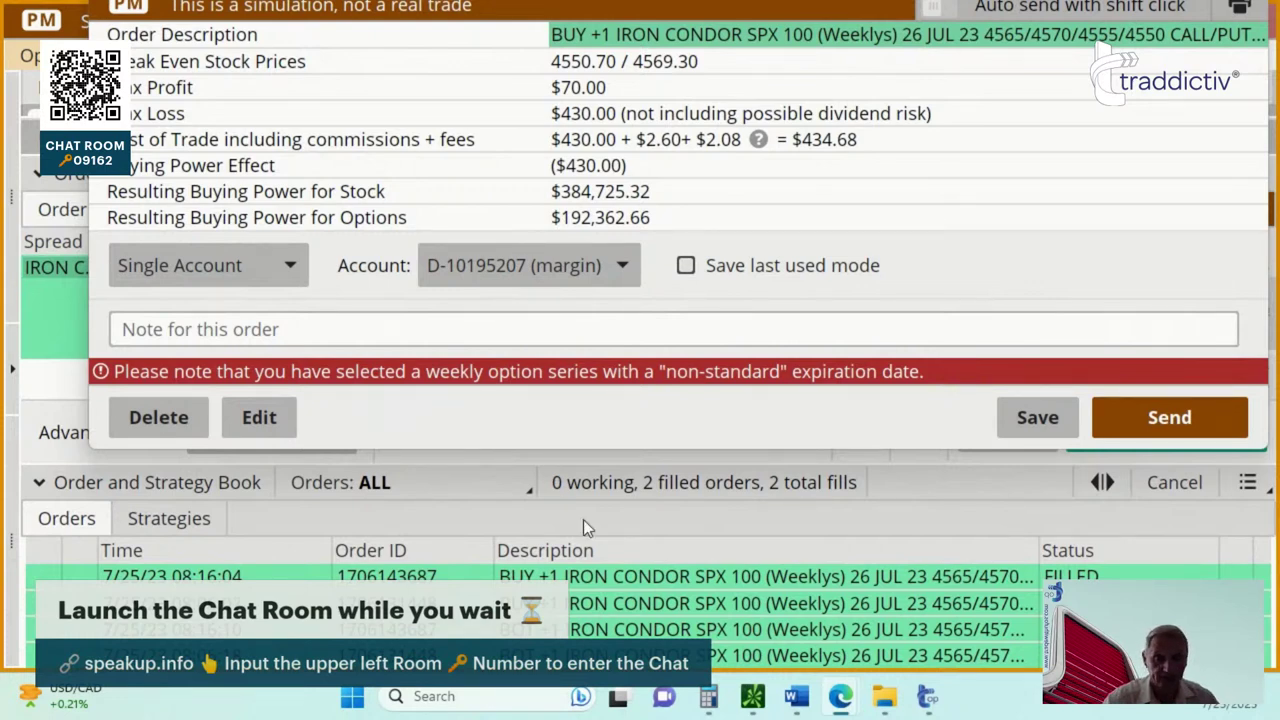
left_click(155, 421)
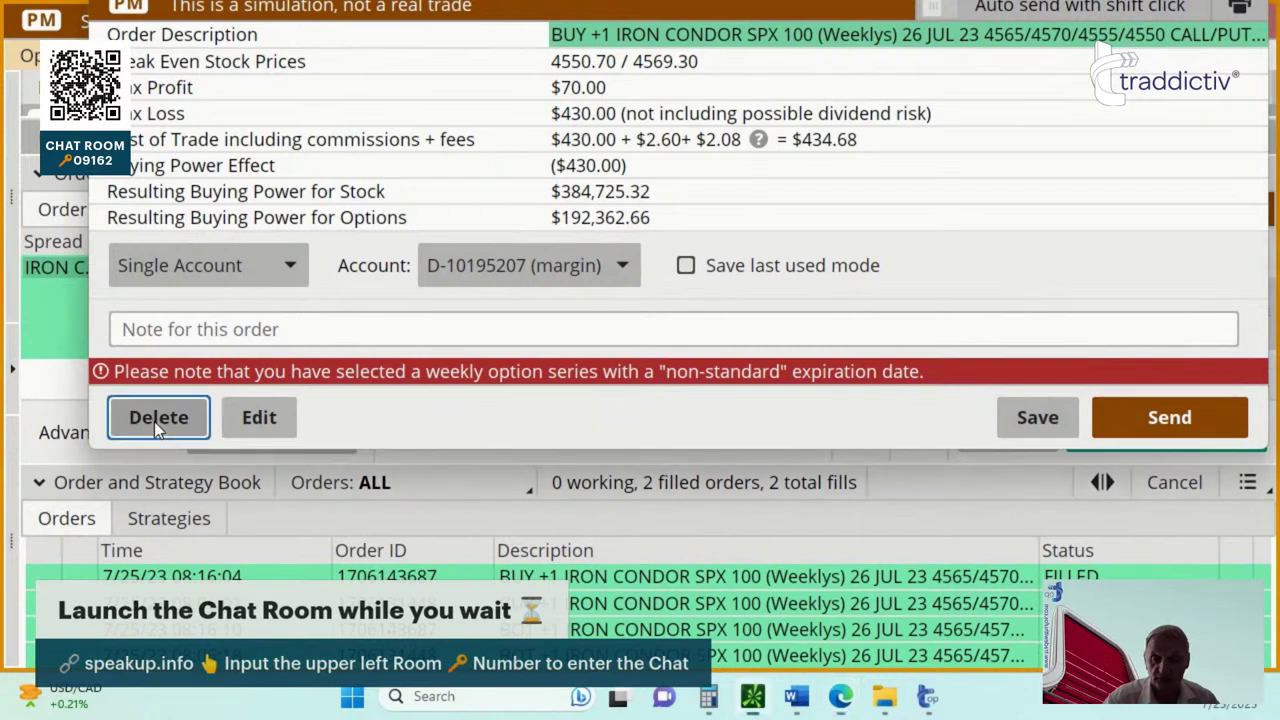
- Open the account statement, collapse its options section, and expand the trade history to view the filled legs
mouse_move(85, 87)
left_click(150, 134)
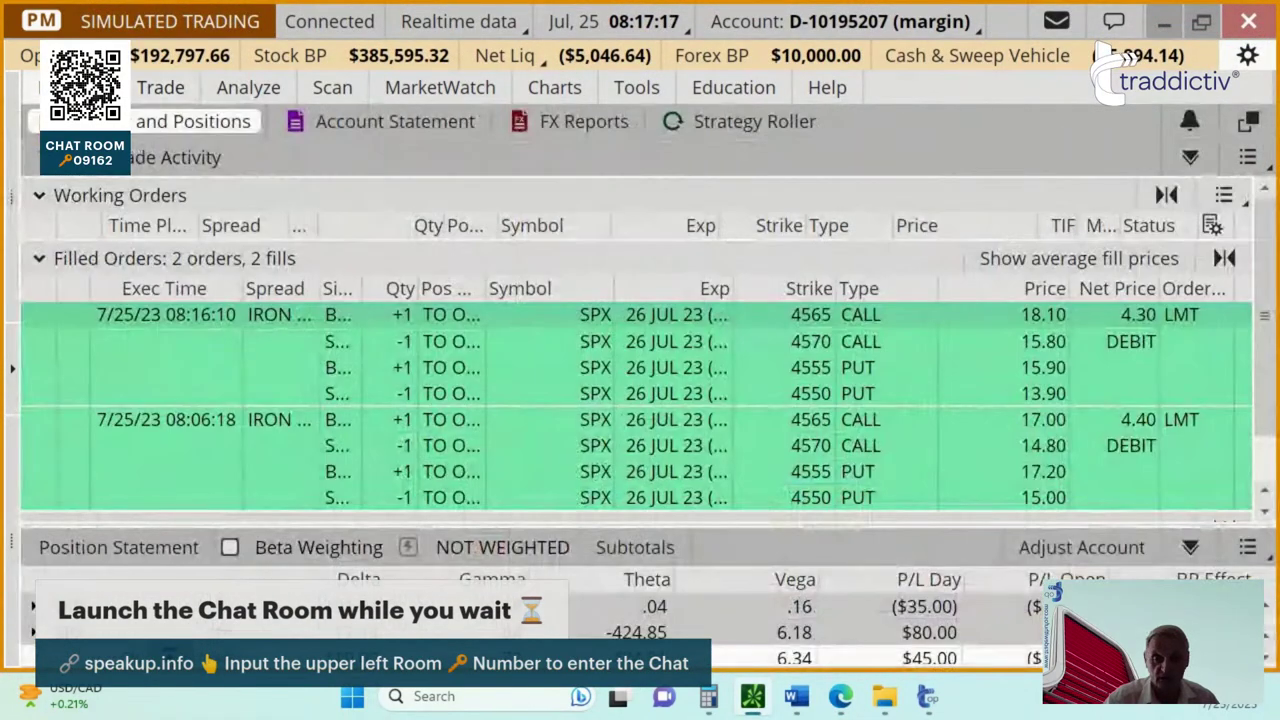
left_click(392, 125)
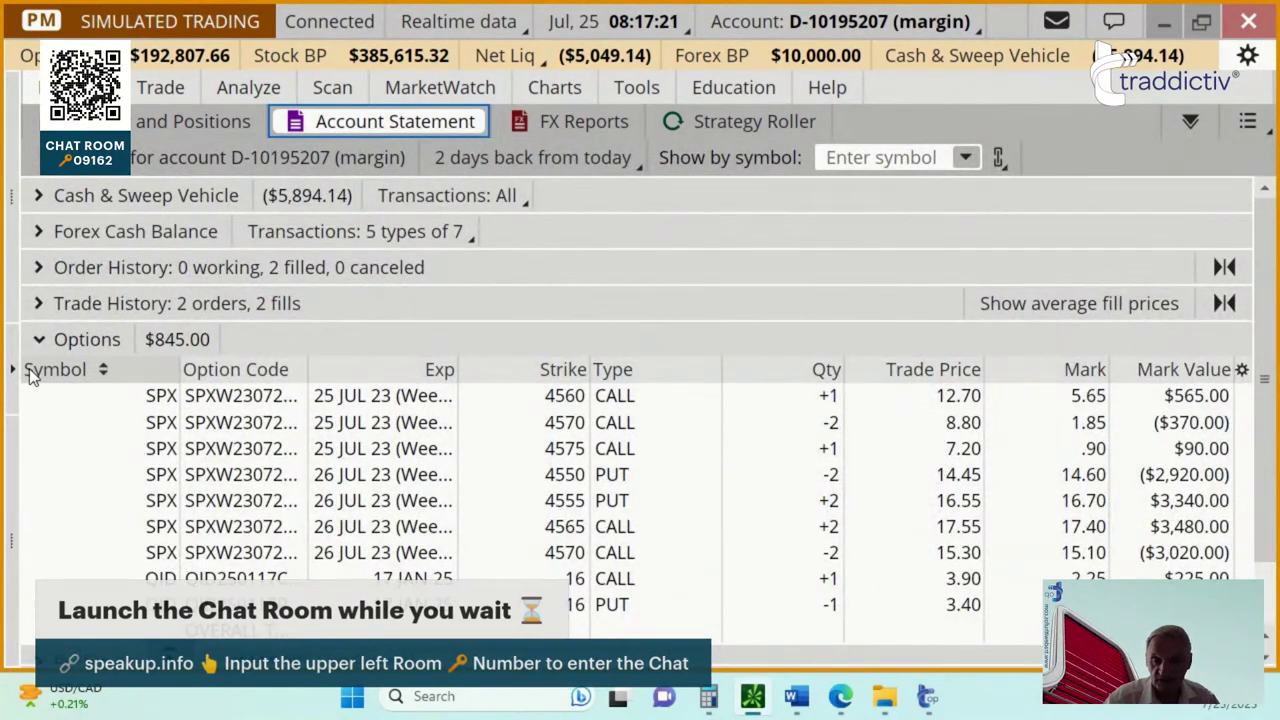
left_click(38, 340)
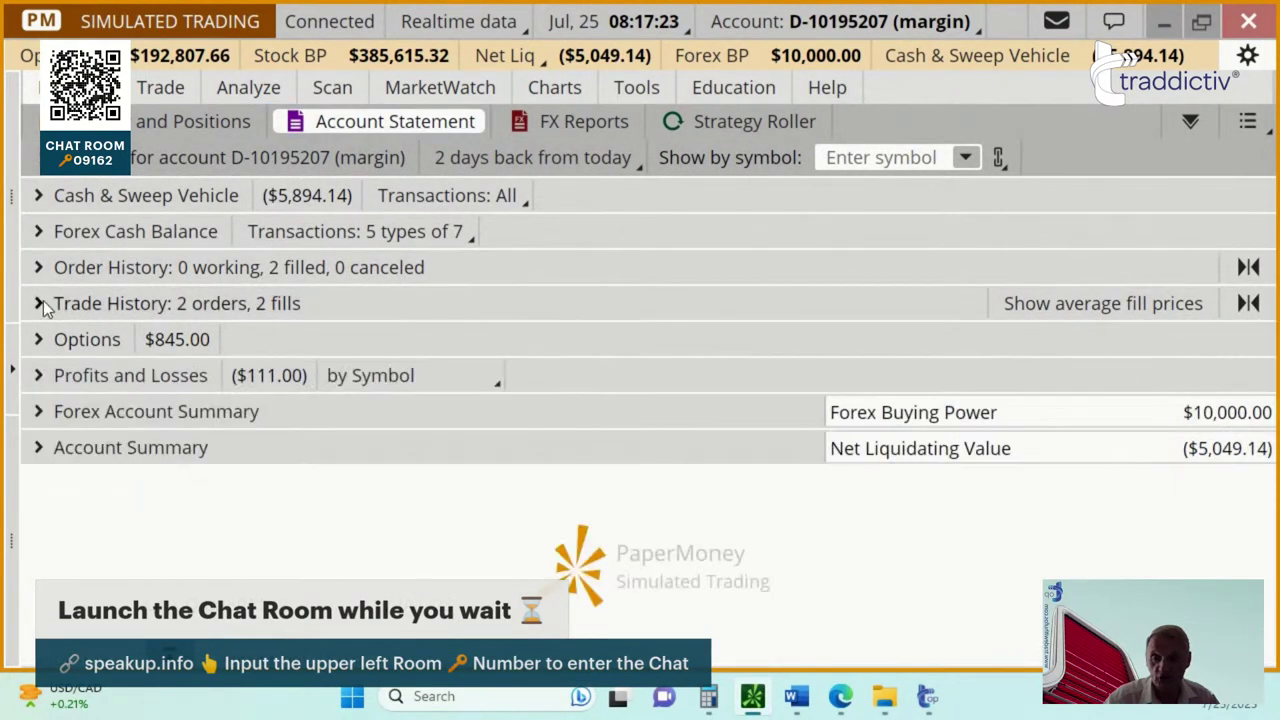
left_click(38, 303)
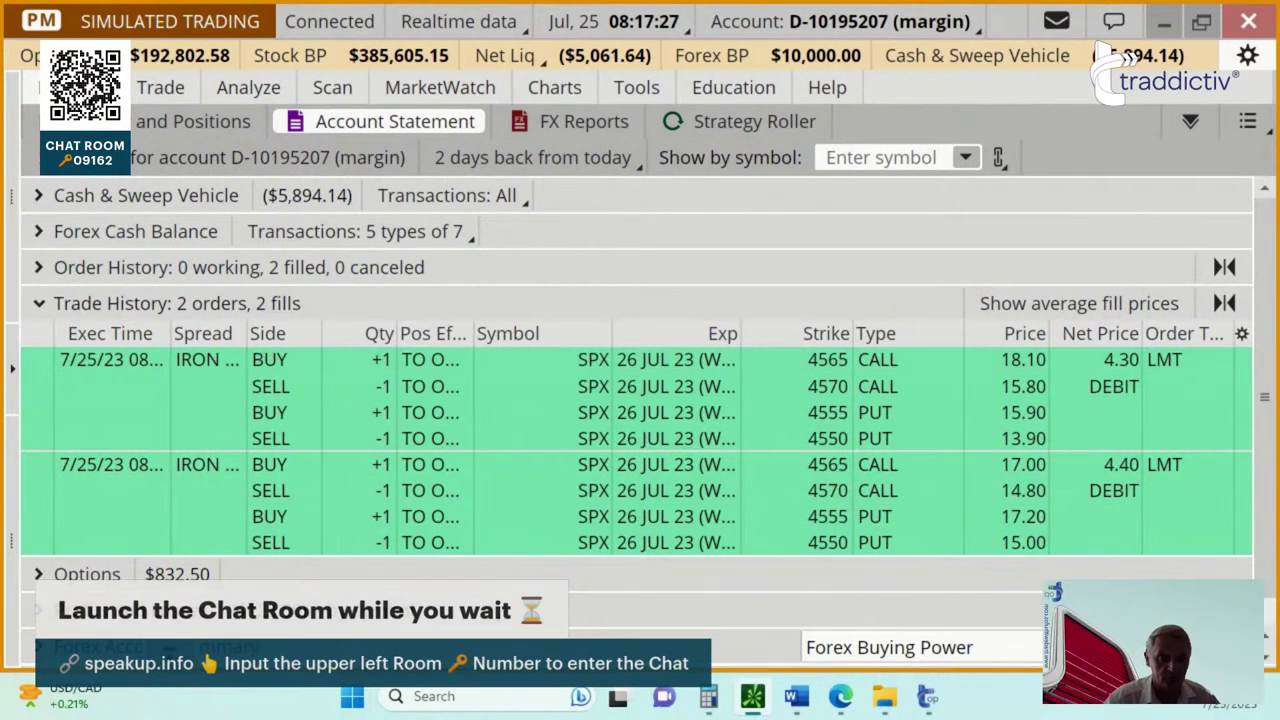
- Switch to Options Planner and add a sold Jul 26, 2023 4550 put leg to the bull call spread
left_click(925, 705)
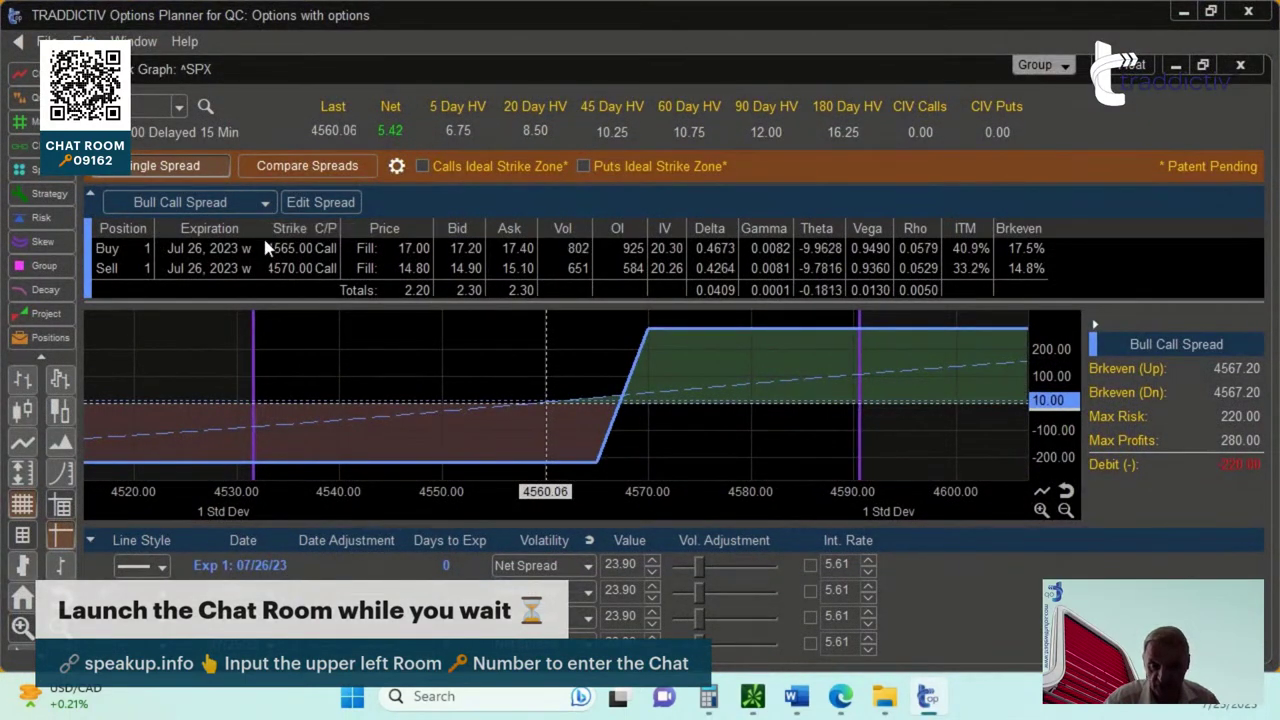
left_click(350, 202)
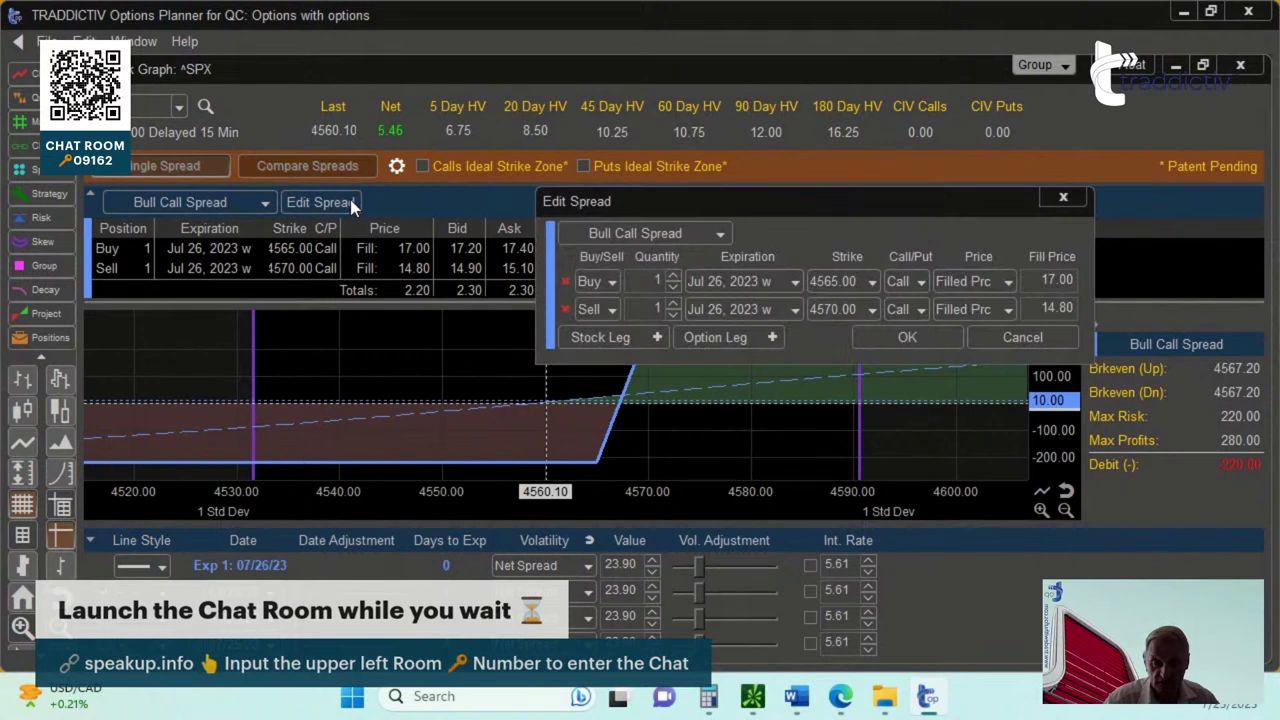
left_click(760, 338)
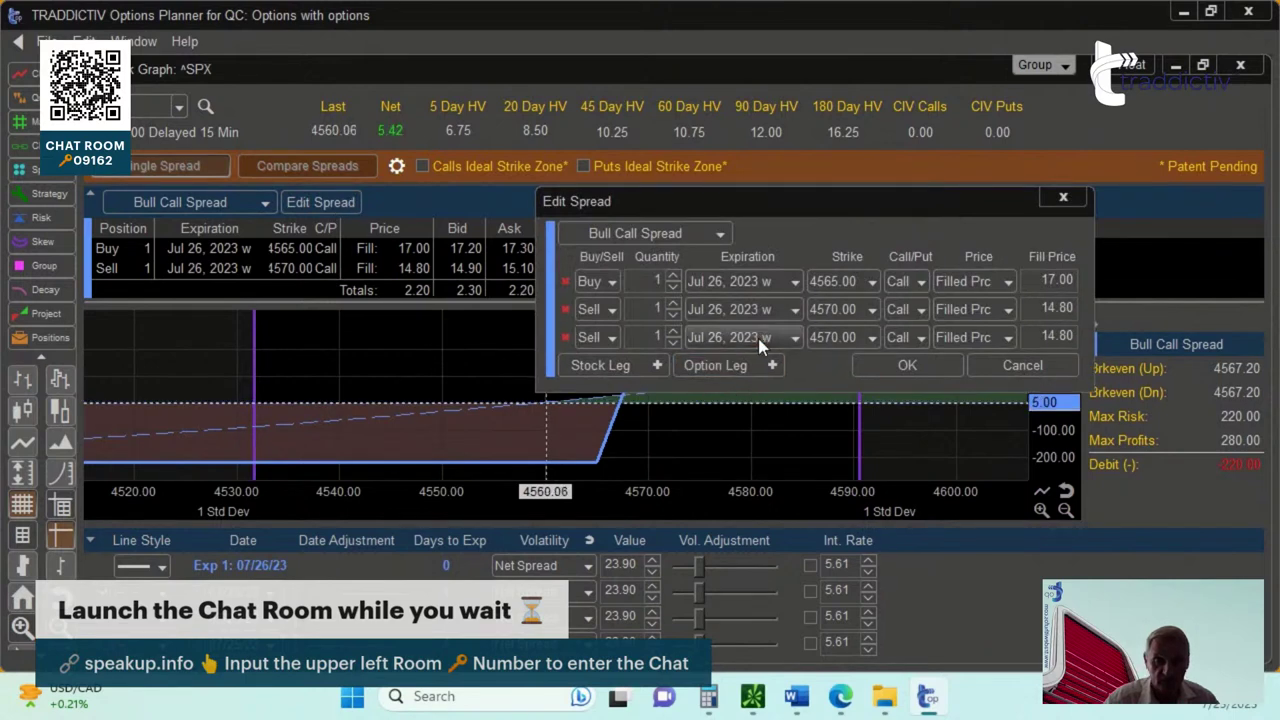
scroll(830, 338, "up", 2)
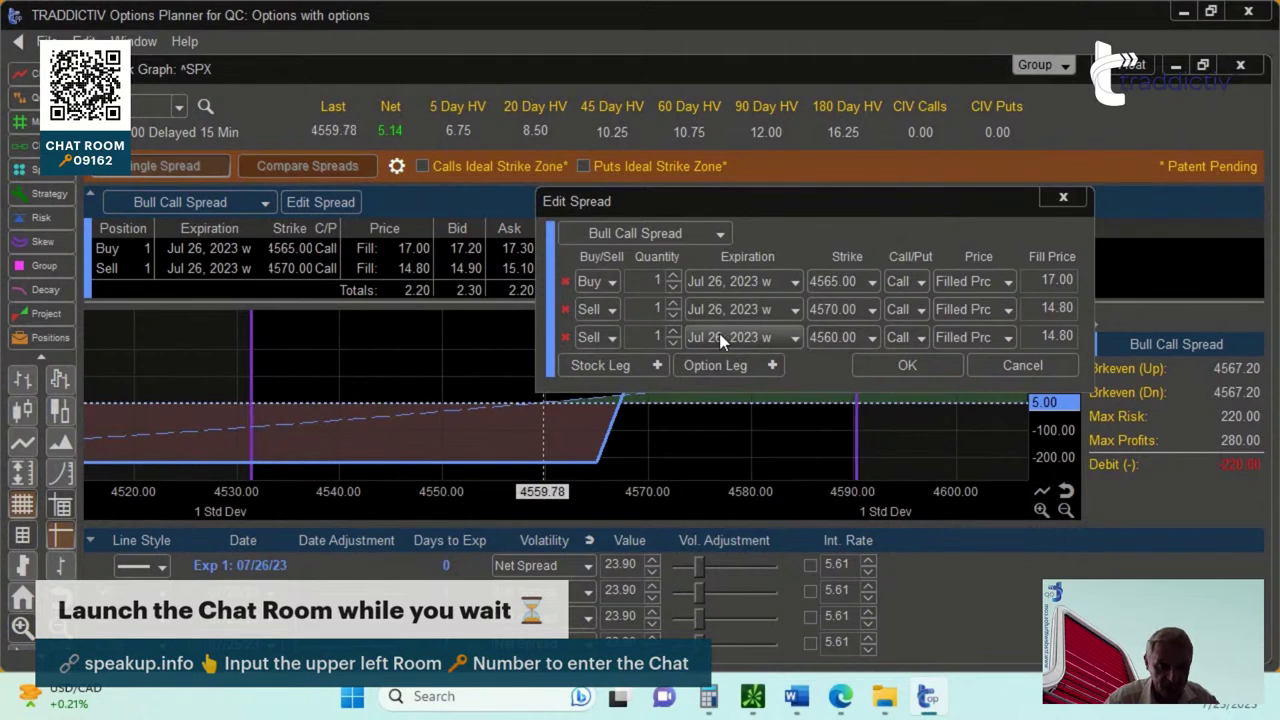
left_click(919, 336)
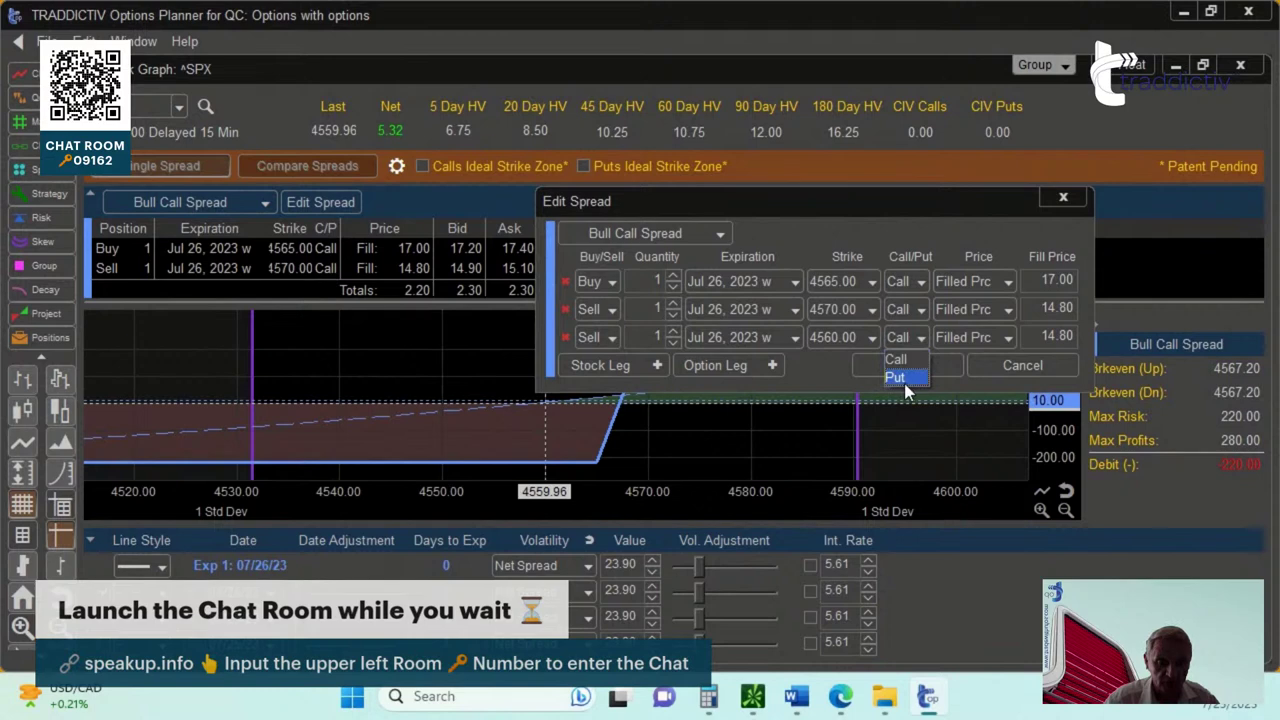
left_click(904, 381)
left_click(868, 337)
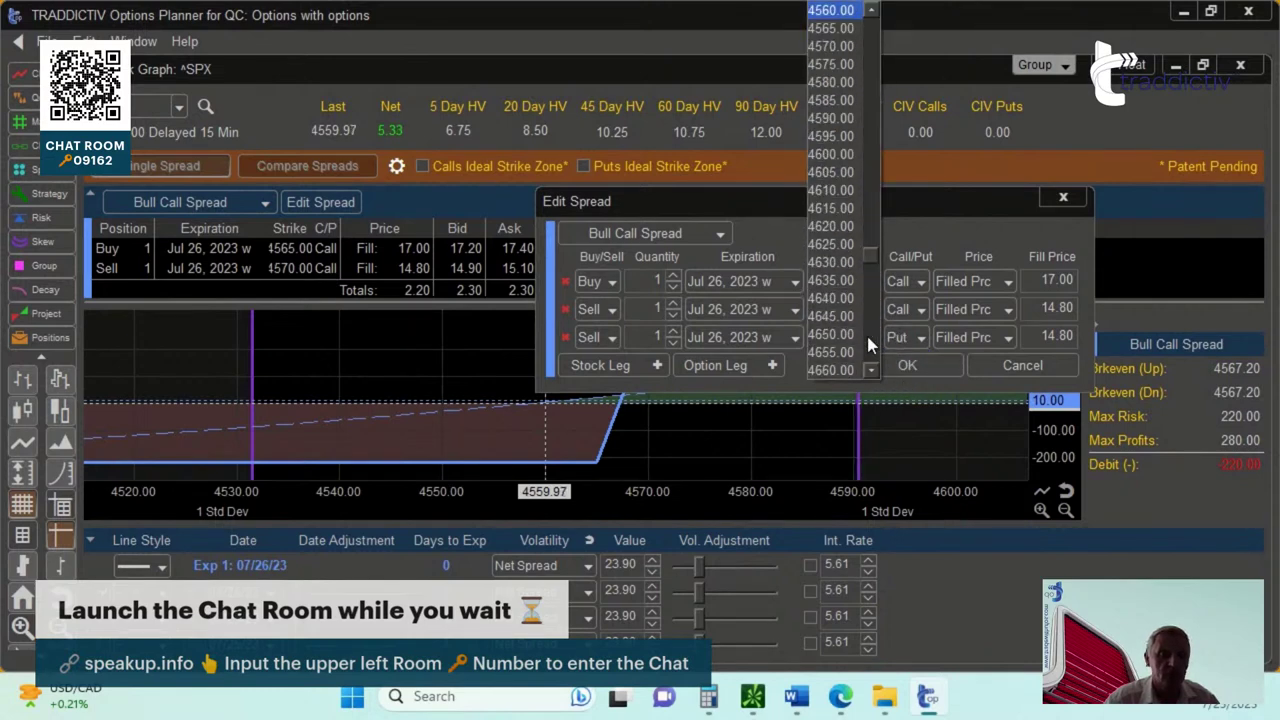
scroll(835, 45, "up", 1)
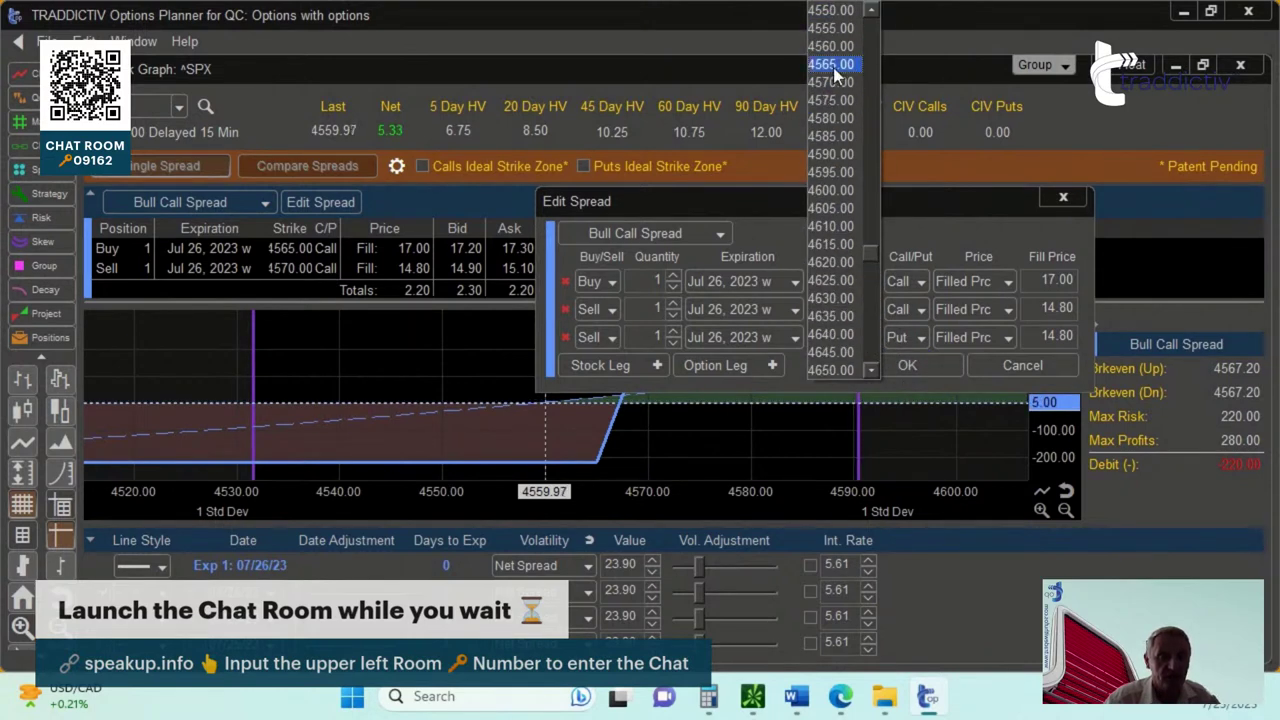
left_click(831, 16)
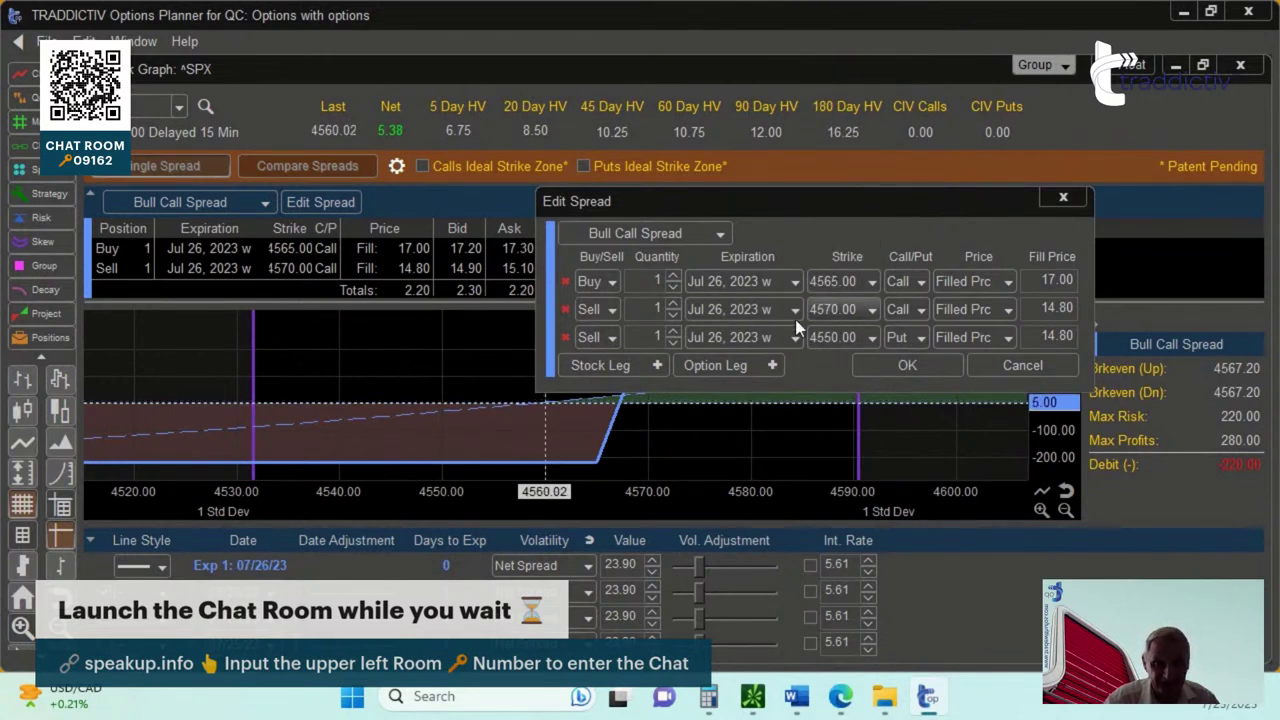
- Add a bought Jul 26, 2023 4555 put leg to the spread
left_click(757, 369)
left_click(598, 373)
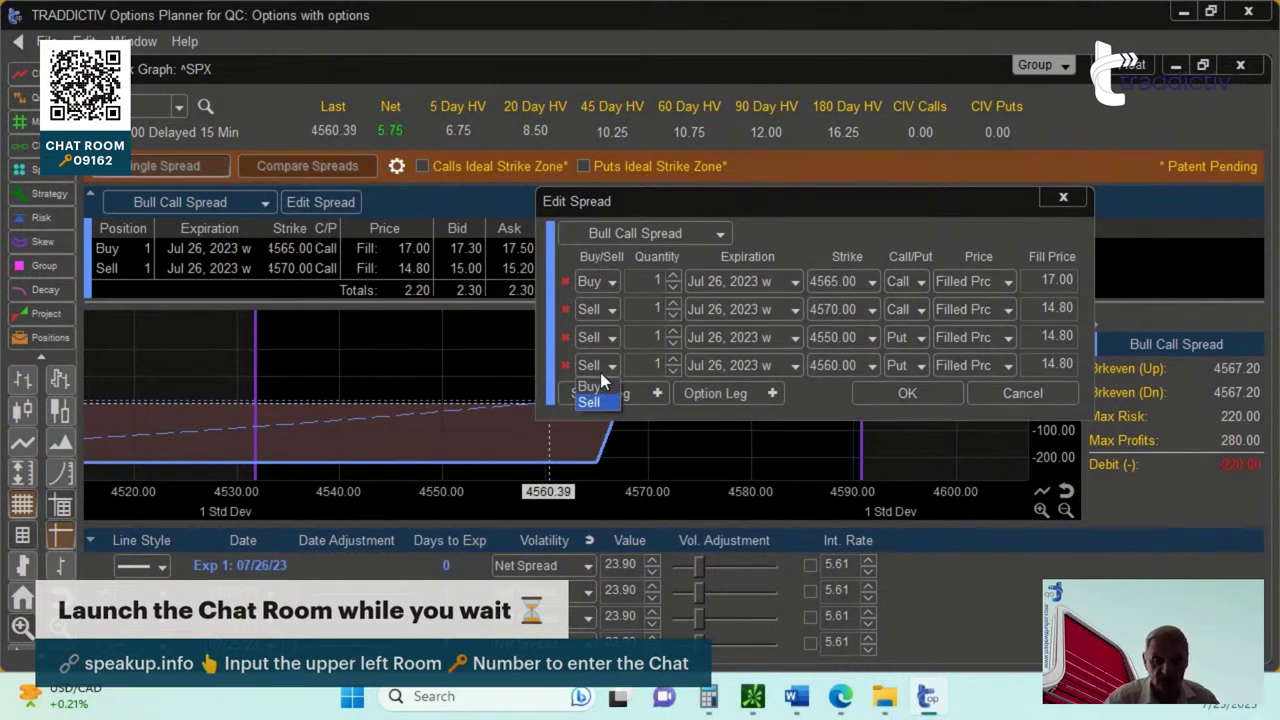
left_click(594, 382)
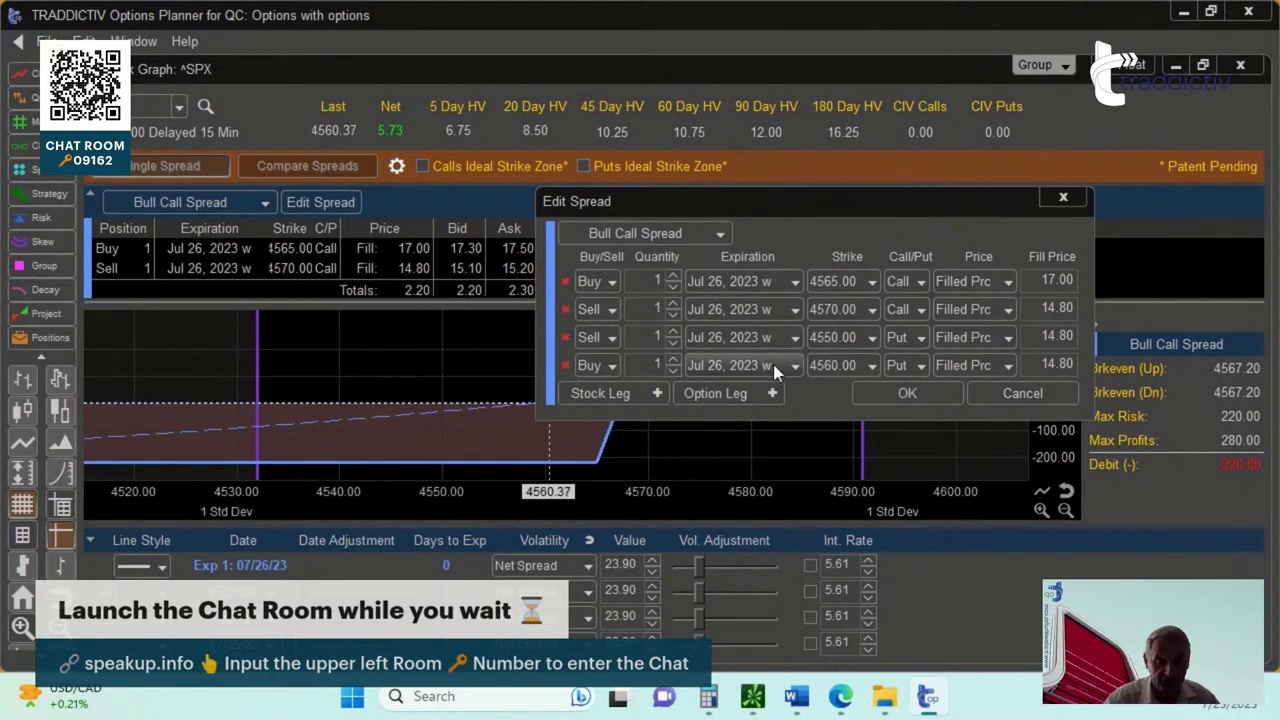
left_click(870, 364)
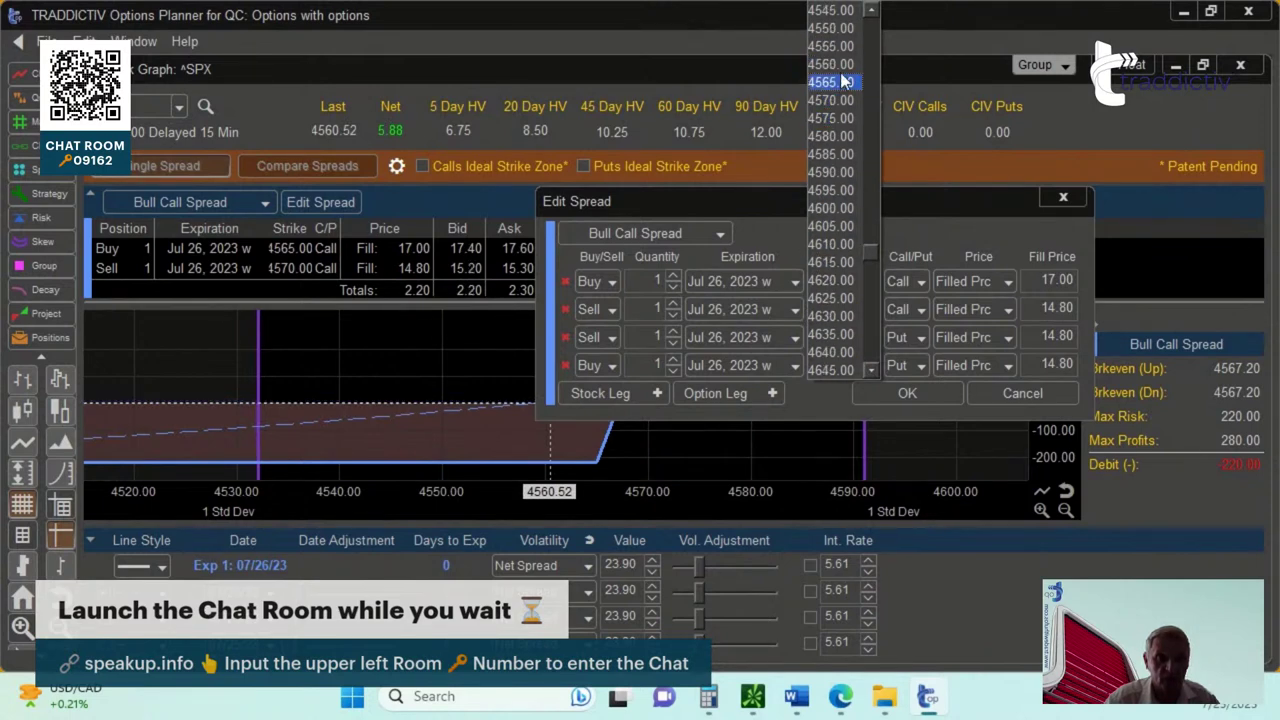
scroll(818, 60, "up", 1)
left_click(818, 47)
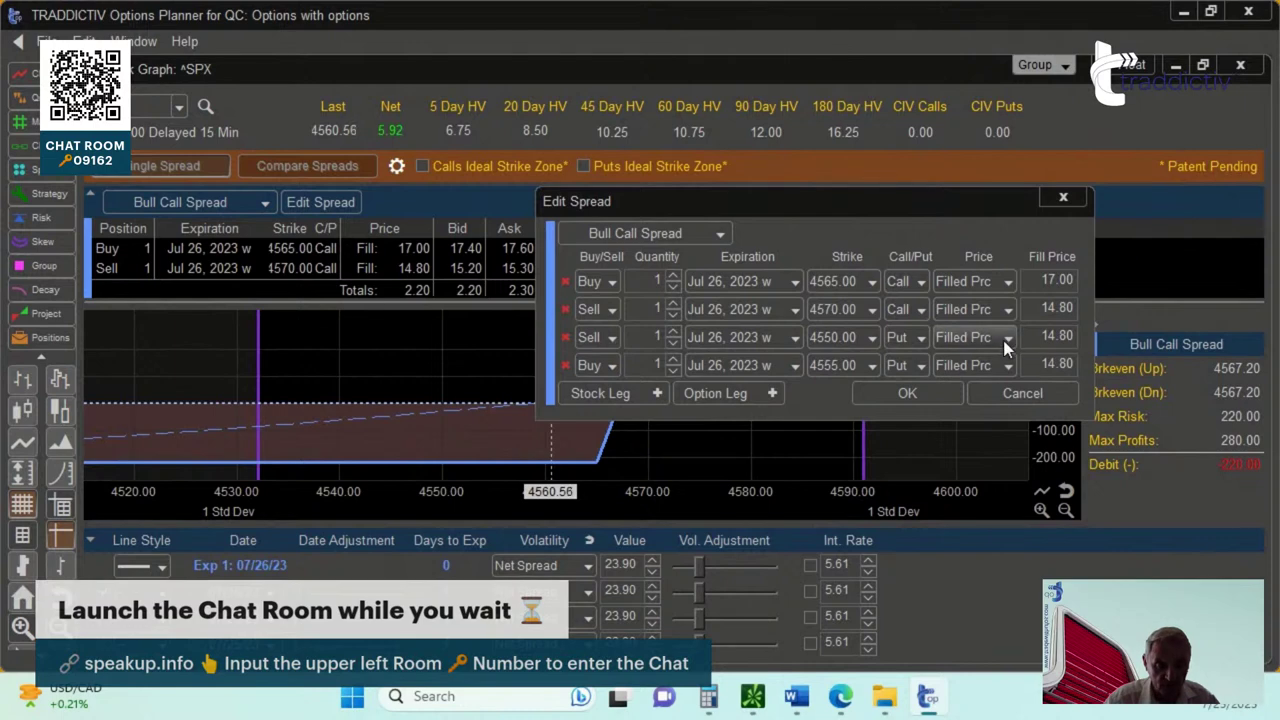
- Check the put fills in Word, set the 4555 put's fill price to 17.20 and the 4550 put's to 15.00, and apply the spread
left_click(797, 696)
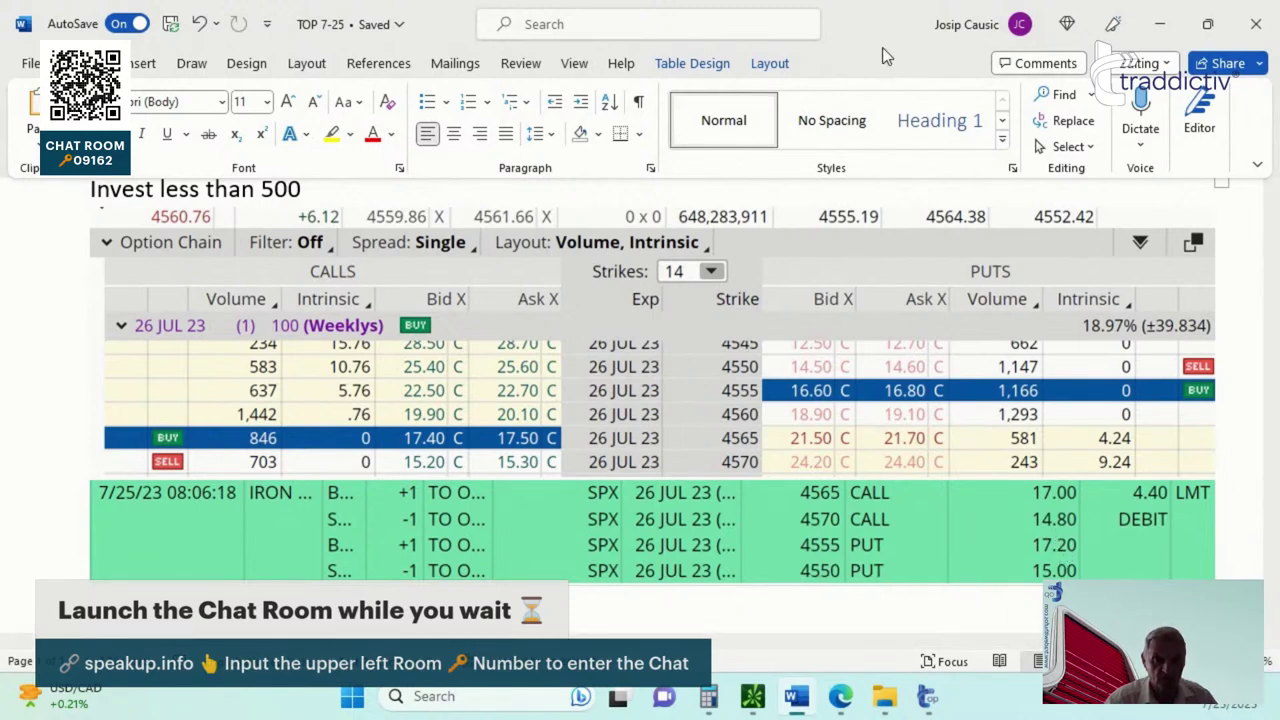
left_click(1159, 23)
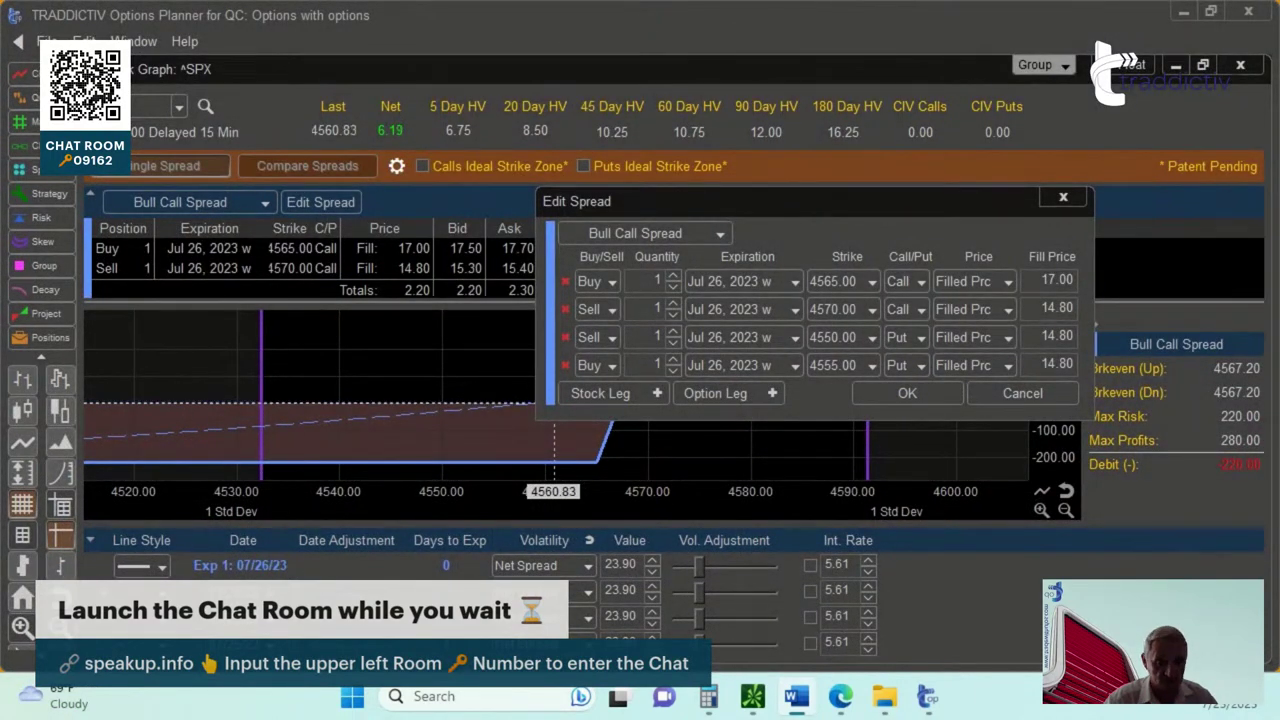
left_click(1038, 367)
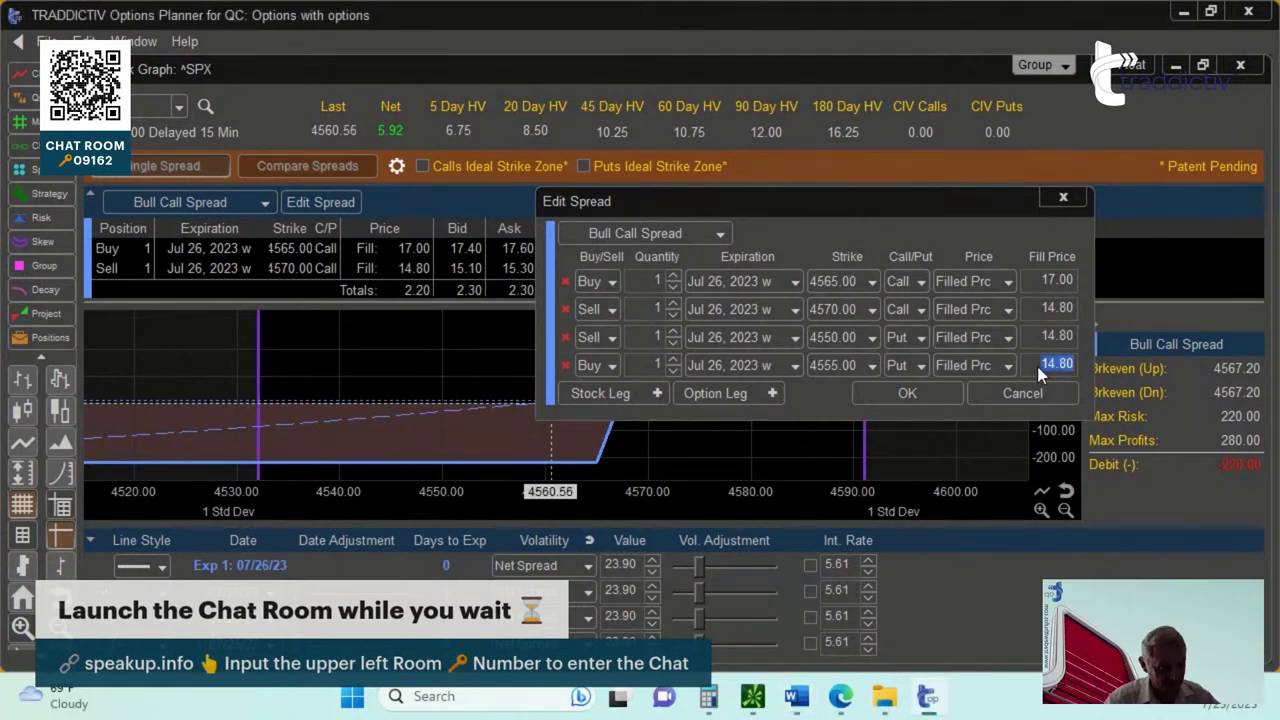
type("17.20")
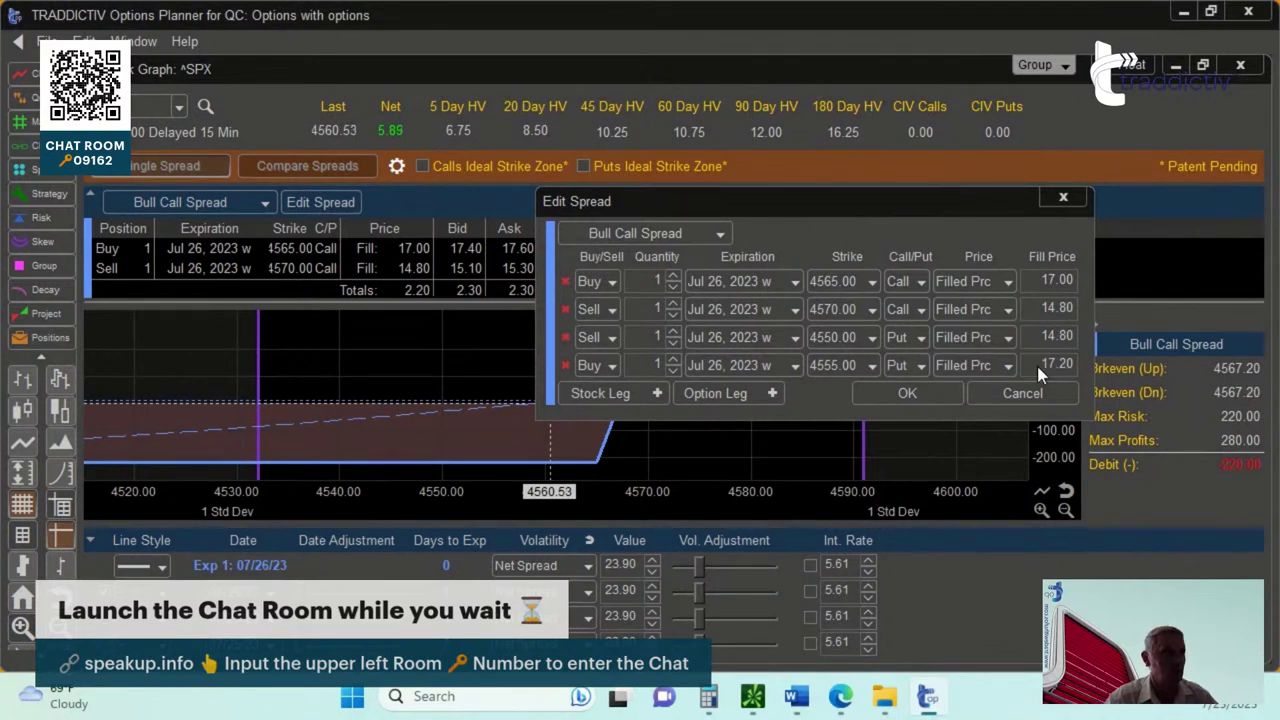
left_click(1040, 334)
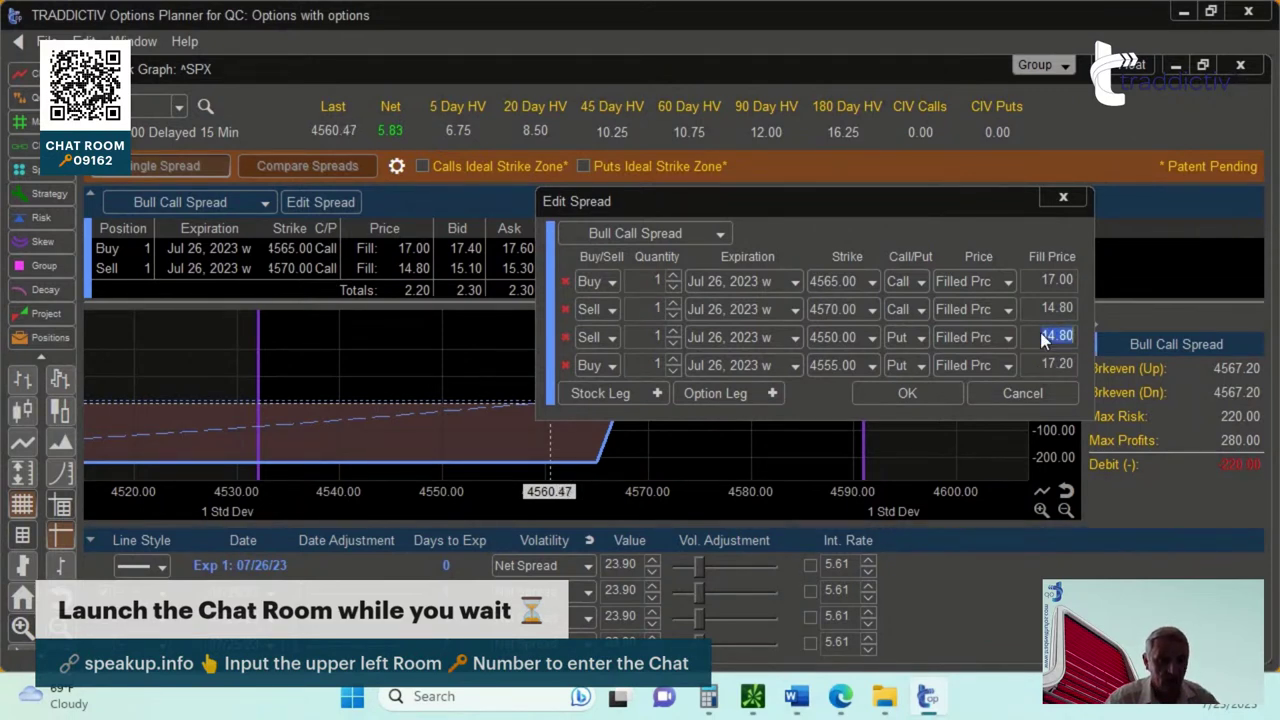
type("15.")
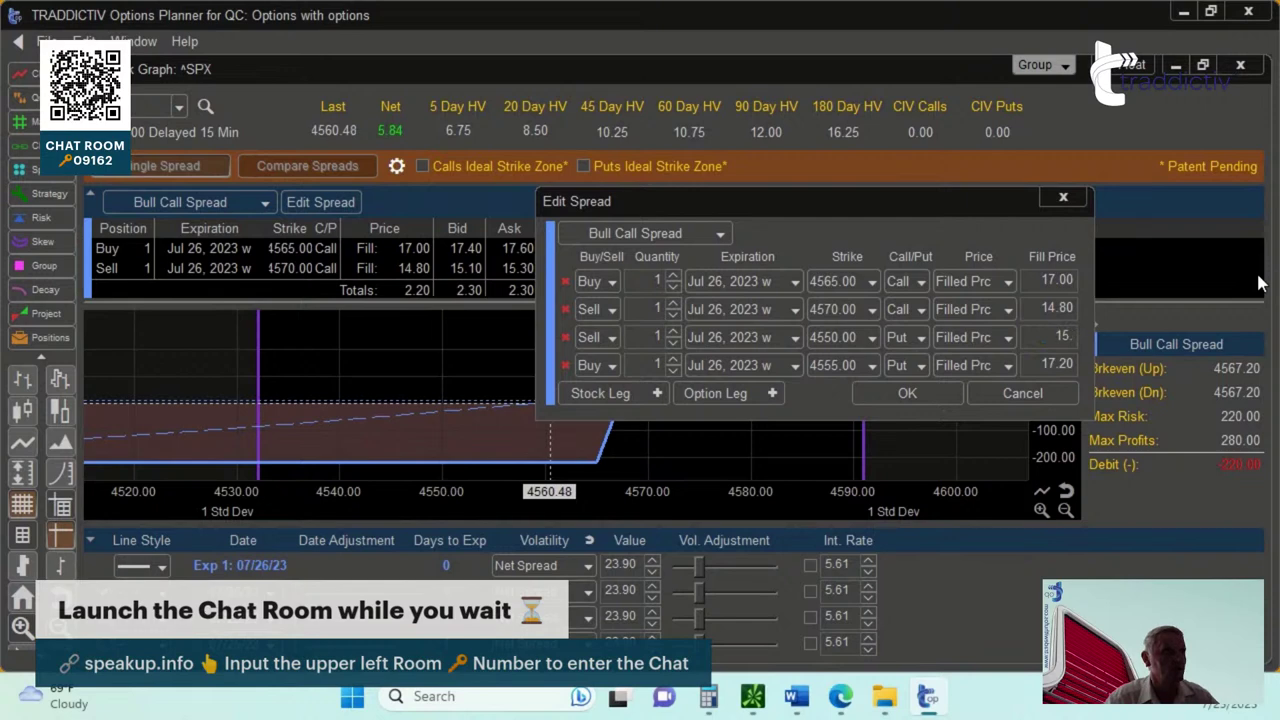
type("00")
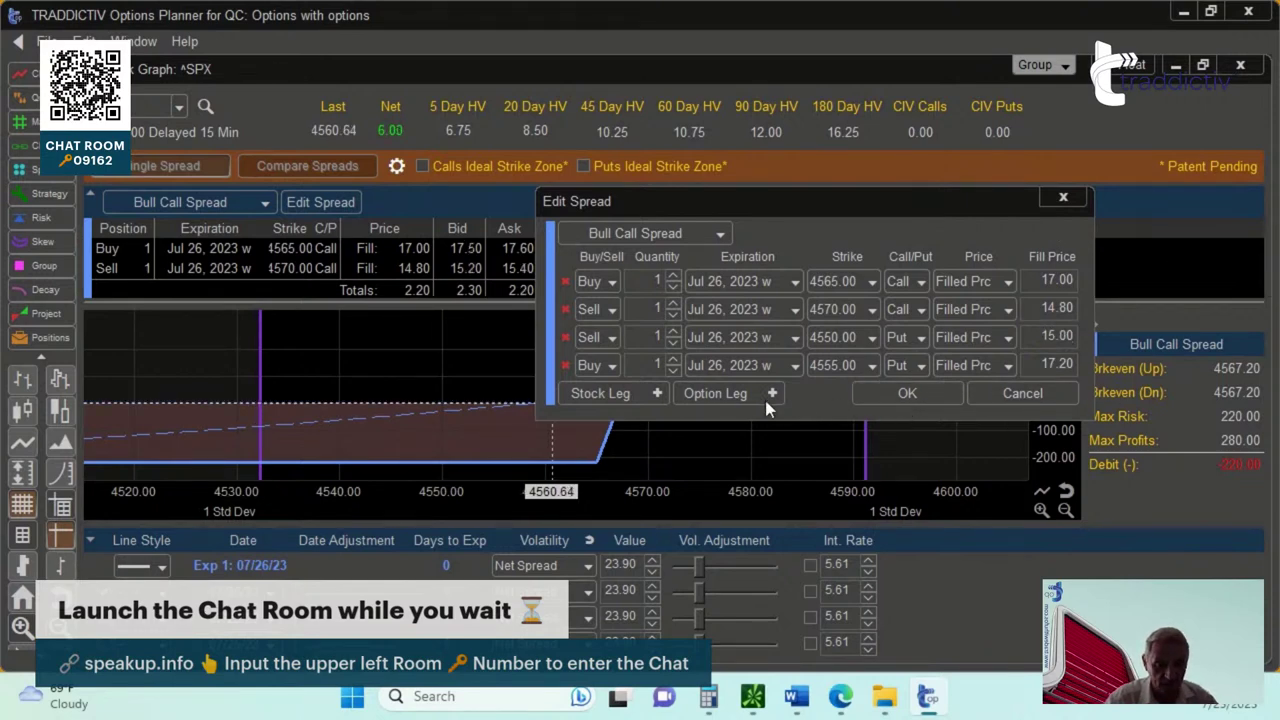
left_click(912, 393)
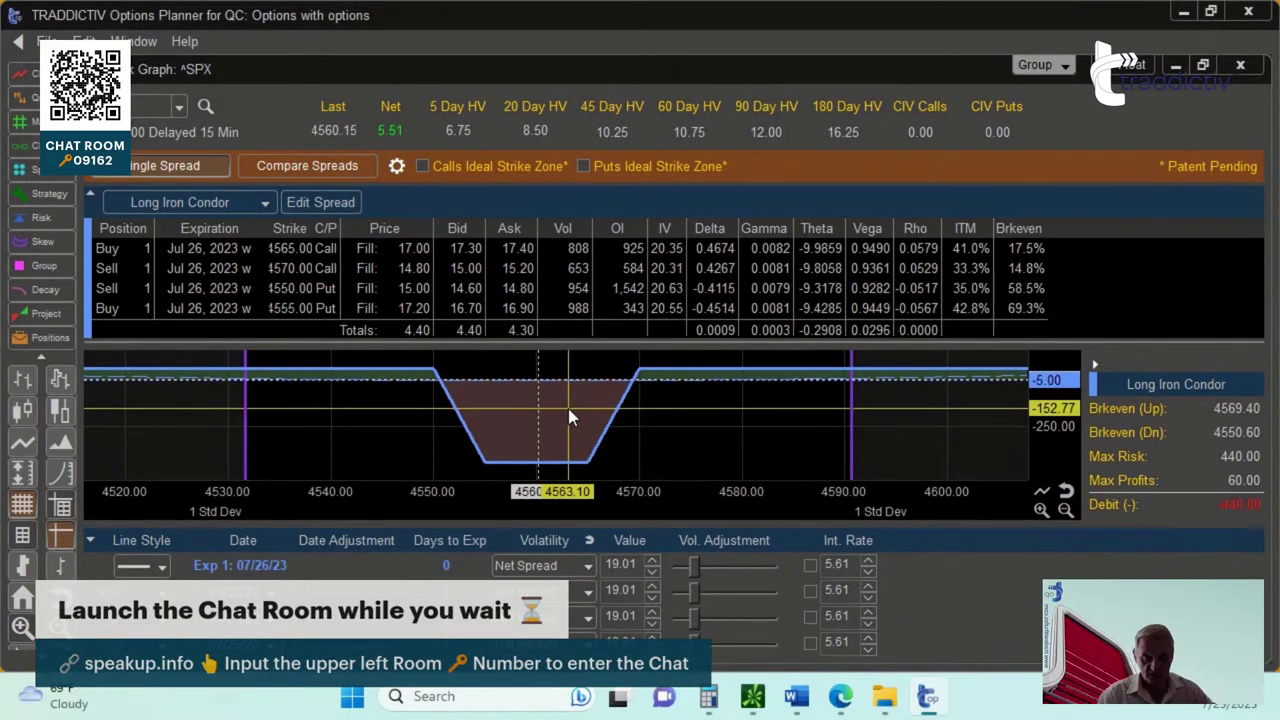
- Capture the spread's leg table from position through fill price and paste it into the Word document below the trade history picture
key("ctrl+Print")
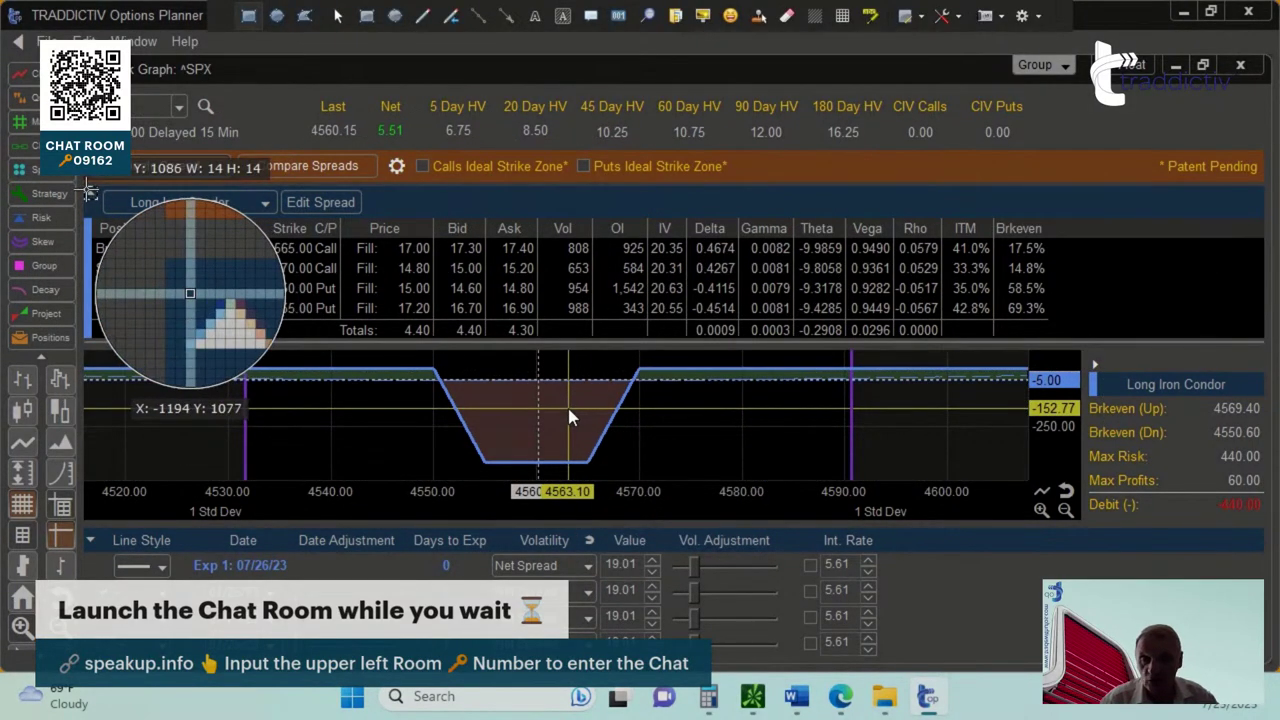
left_click_drag(88, 190, 435, 343)
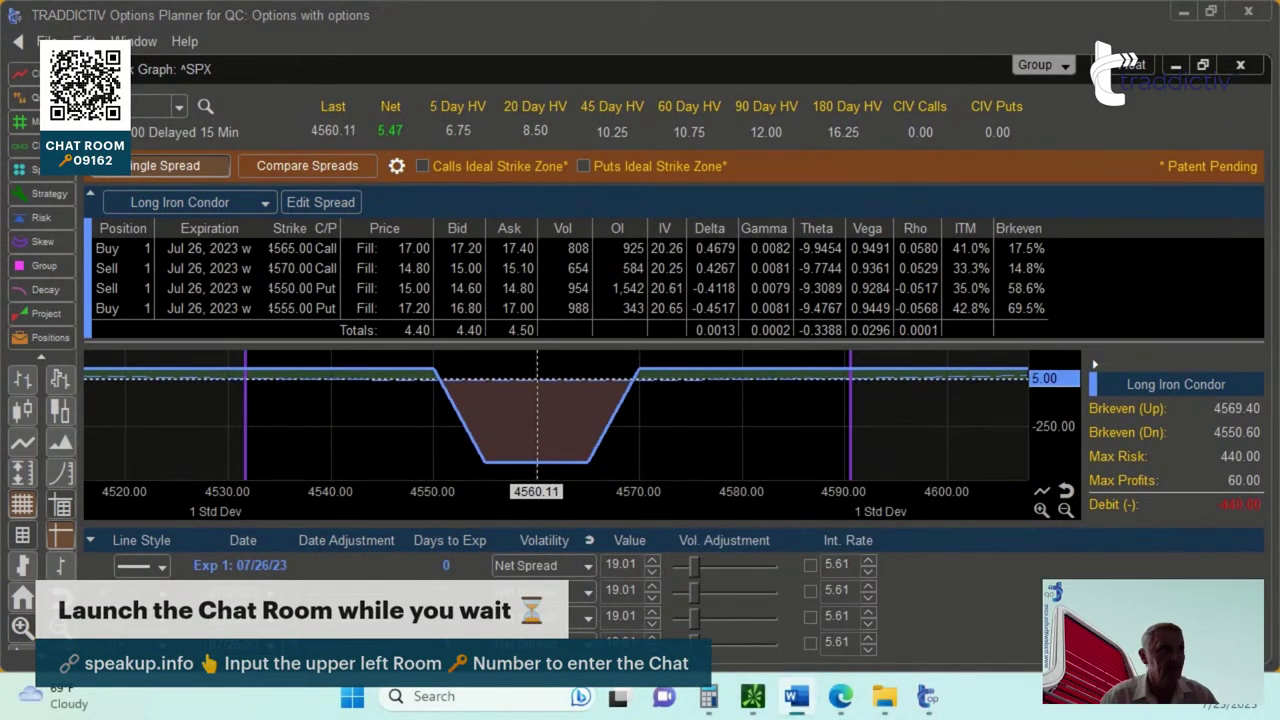
left_click(797, 696)
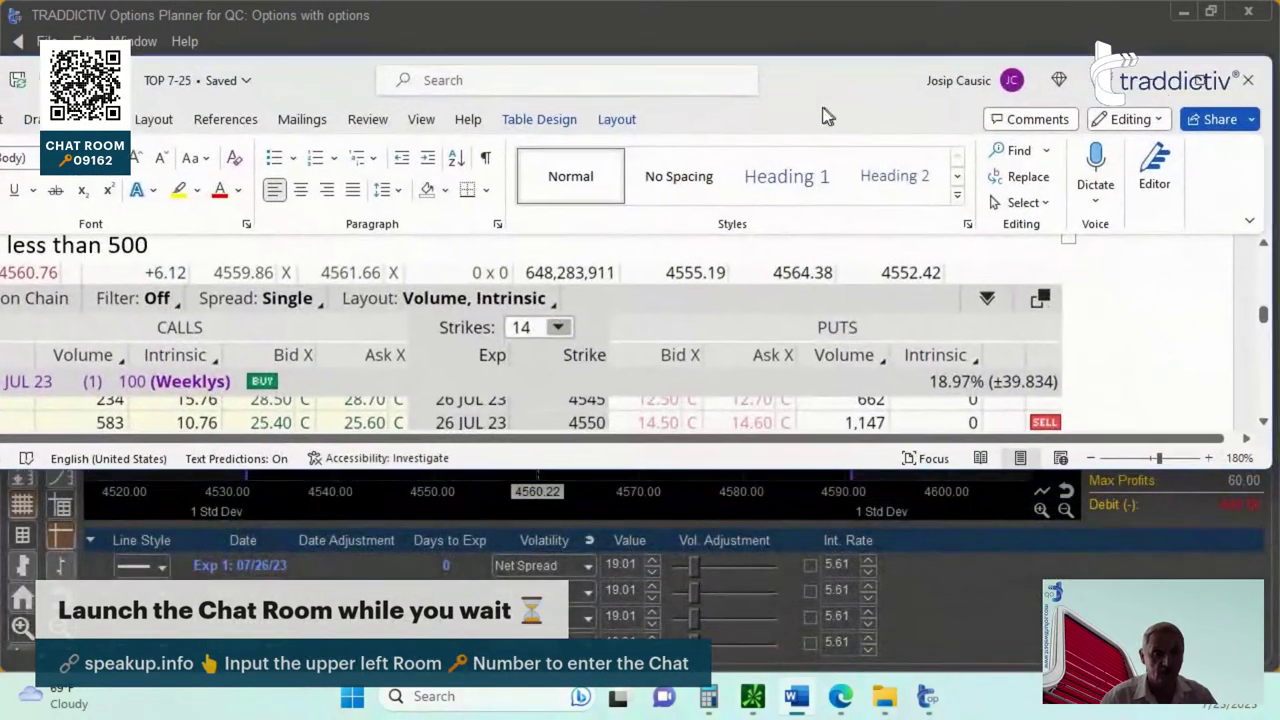
left_click(1185, 50)
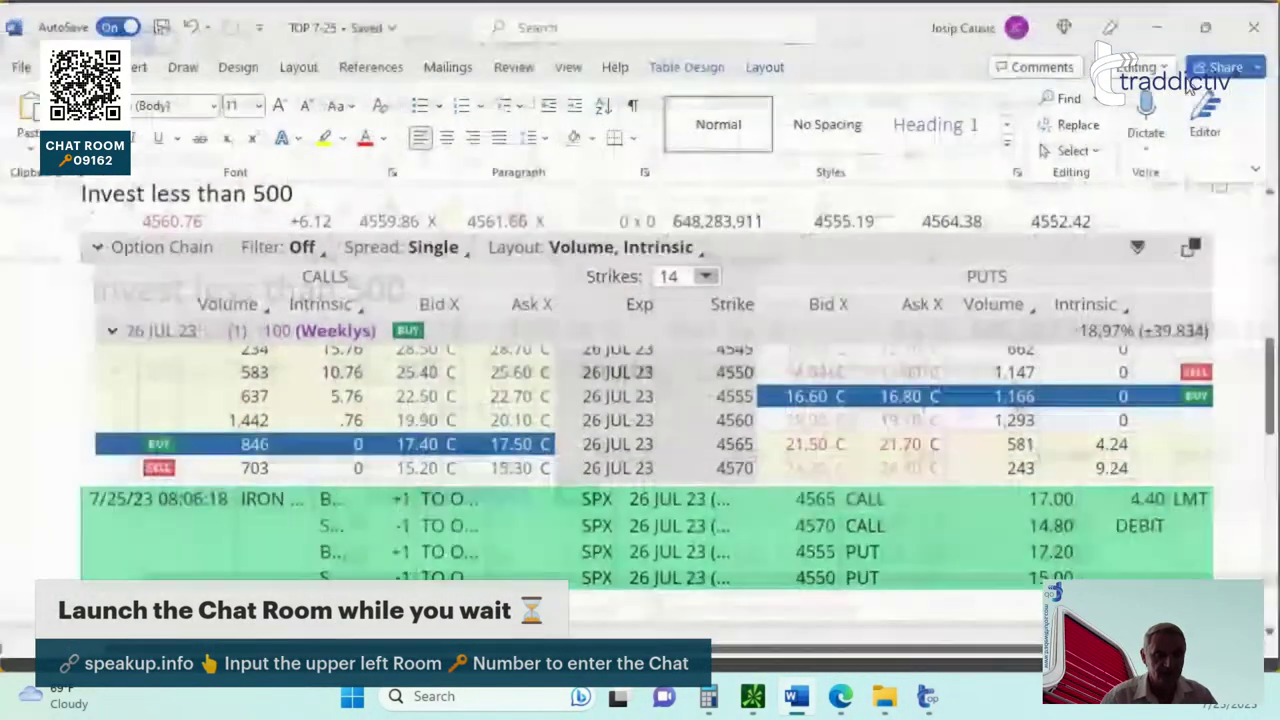
left_click(1214, 569)
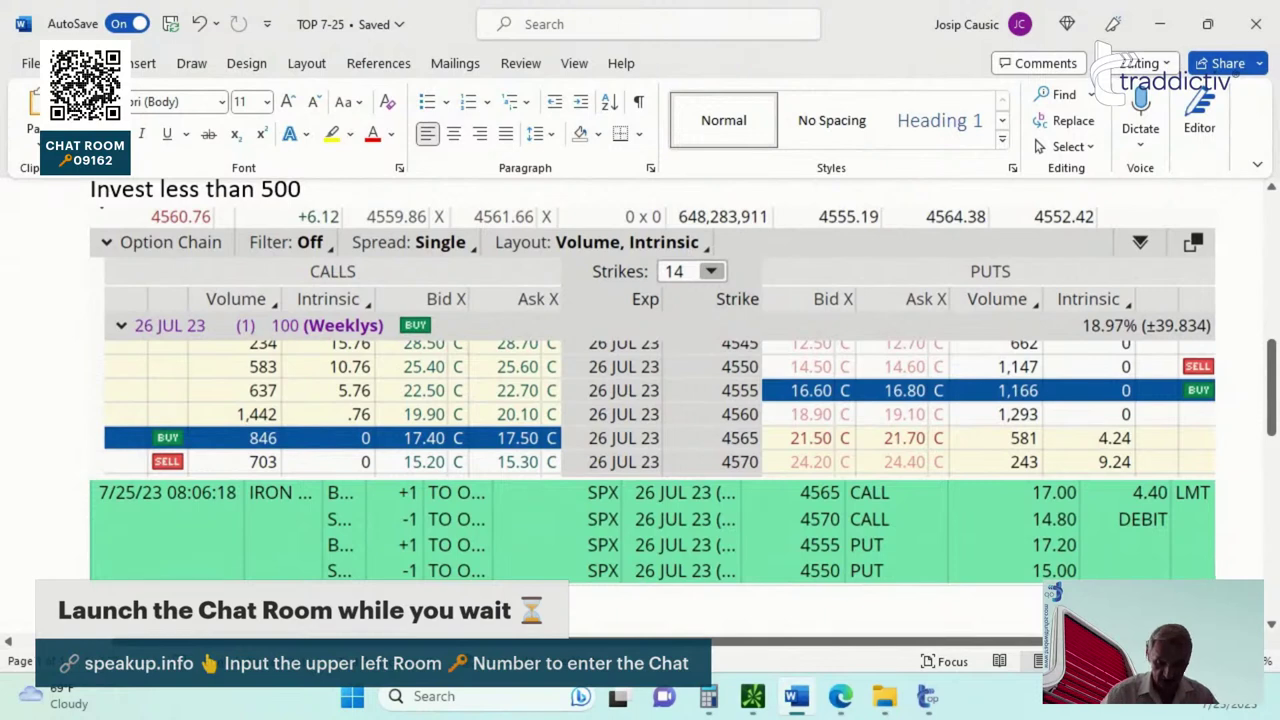
scroll(652, 400, "down", 5)
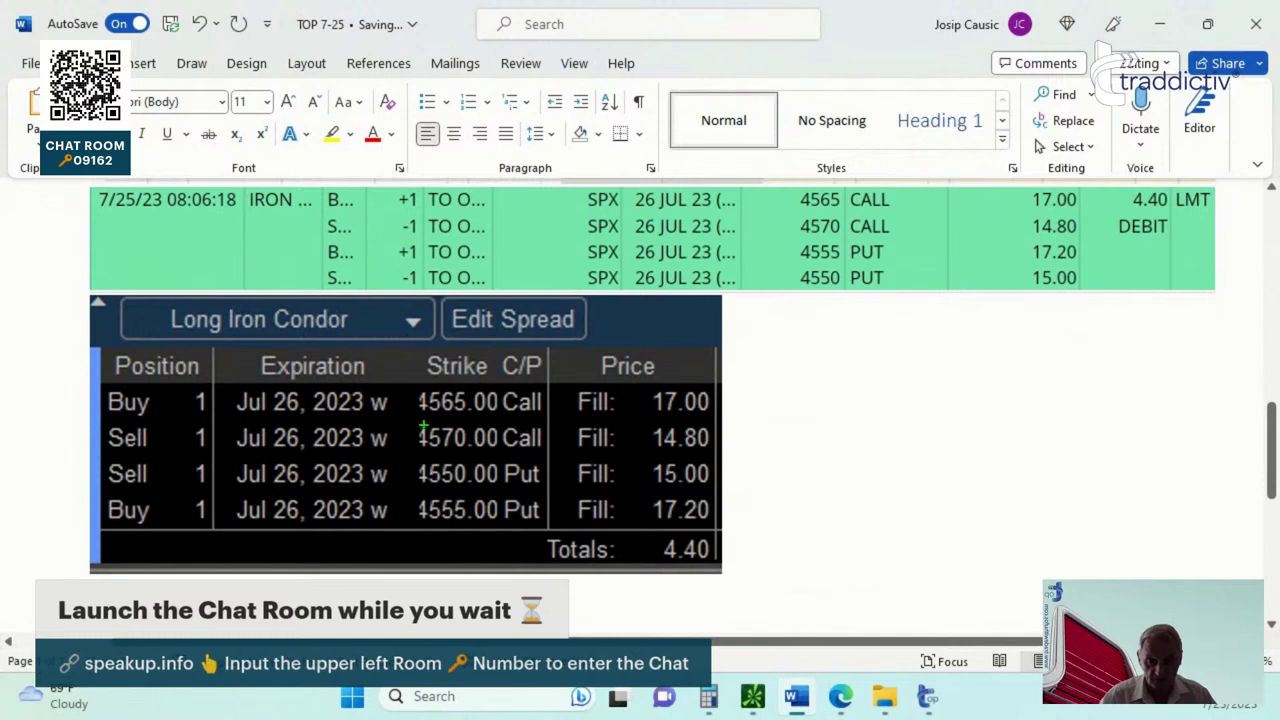
- Draw green arrows to the bought call's 4565 strike and 17.00 fill in the leg table, and to its 17.00 price in the trade history
left_click_drag(482, 428, 600, 502)
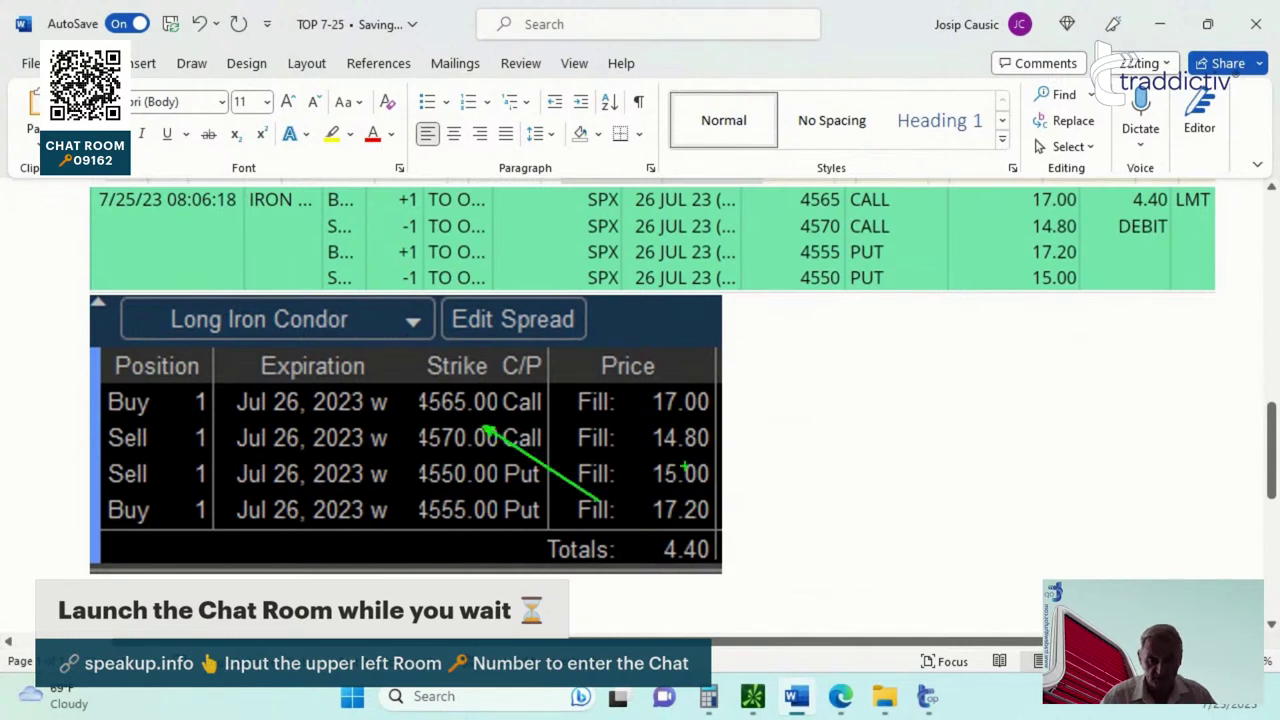
left_click_drag(666, 427, 762, 490)
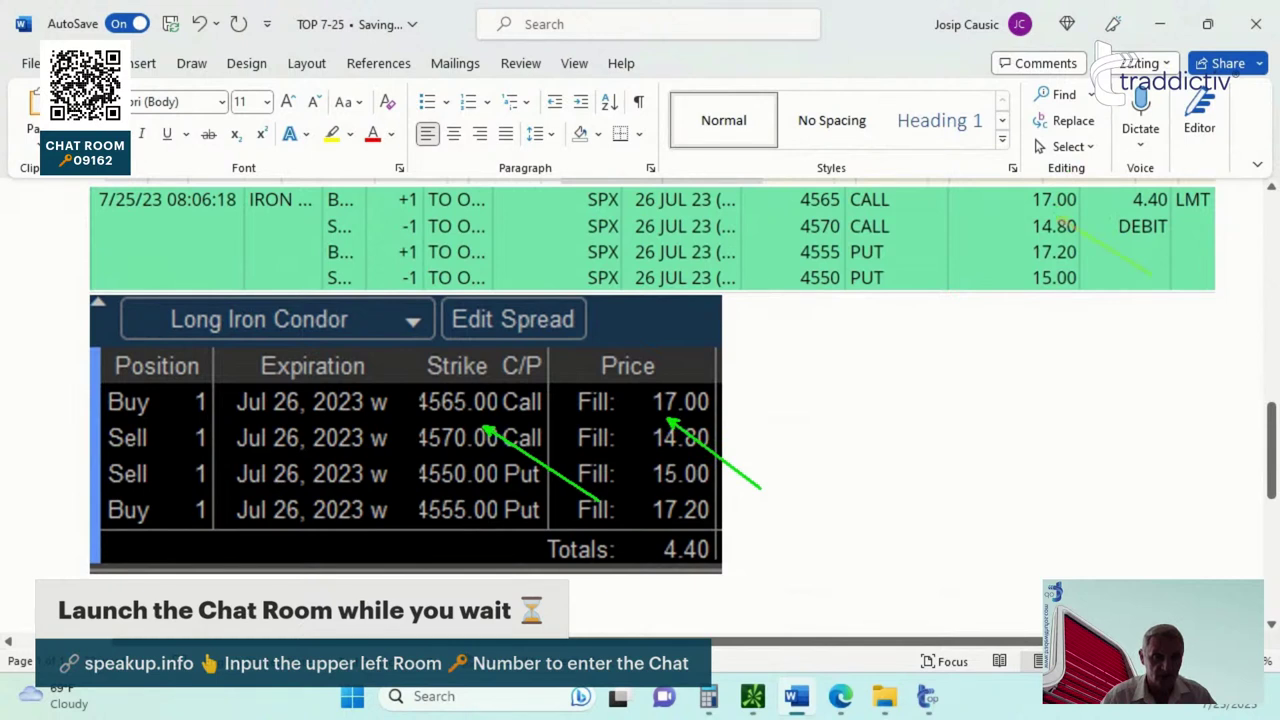
left_click_drag(1062, 224, 1062, 224)
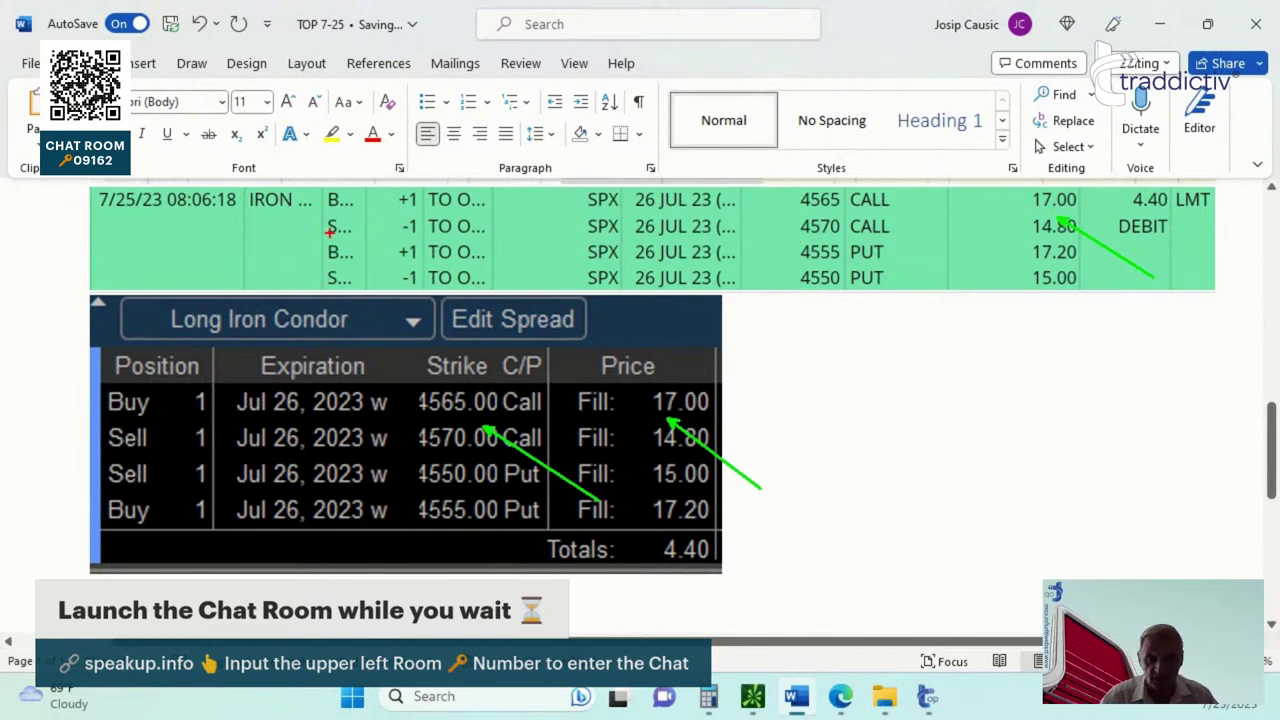
- Draw red boxes around the sold 4570 call's leg details and 14.80 fill price in both the trade history and the leg table
mouse_move(312, 211)
left_mouse_down()
mouse_move(684, 216)
mouse_move(912, 240)
left_mouse_up()
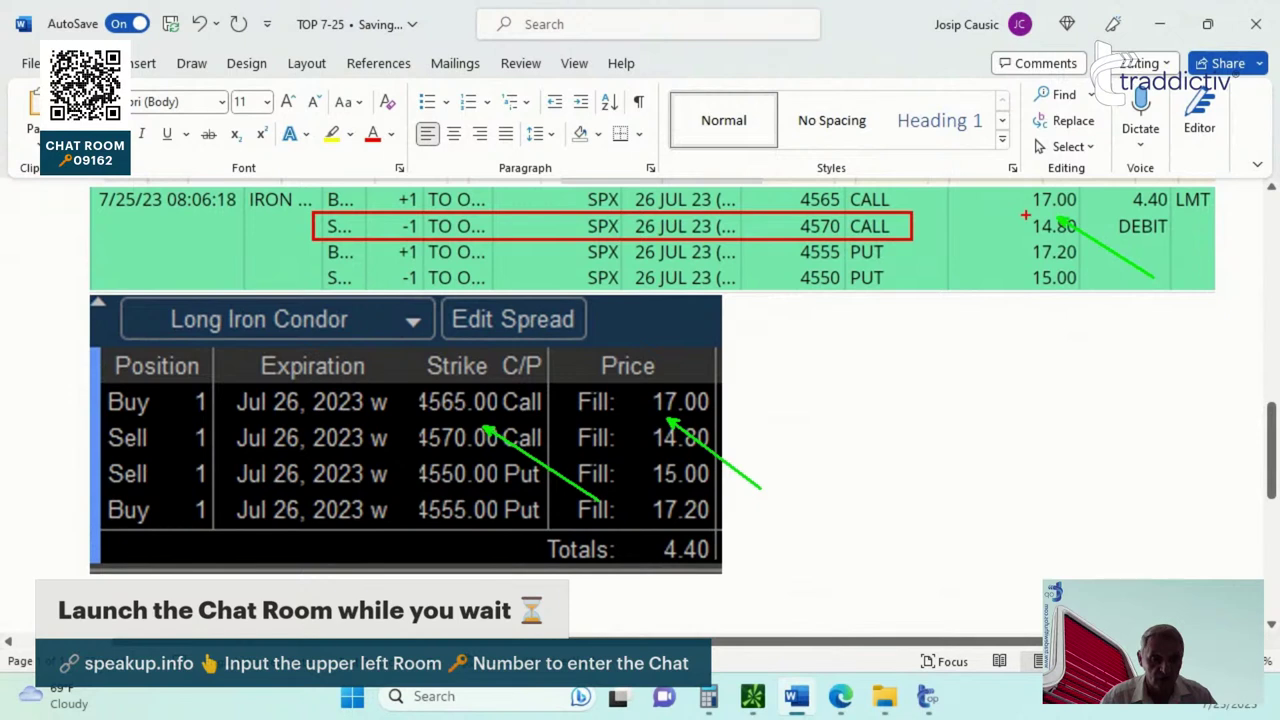
left_click_drag(1025, 215, 1096, 238)
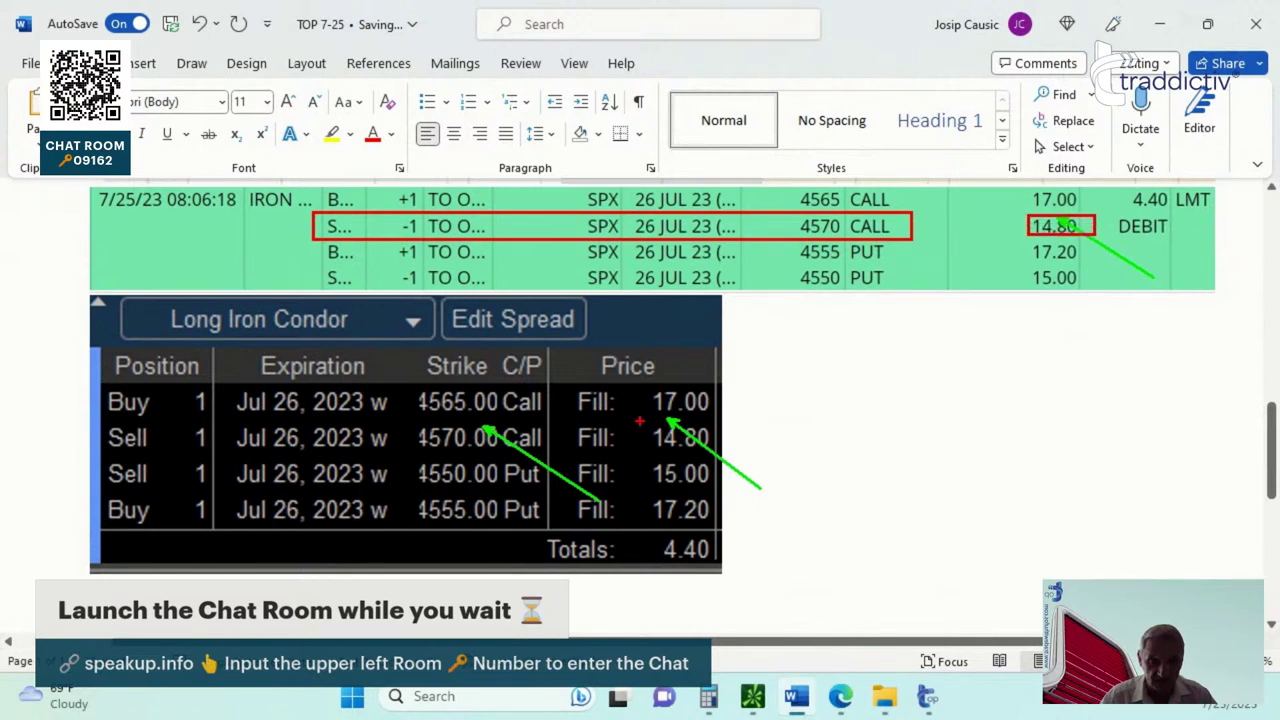
mouse_move(642, 422)
left_mouse_down()
mouse_move(748, 424)
mouse_move(745, 446)
left_mouse_up()
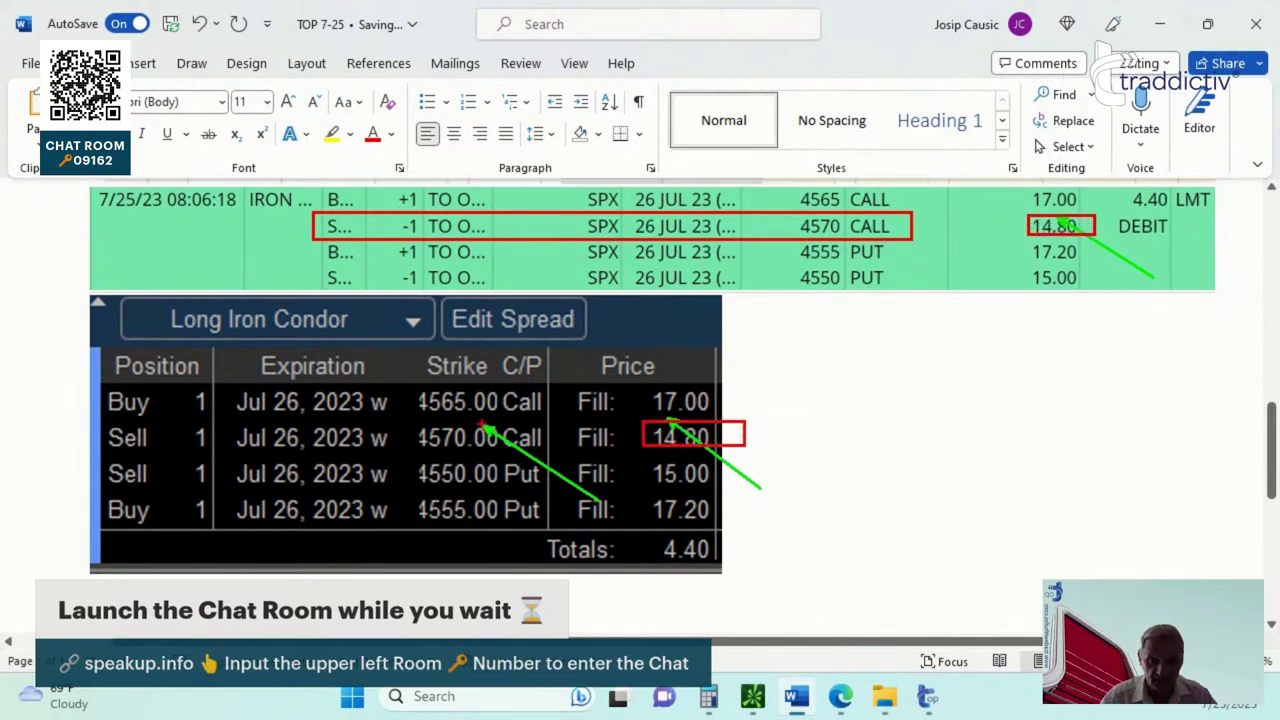
left_click_drag(94, 427, 204, 448)
left_click_drag(419, 428, 572, 452)
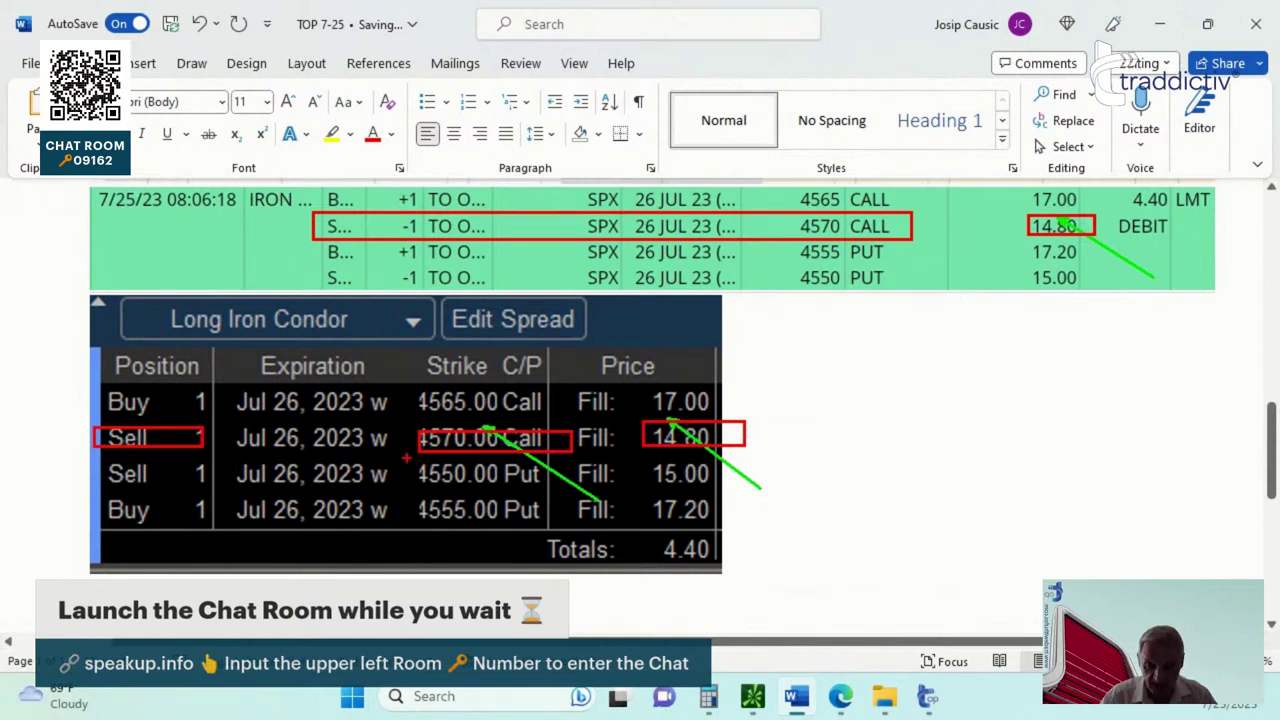
- Draw red boxes around the sold 4550 put's leg details and 15.00 fill price in both the leg table and the trade history
mouse_move(407, 458)
left_mouse_down()
mouse_move(540, 472)
mouse_move(550, 489)
left_mouse_up()
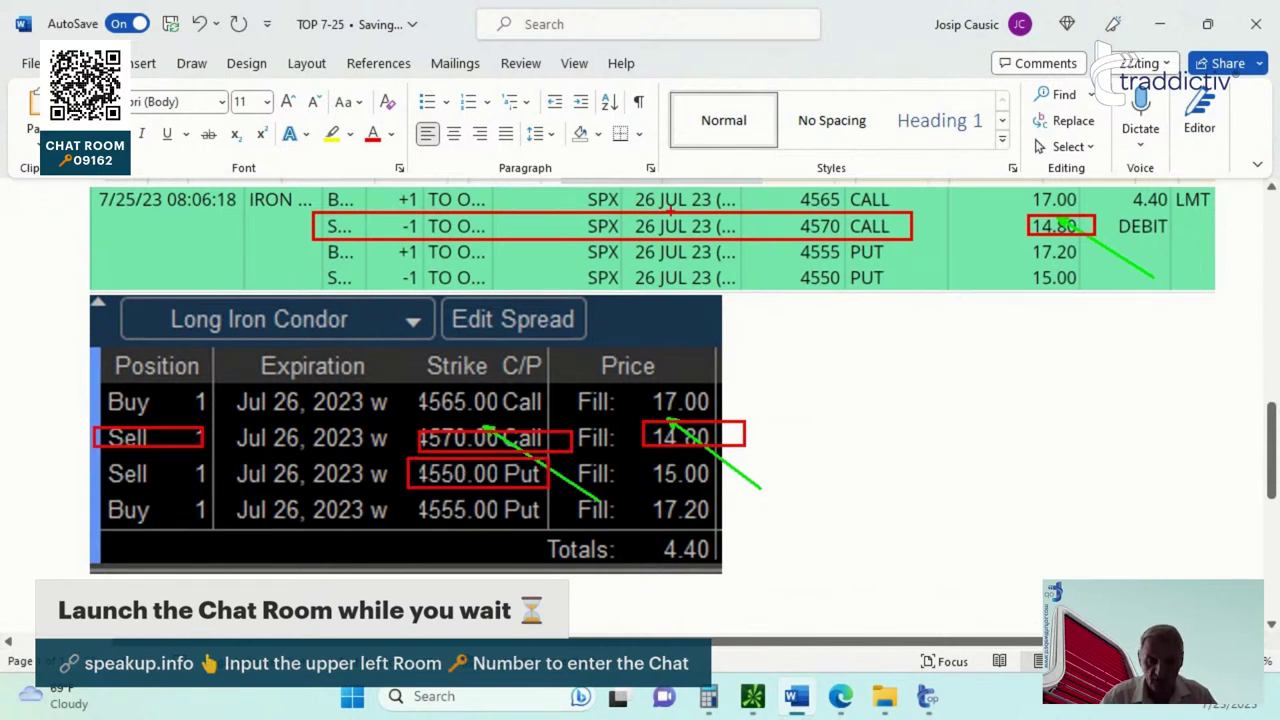
left_click_drag(310, 272, 890, 287)
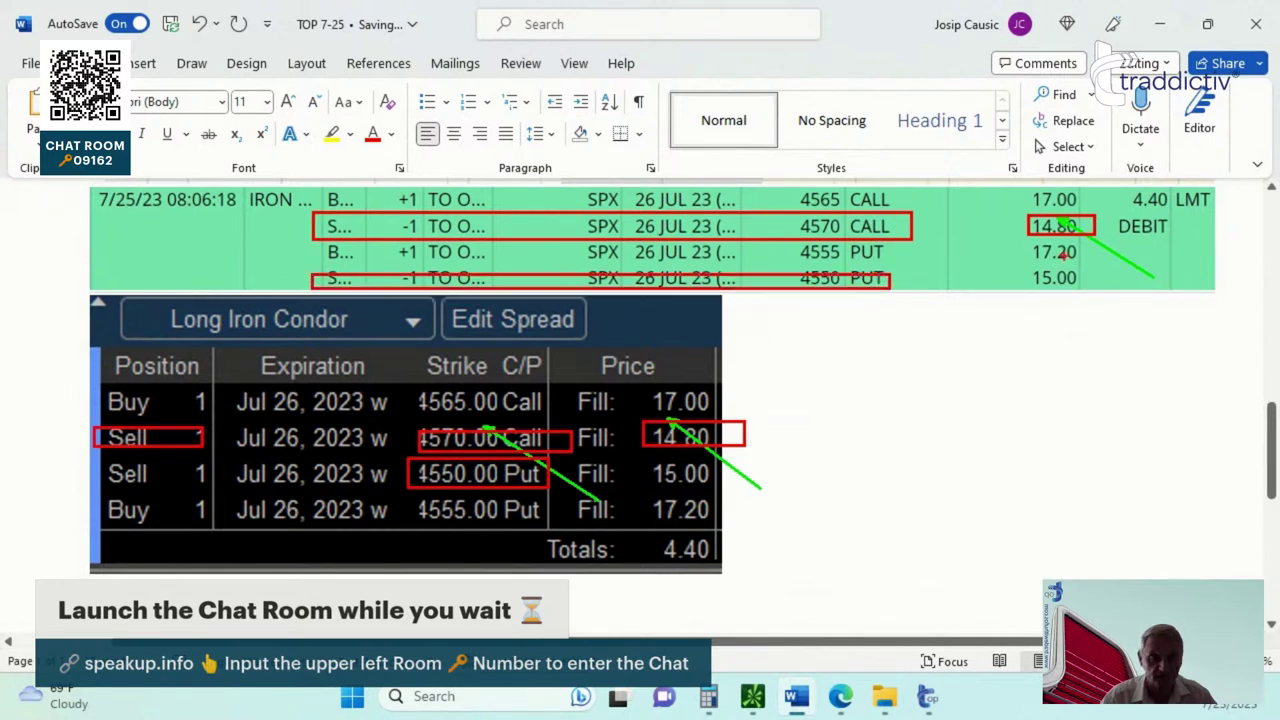
left_click_drag(1022, 268, 1068, 276)
left_click_drag(634, 461, 720, 490)
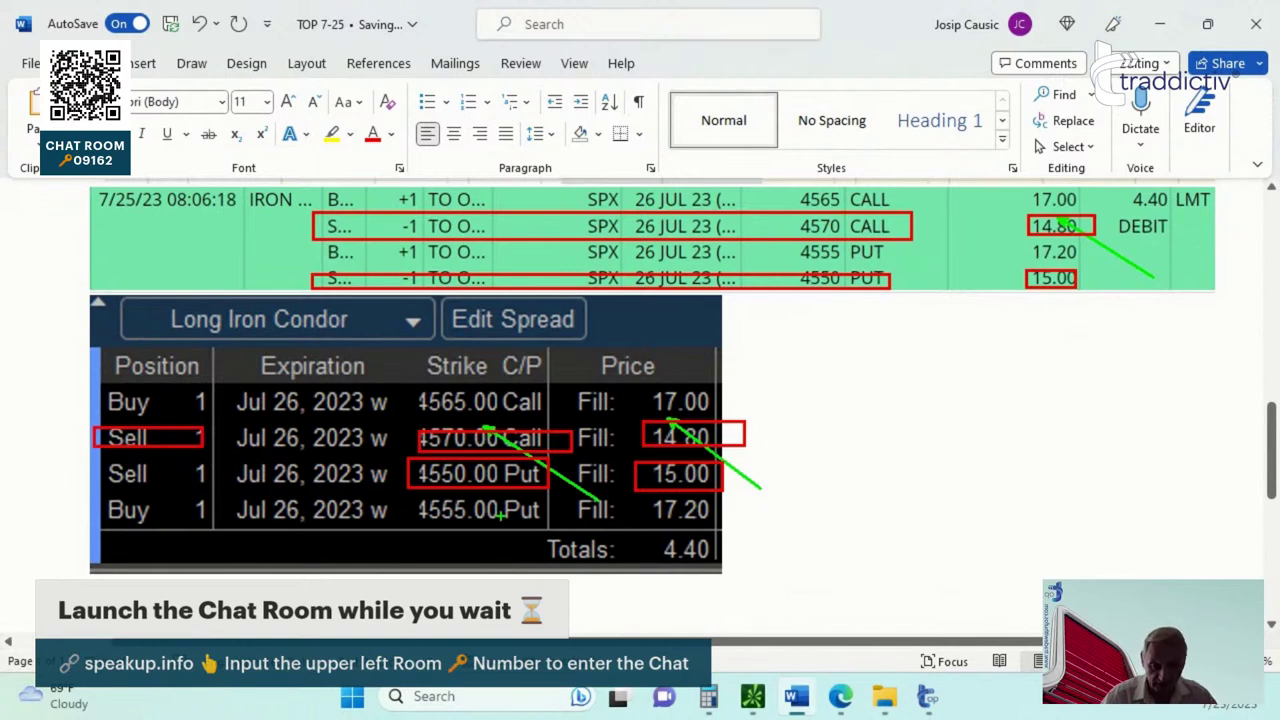
- Draw green arrows to the bought 4555 put's strike and 17.20 fill in the leg table and its trade history price, and clear all annotations
left_click_drag(500, 513, 610, 580)
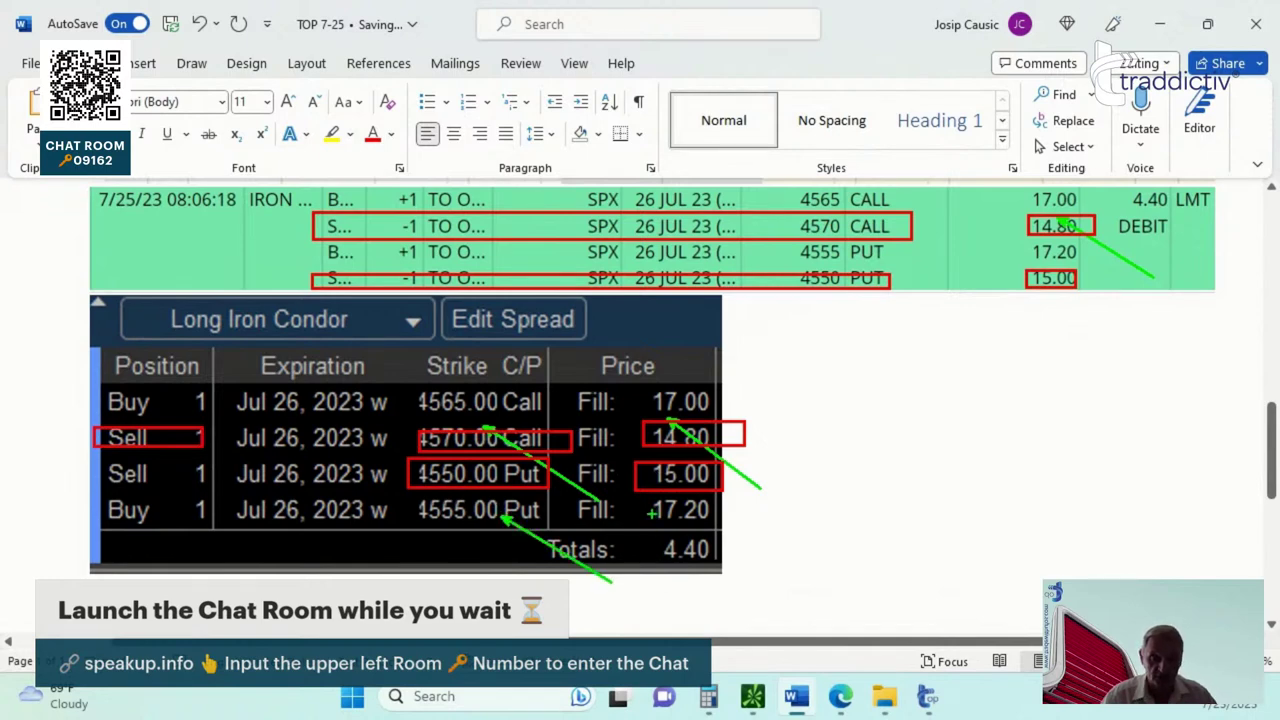
left_click_drag(652, 512, 760, 565)
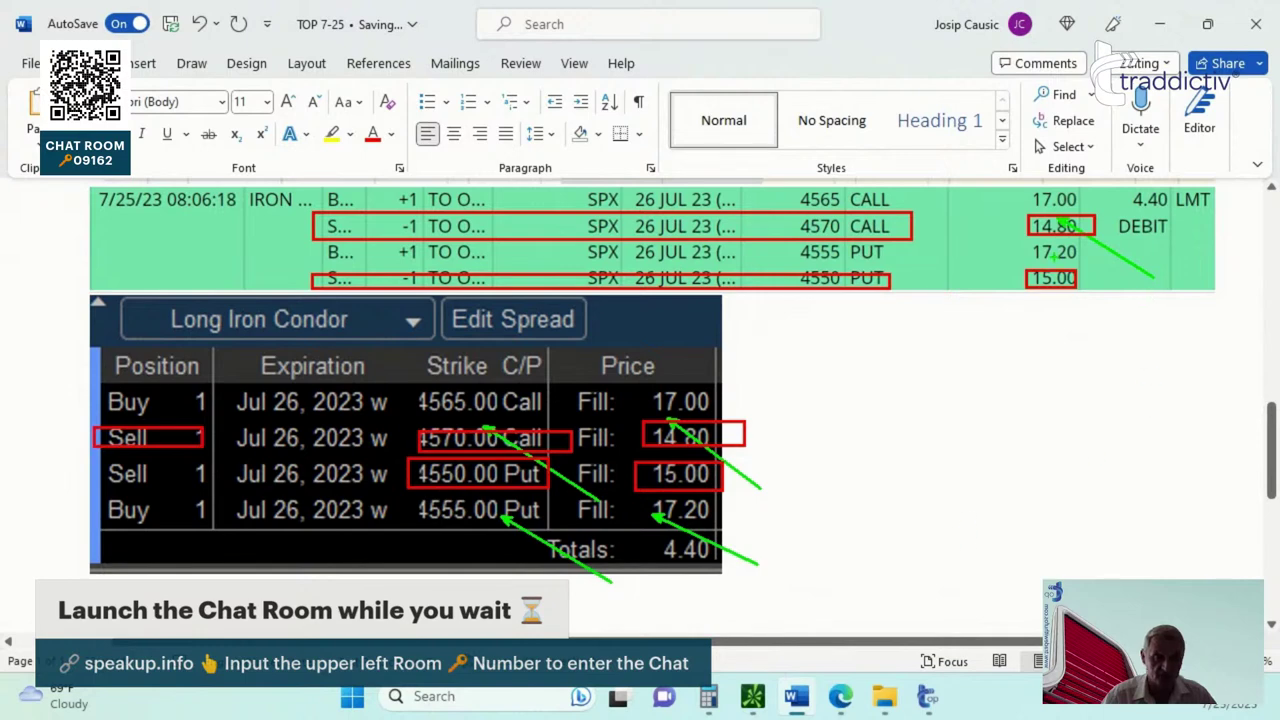
left_click_drag(1060, 270, 1130, 350)
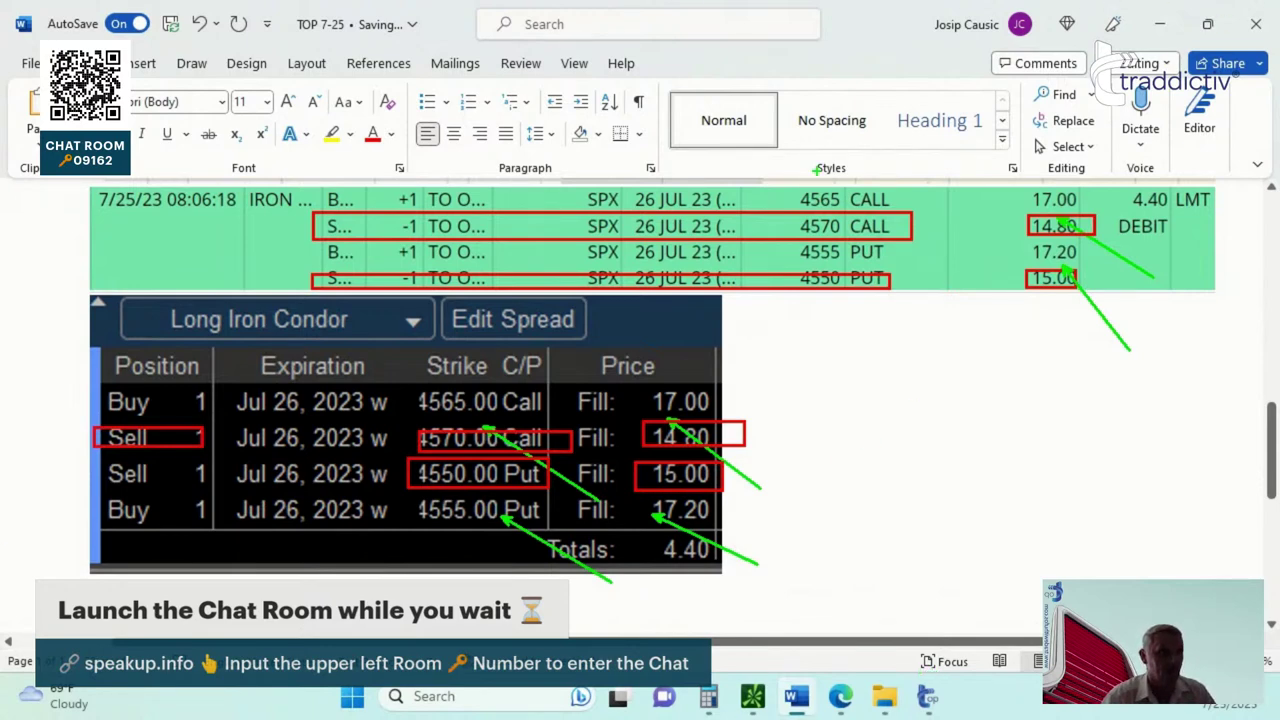
key("Escape")
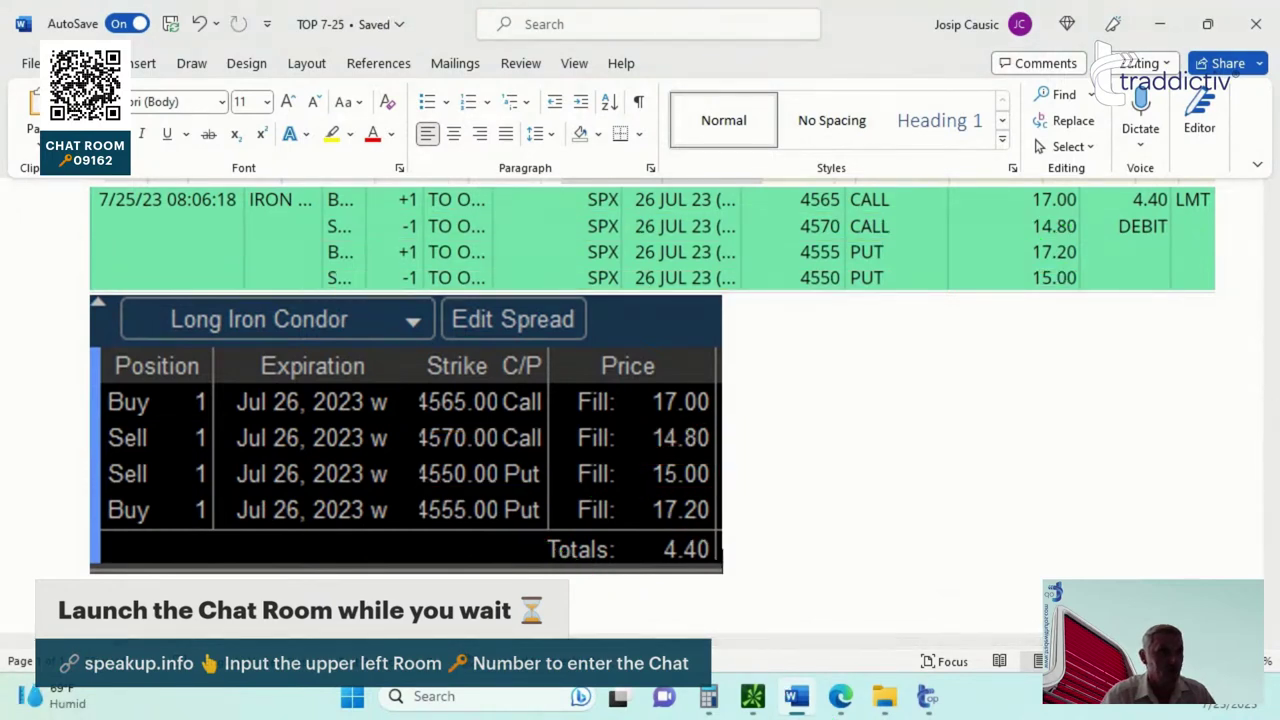
- Check the Calculator, minimize it, and return to the bull call and bear put strike table in the Word document
left_click(708, 696)
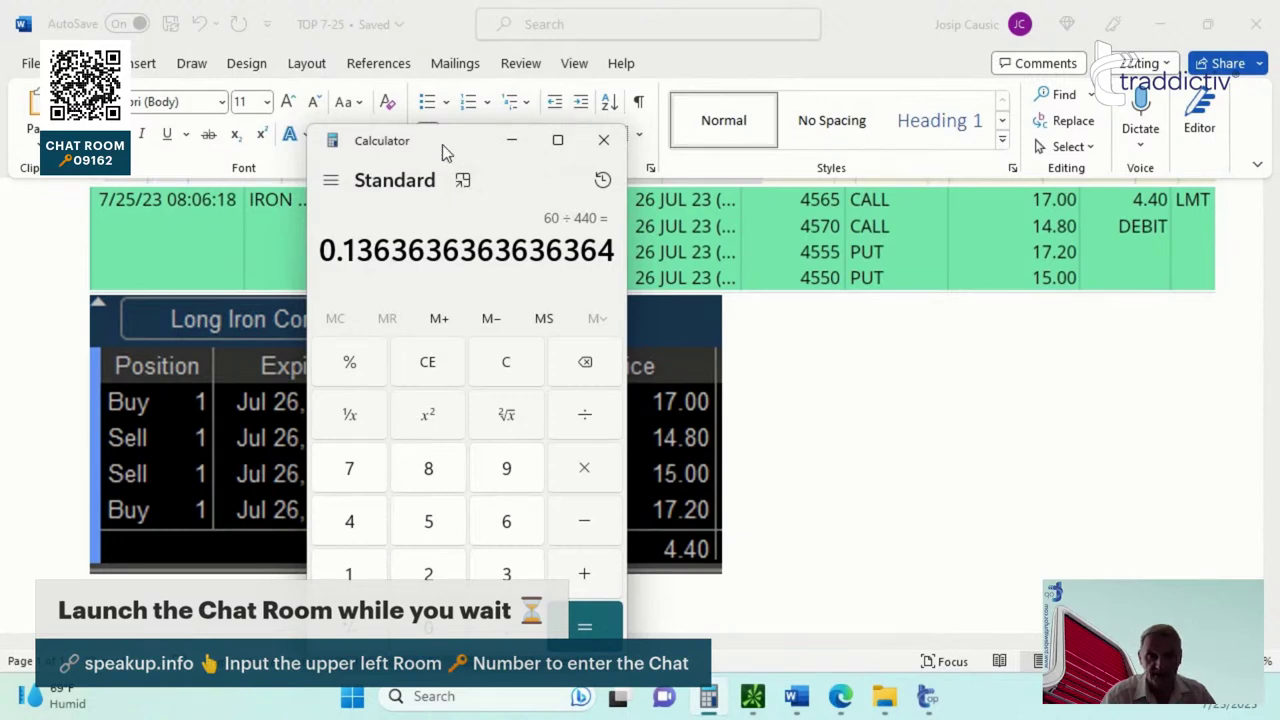
left_click(511, 140)
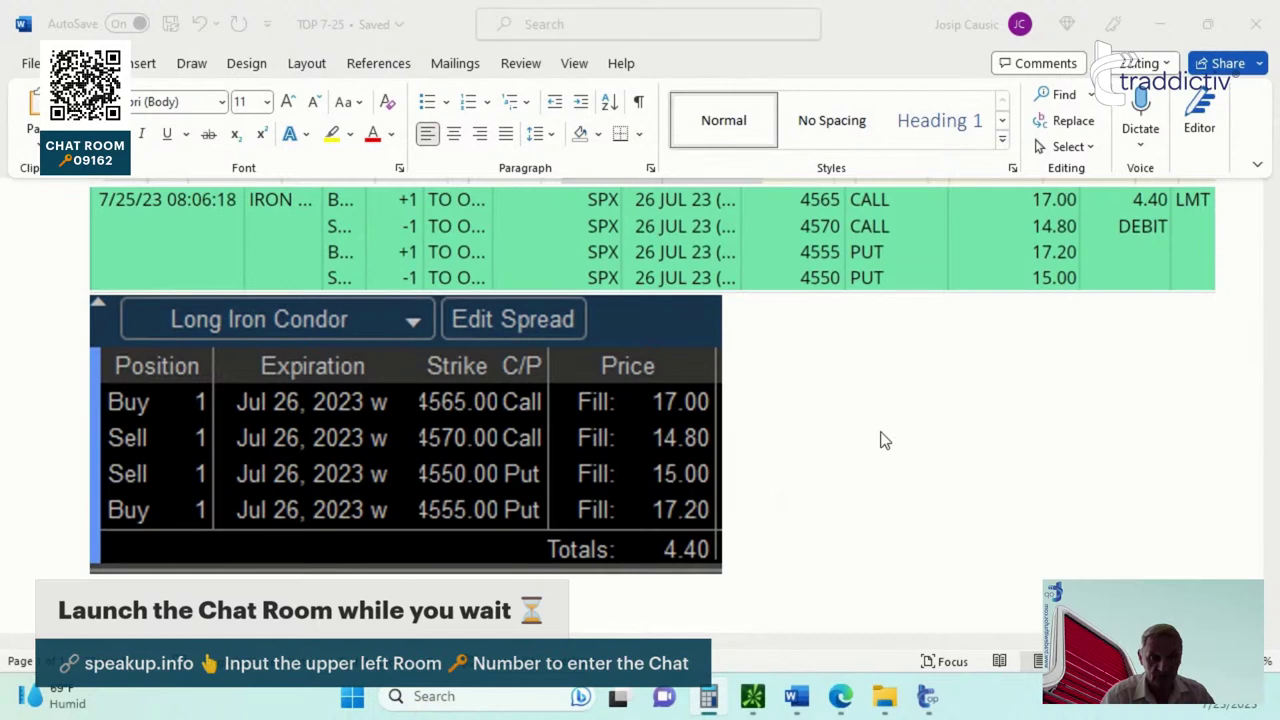
scroll(880, 431, "up", 10)
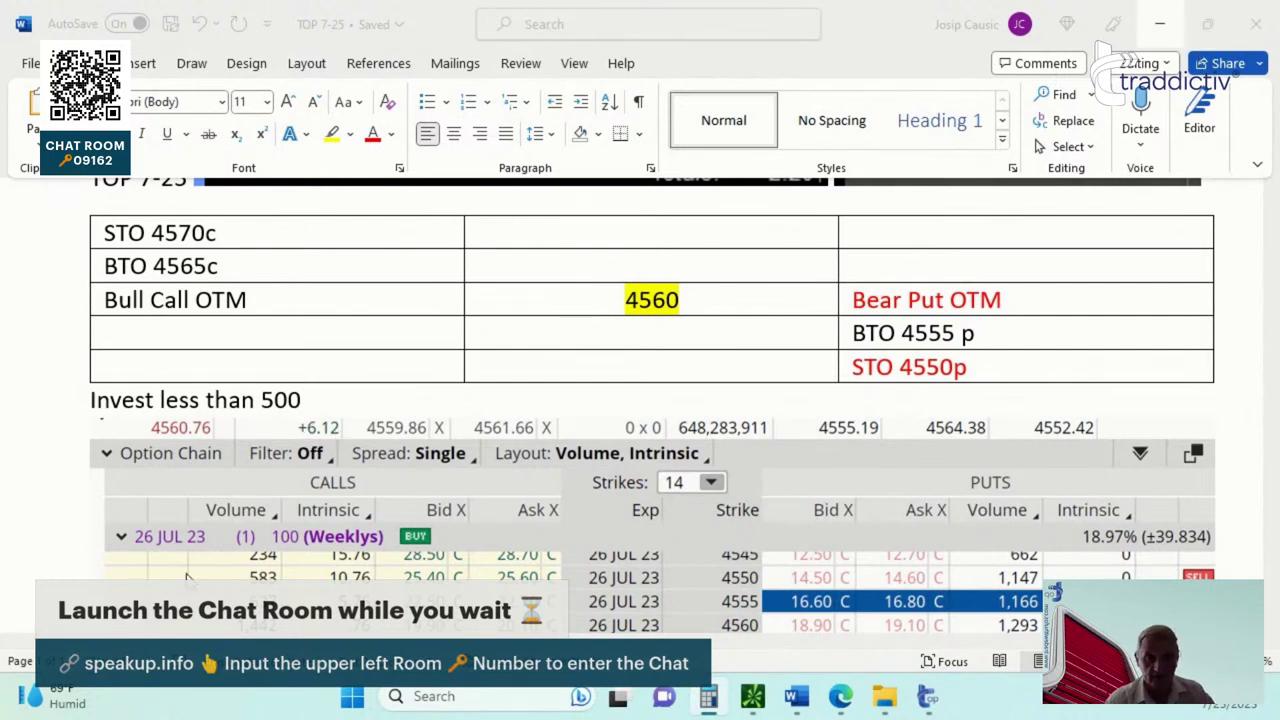
- Switch to the SpeakUp chat room in the browser and maximize its window to read the recent messages
mouse_move(838, 707)
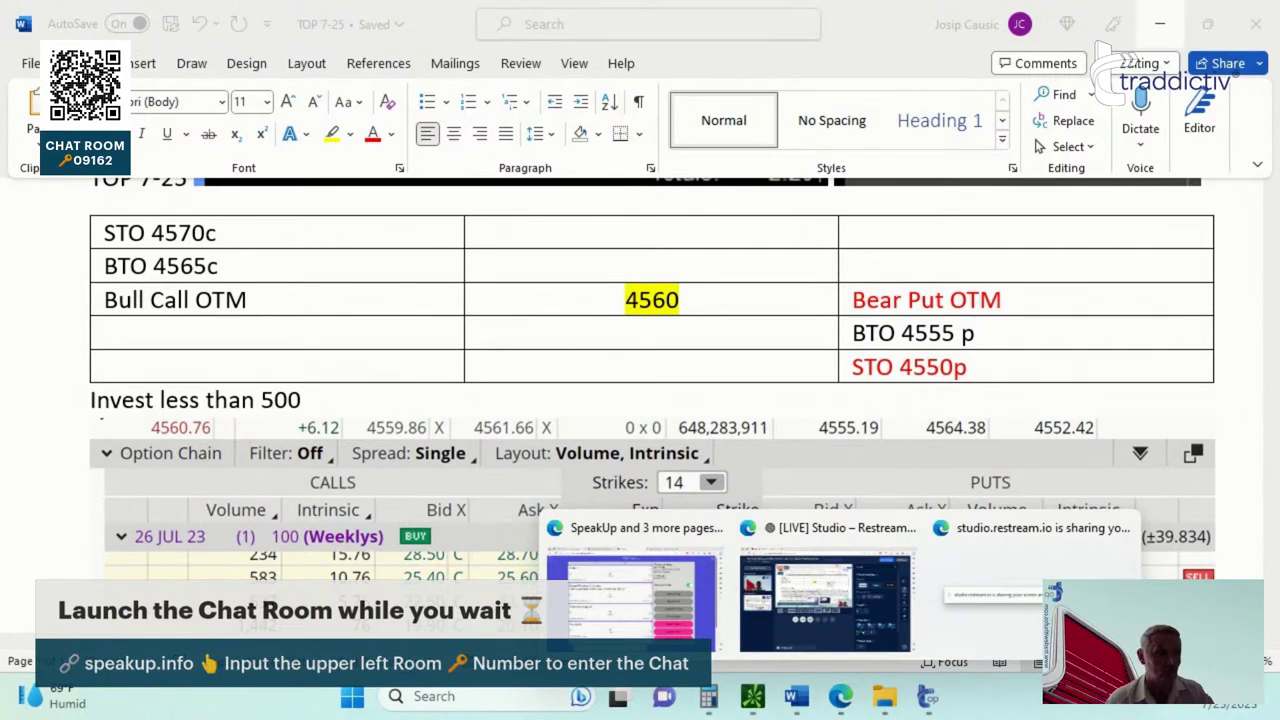
left_click(630, 600)
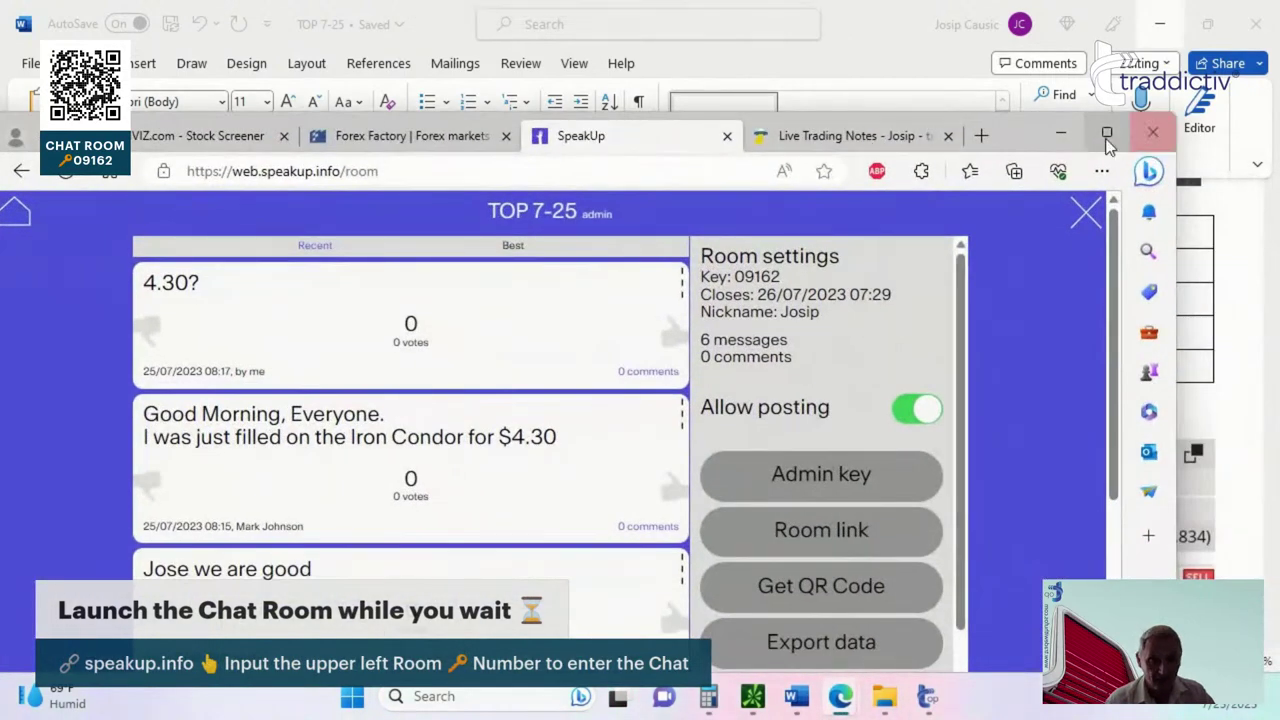
left_click(1107, 133)
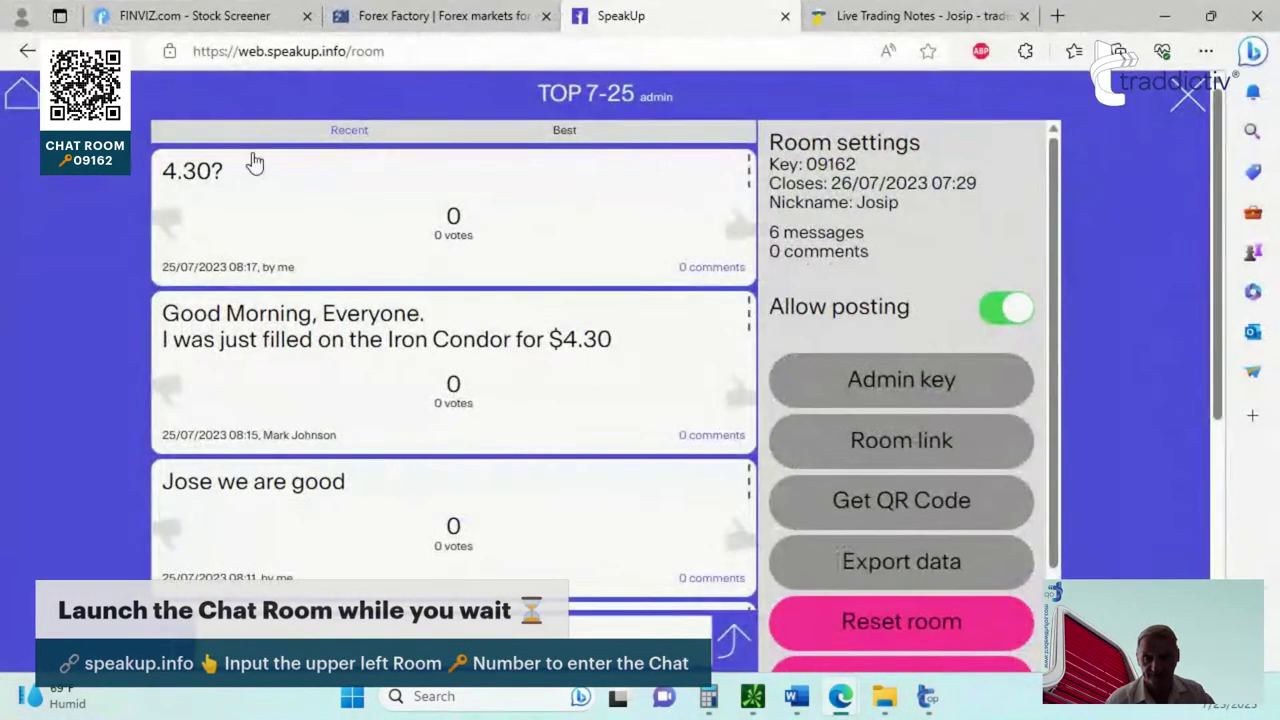
- Check the market indices on FINVIZ and switch to the trading platform to view the SPX option chain
left_click(180, 26)
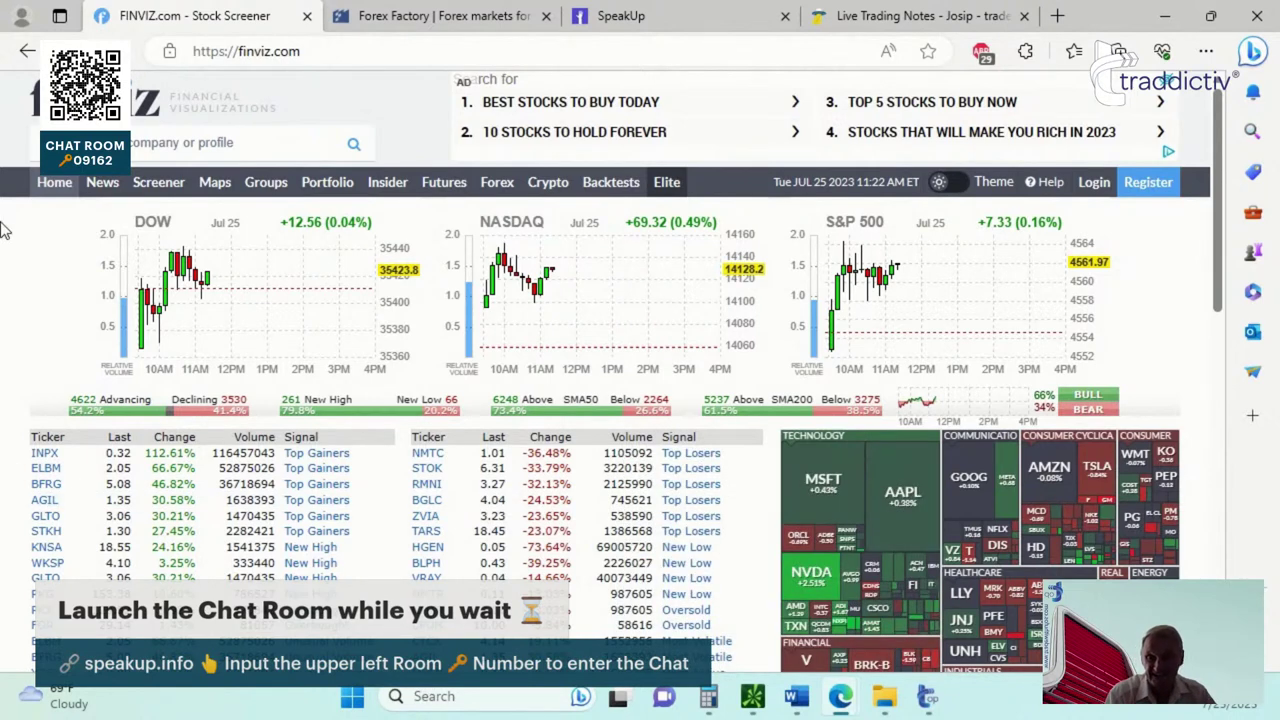
left_click(753, 700)
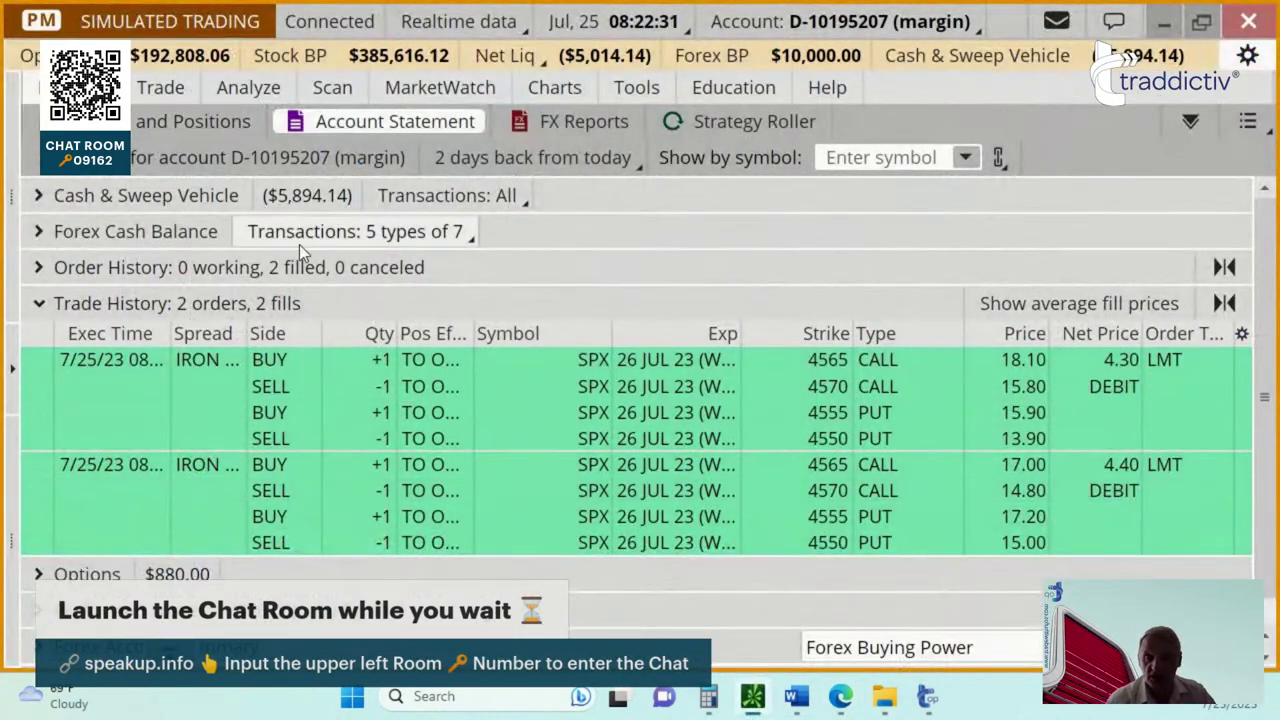
left_click(160, 90)
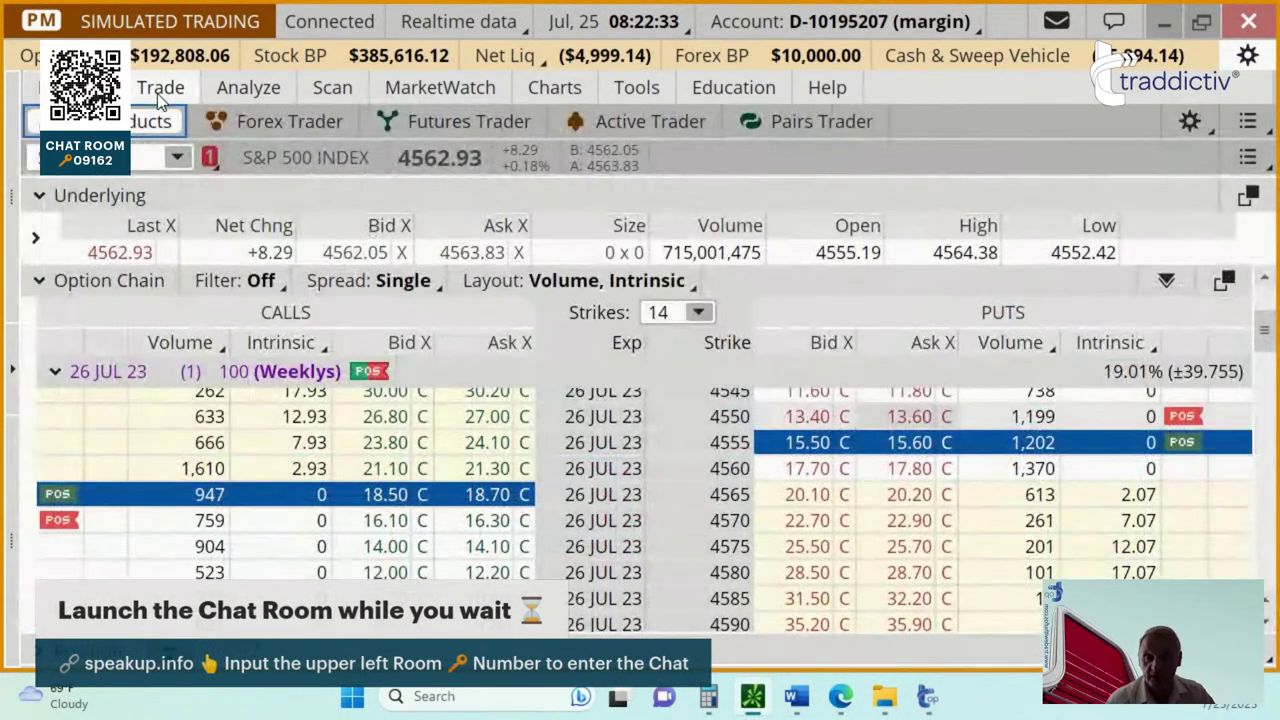